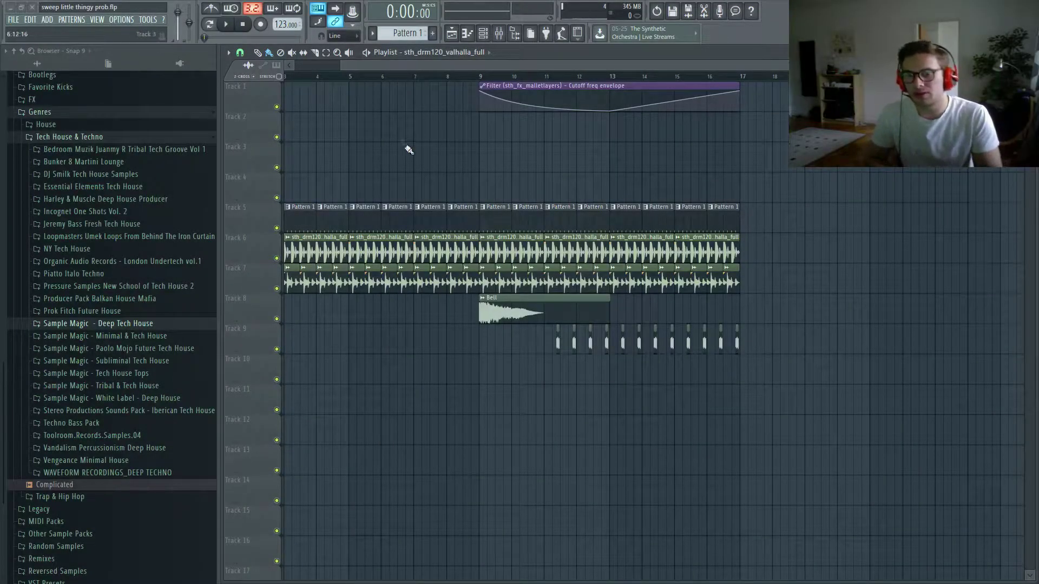
# - Check the drum loop's sample settings, then dismiss them
pyautogui.moveTo(374, 60); pyautogui.dragTo(309, 57)
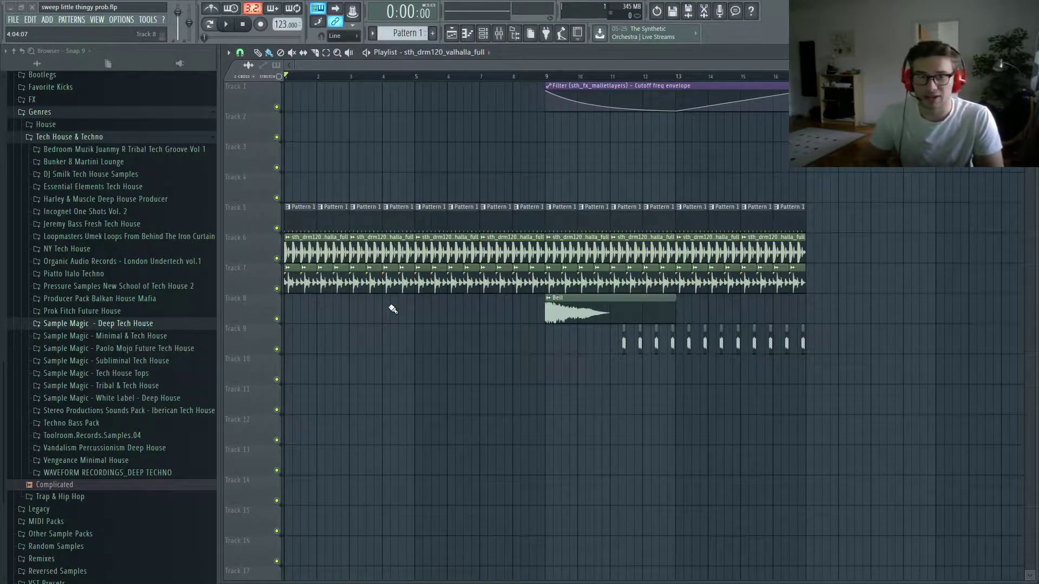
pyautogui.doubleClick(342, 248)
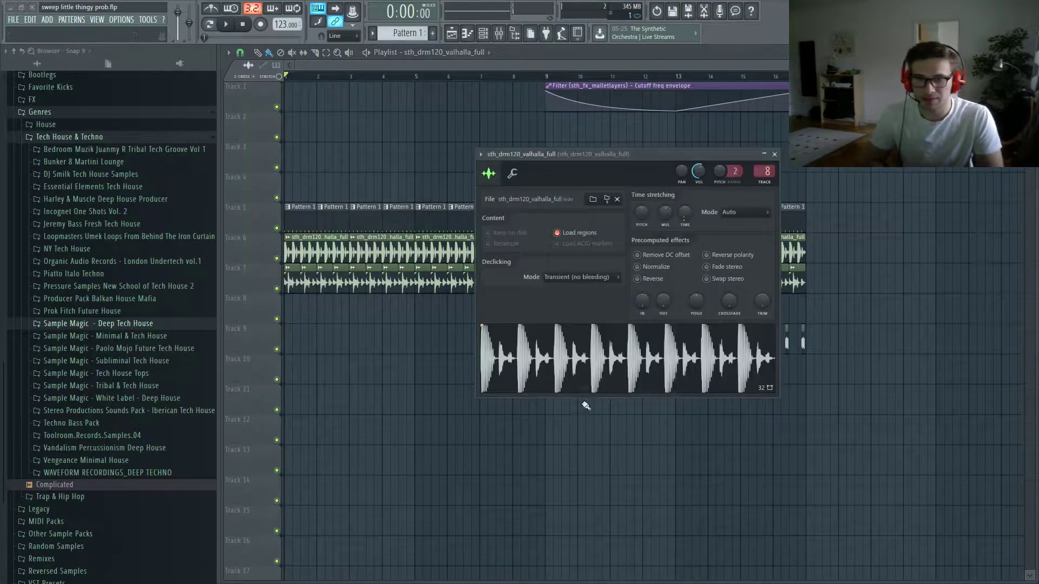
pyautogui.click(571, 439)
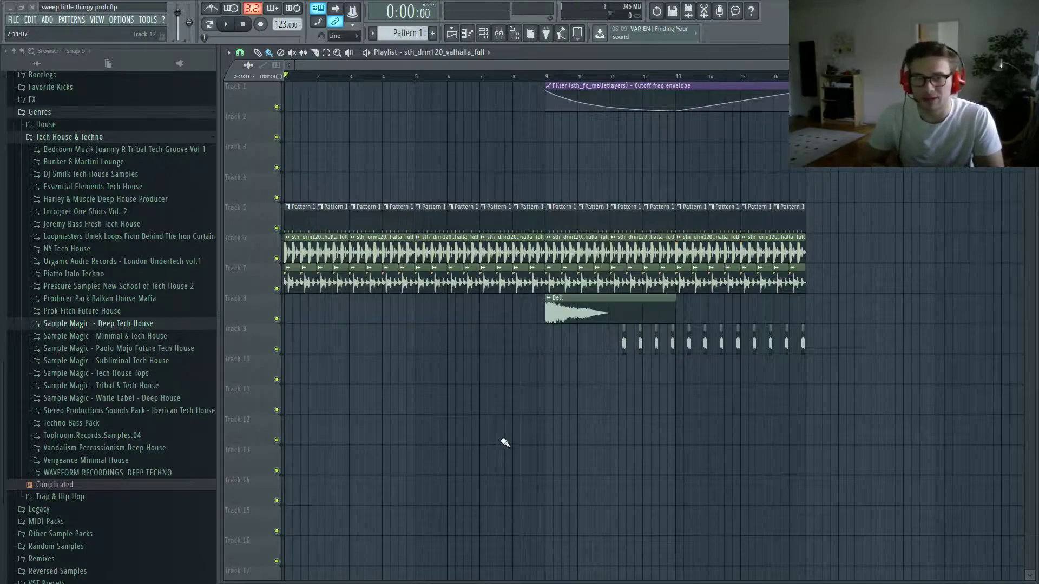
# - Give the Sweep sample a long OUT fade, then play the song to check it
pyautogui.click(624, 343)
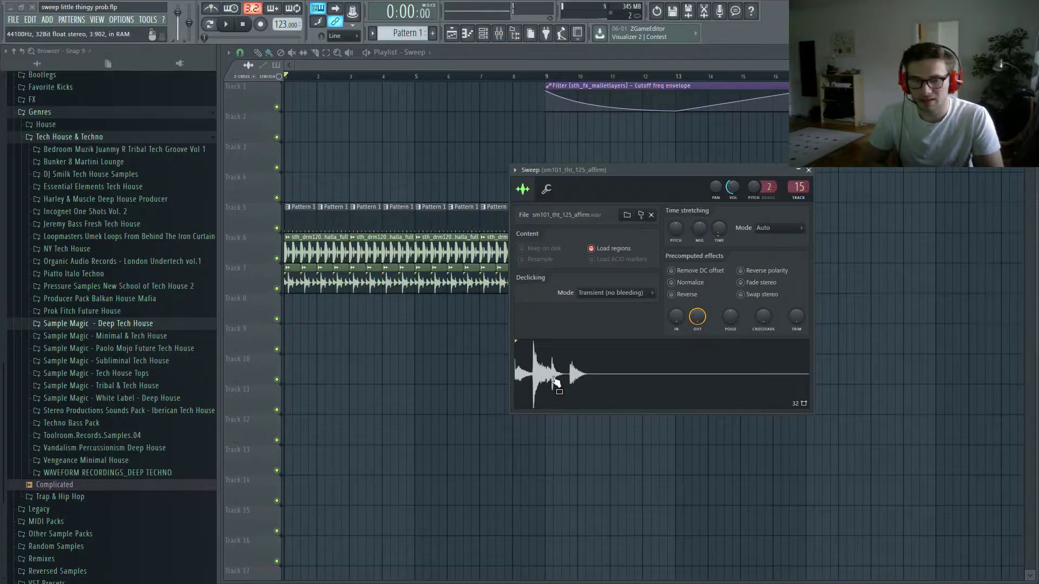
pyautogui.moveTo(698, 317); pyautogui.dragTo(706, 351)
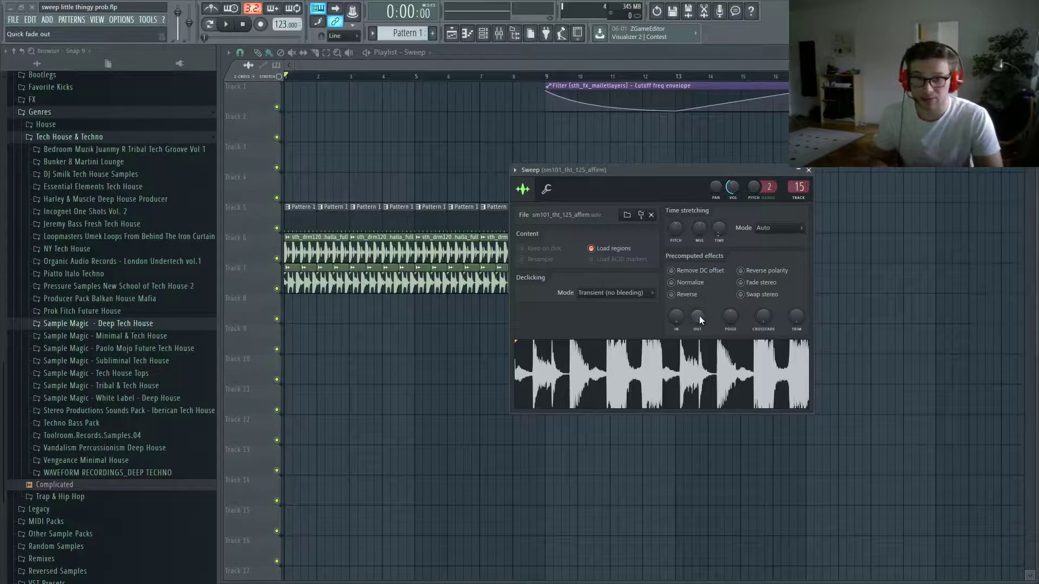
pyautogui.moveTo(699, 317); pyautogui.dragTo(712, 350)
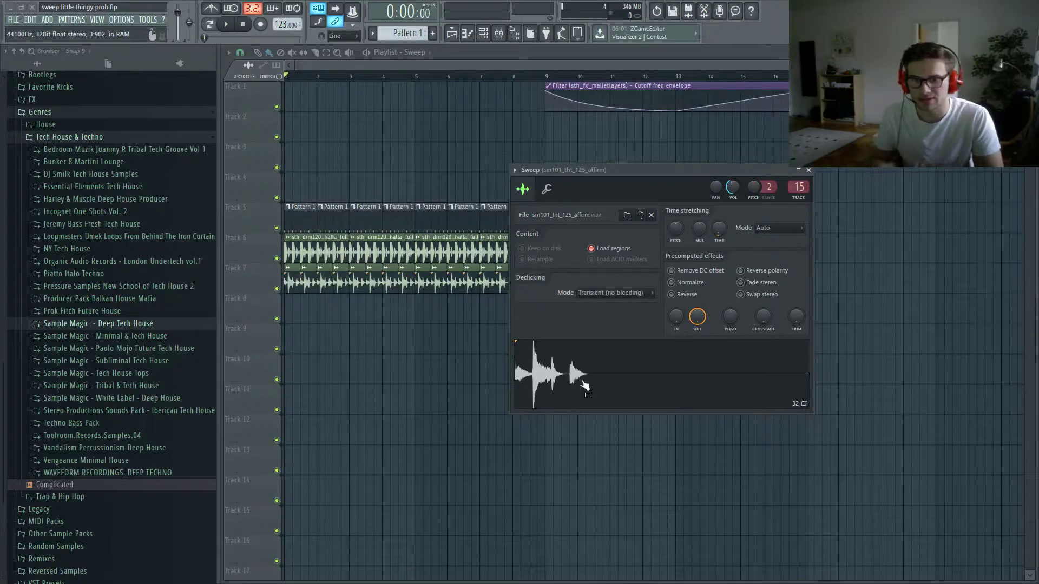
pyautogui.press('Escape')
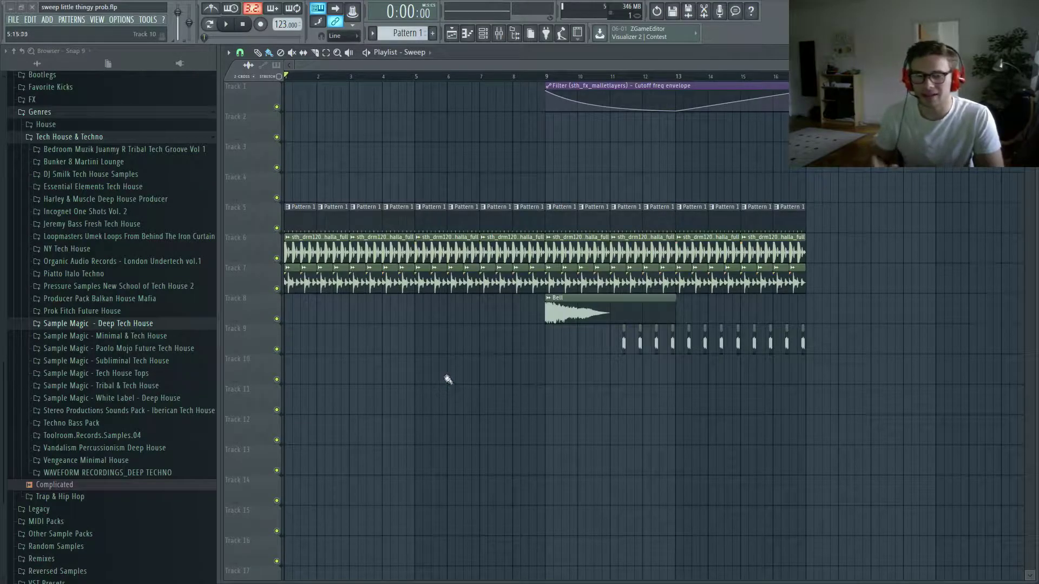
pyautogui.press('space')
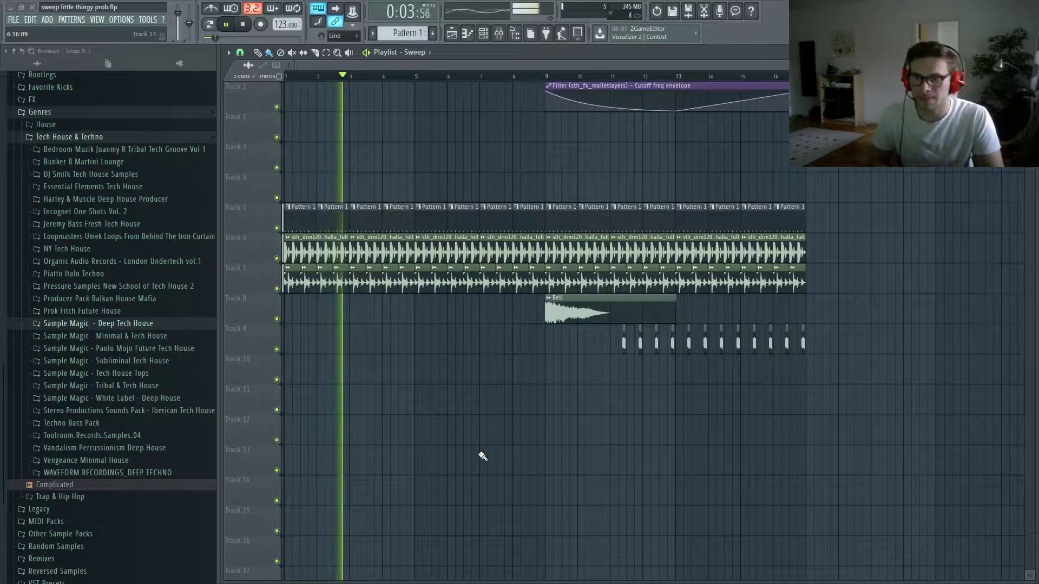
pyautogui.press('space')
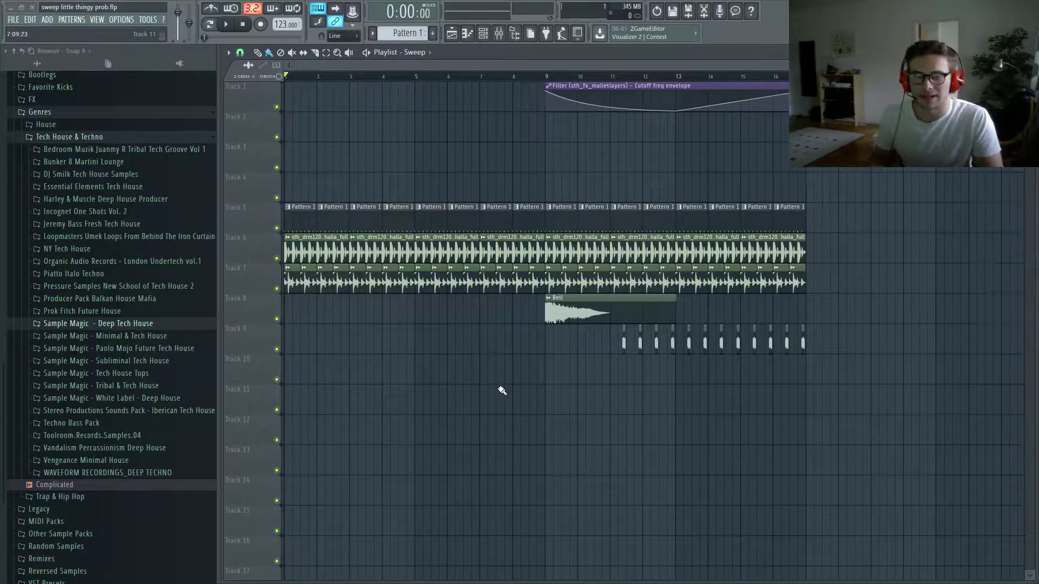
# - Inspect the Bell sample's channel settings
pyautogui.doubleClick(560, 315)
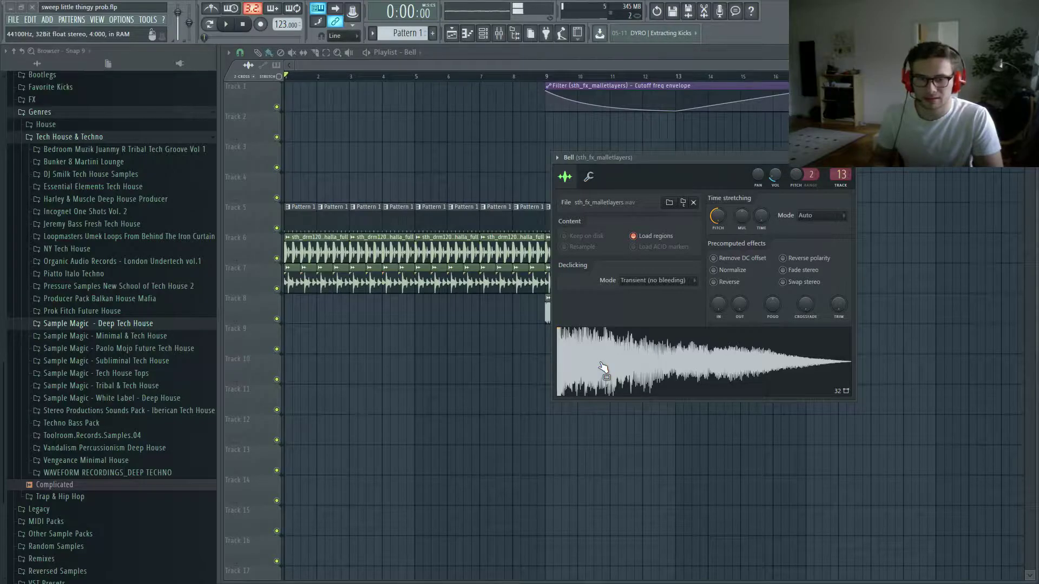
pyautogui.press('Escape')
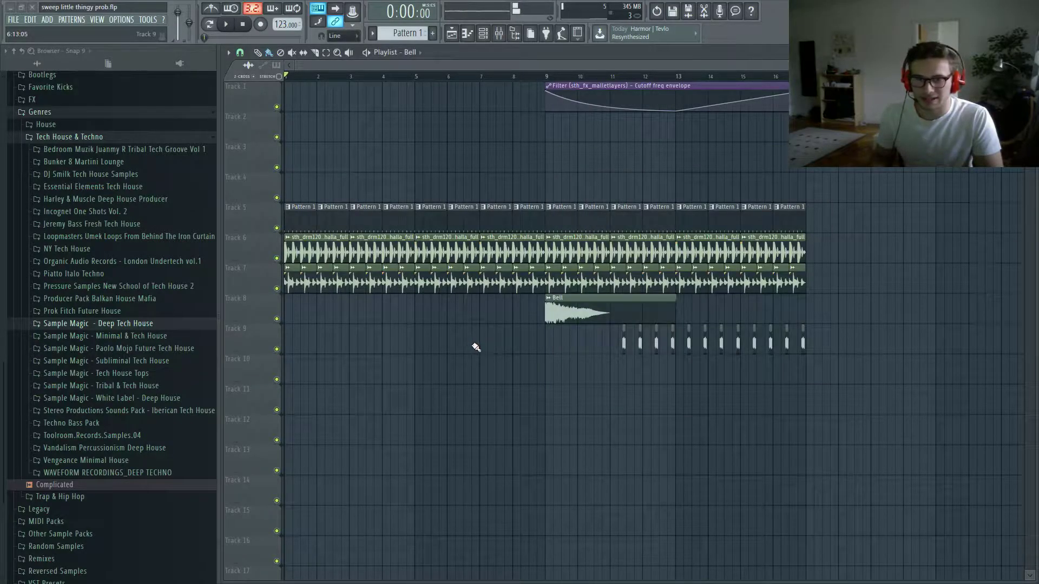
pyautogui.doubleClick(578, 317)
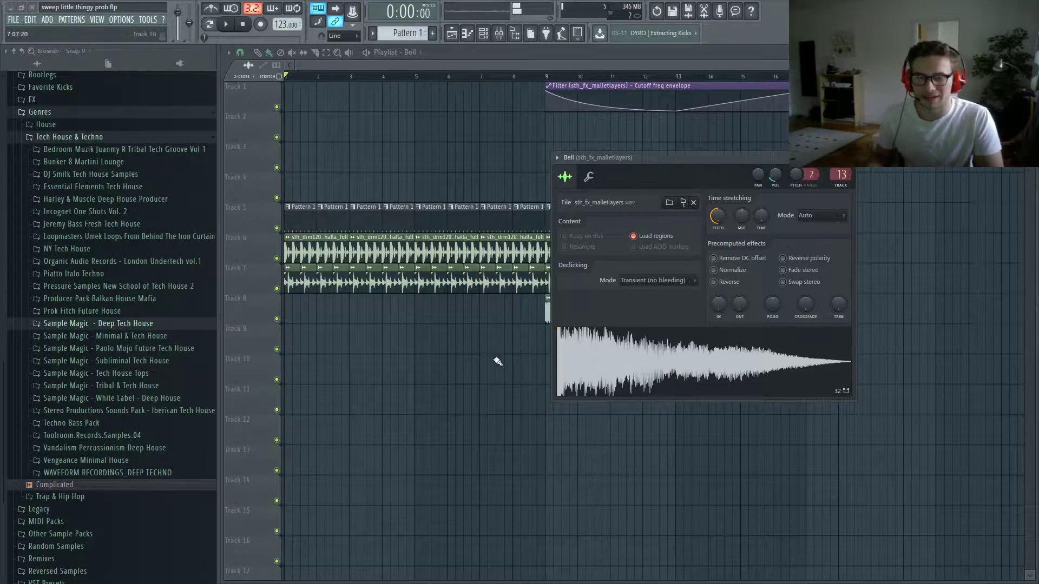
pyautogui.press('Escape')
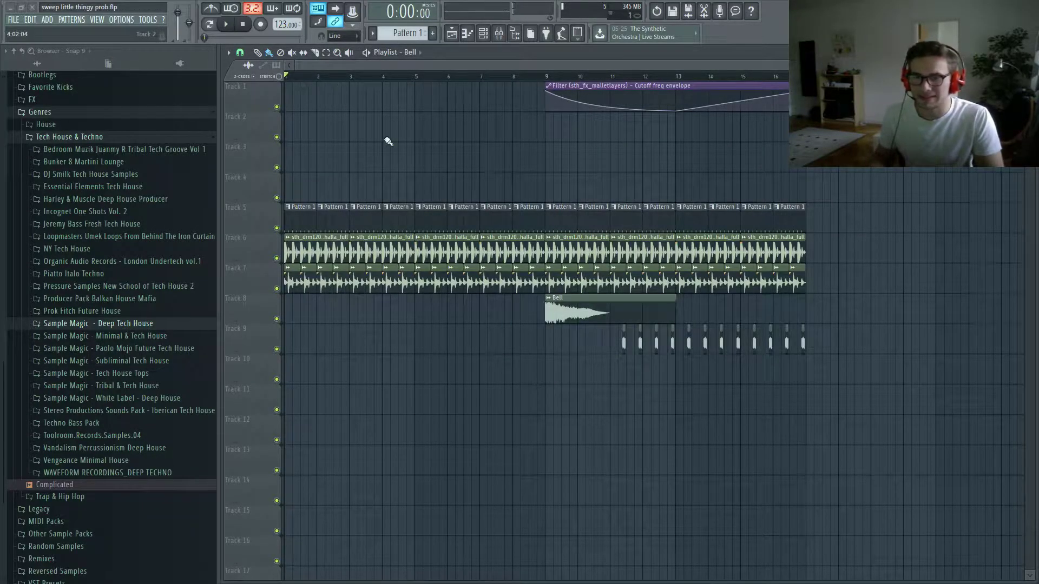
pyautogui.scroll(-2, 309, 144)
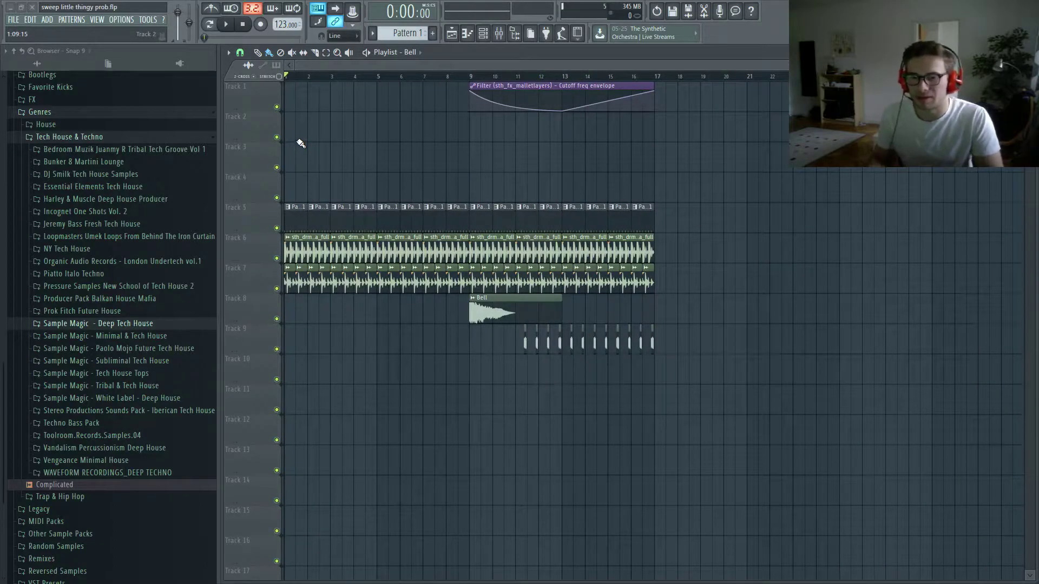
# - Play around bar 9 and delete the Track 5 pattern clips between bars 7 and 9
pyautogui.press('space')
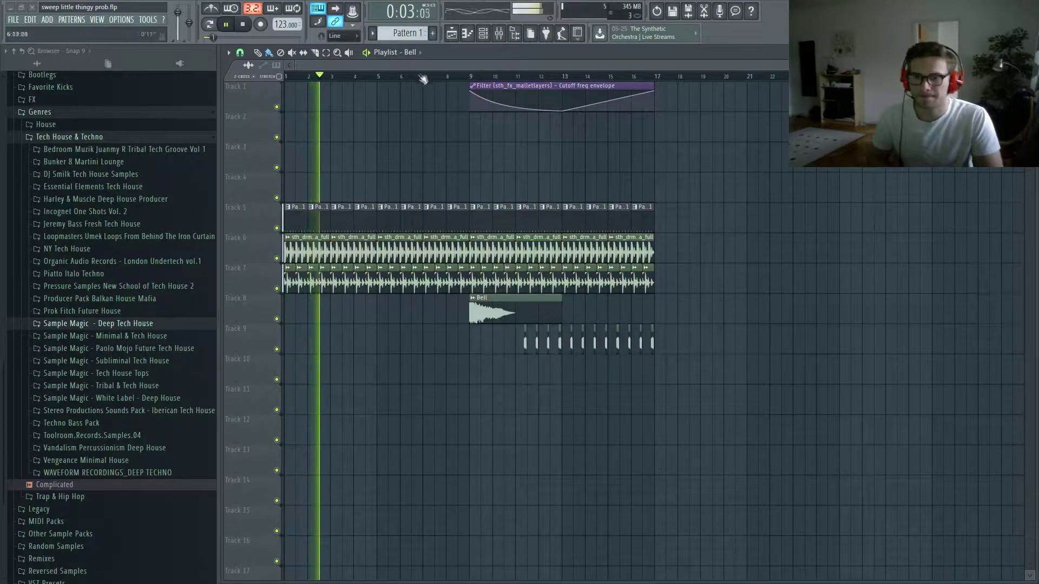
pyautogui.moveTo(444, 78); pyautogui.dragTo(461, 79)
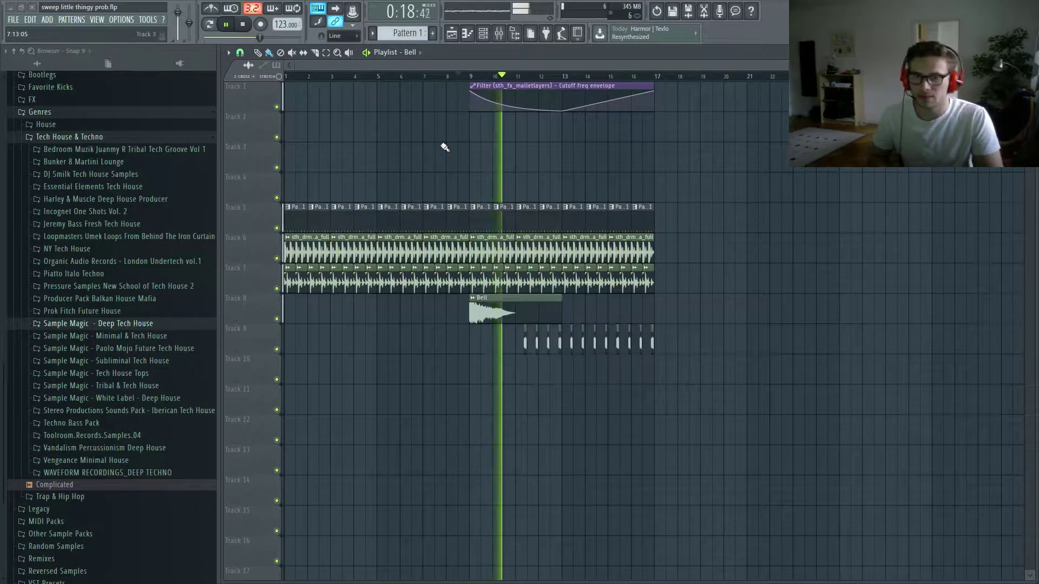
pyautogui.press('space')
pyautogui.click(242, 23)
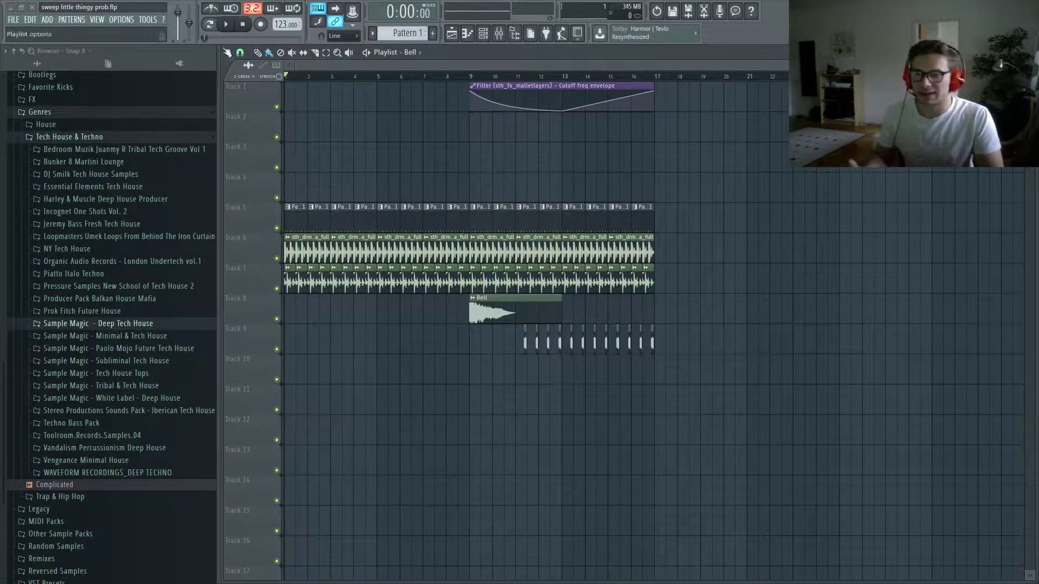
pyautogui.press('space')
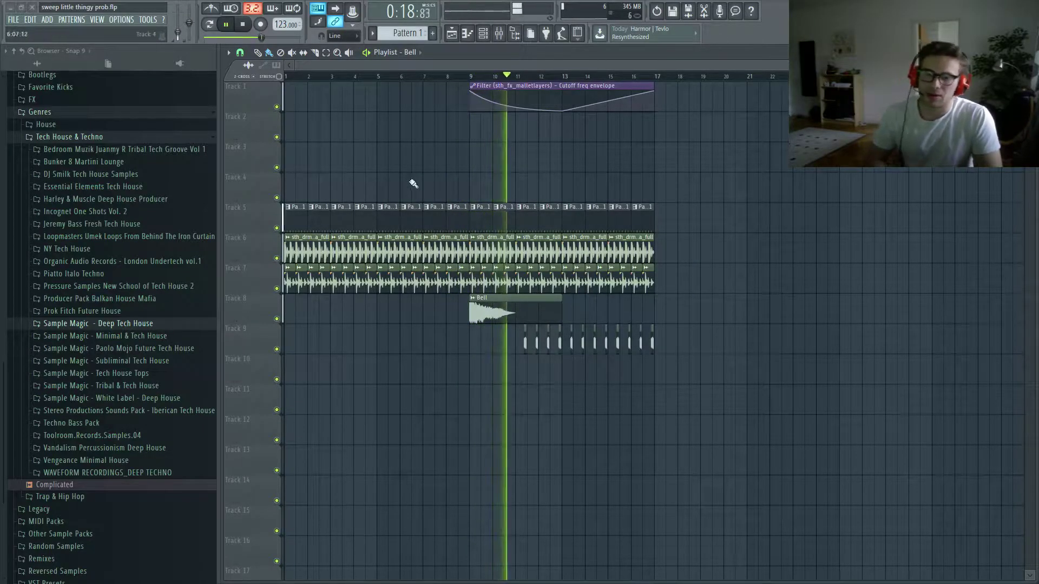
pyautogui.rightClick(453, 212)
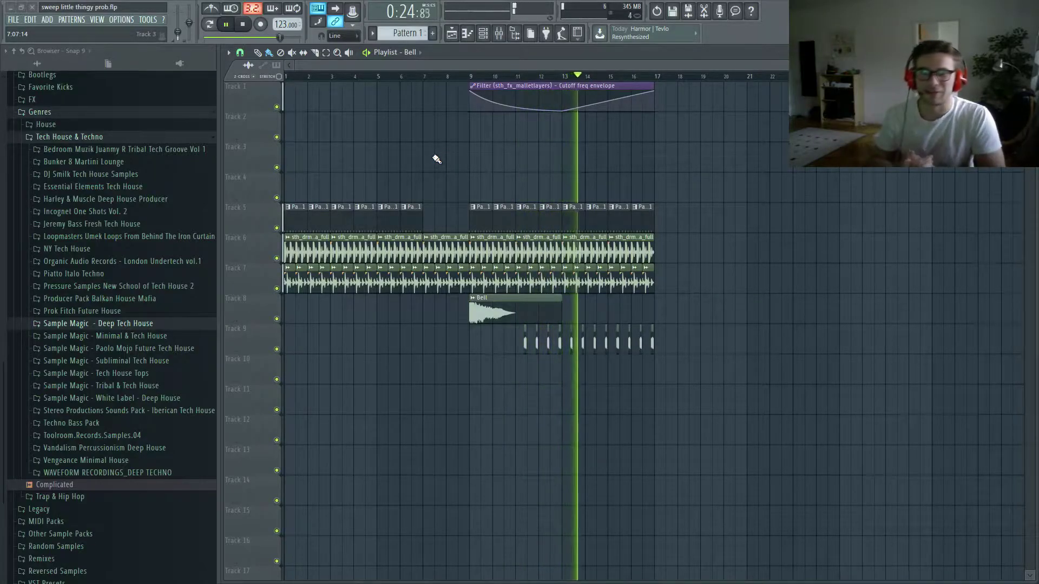
pyautogui.press('space')
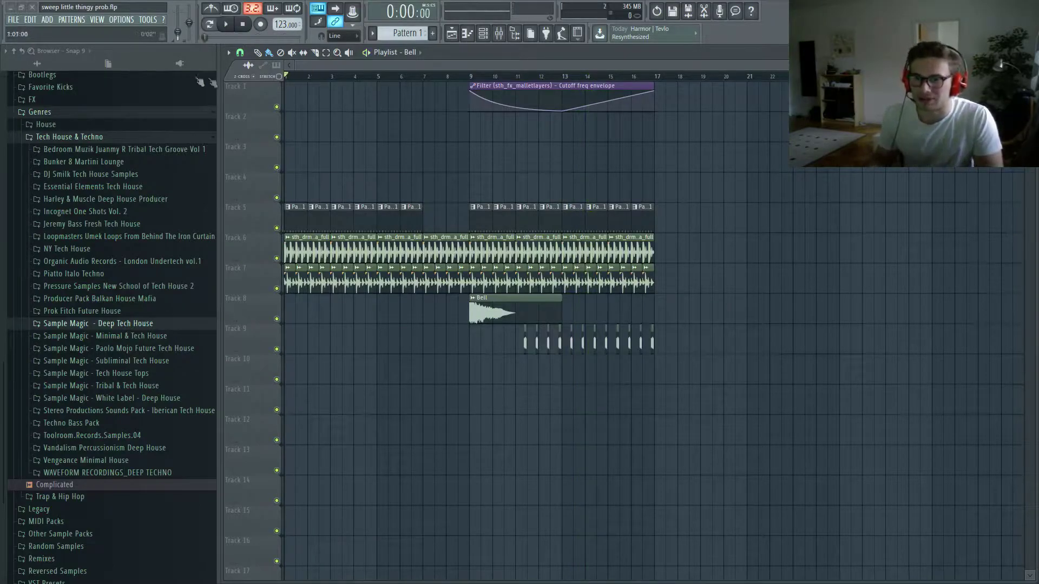
# - Clone the sth_kick_fossil channel and replace the clone with Sylenth1
pyautogui.press('F6')
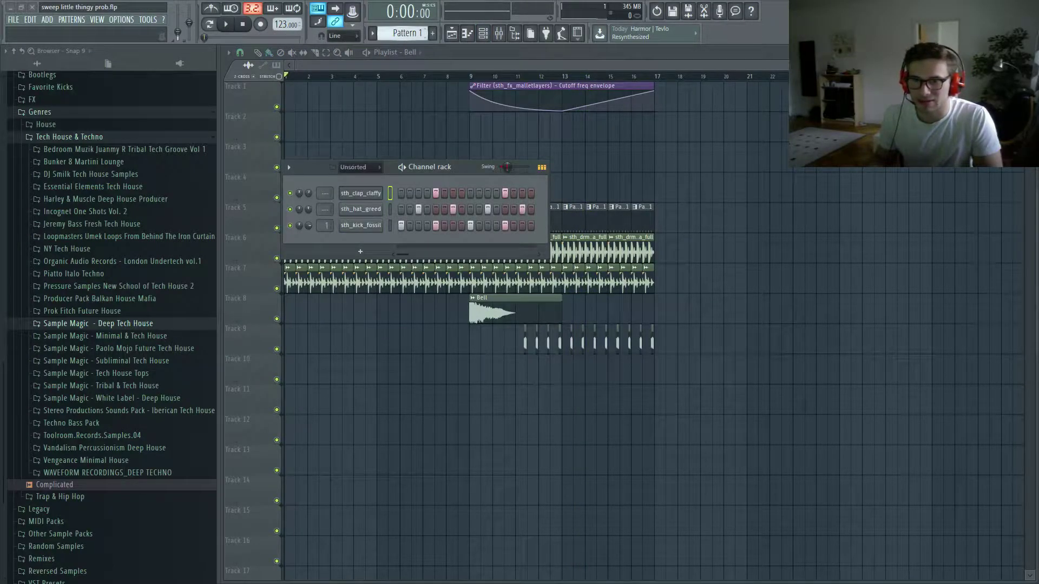
pyautogui.rightClick(361, 227)
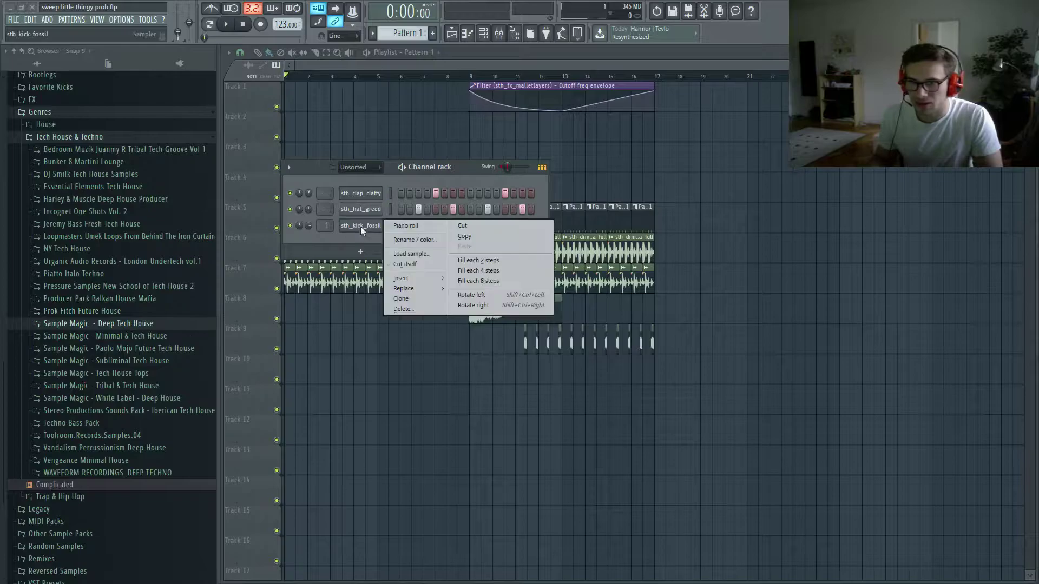
pyautogui.click(400, 300)
pyautogui.rightClick(366, 236)
pyautogui.rightClick(358, 246)
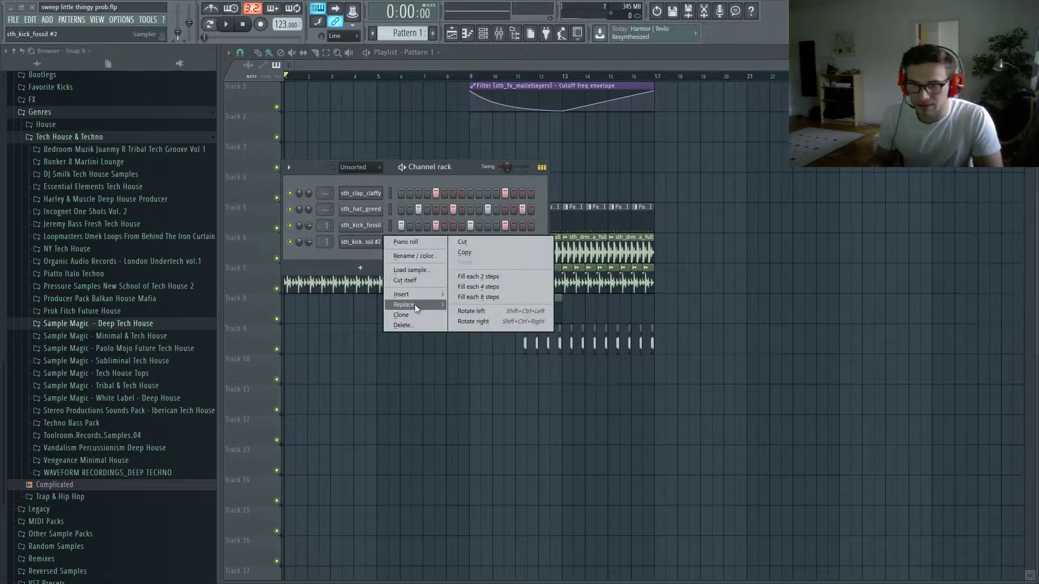
pyautogui.click(479, 67)
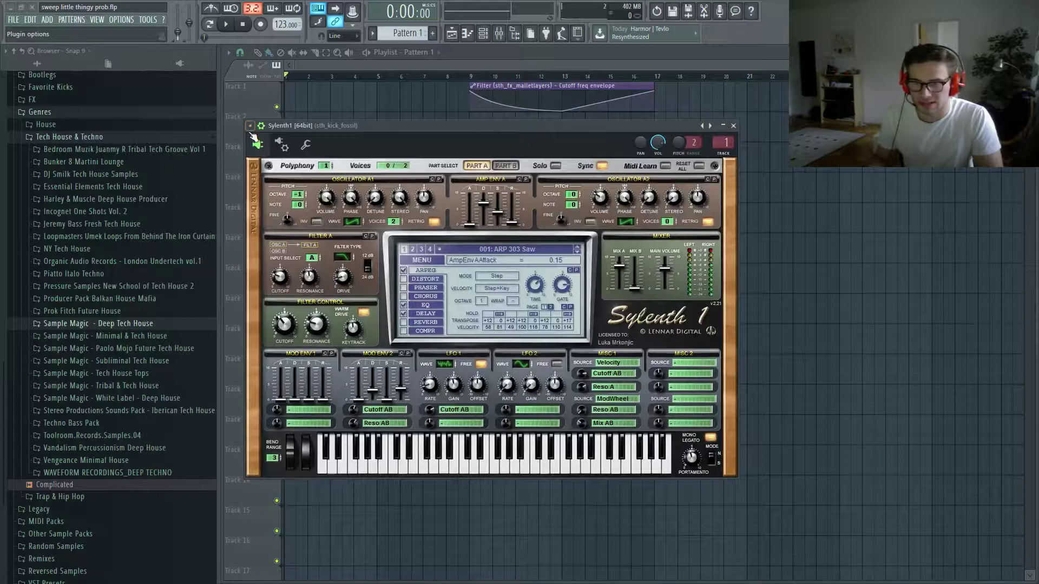
# - Load a Sylenth1 preset and bring up the Sub channel's piano roll
pyautogui.click(257, 143)
pyautogui.moveTo(271, 168)
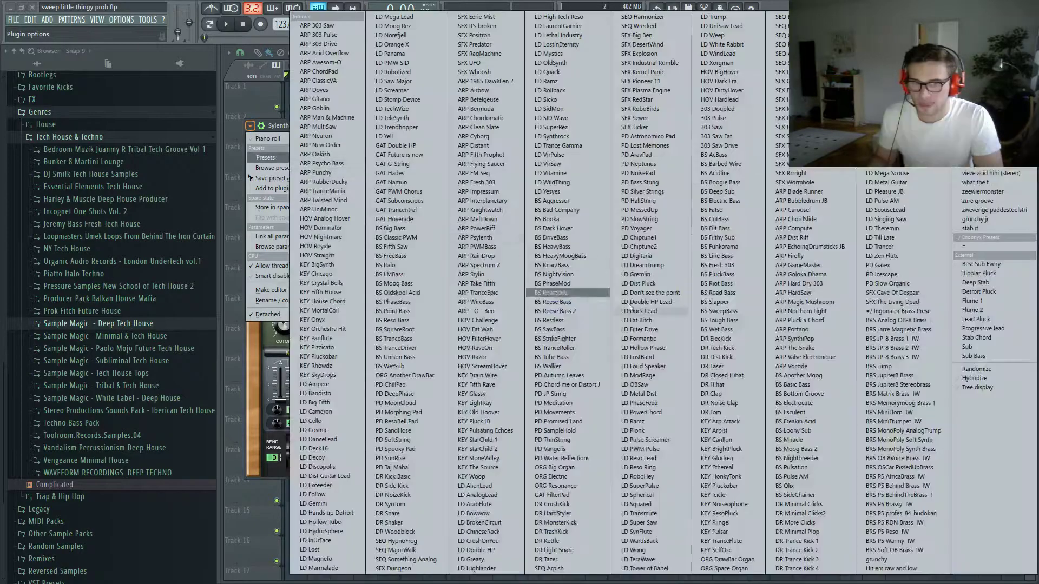
pyautogui.click(968, 347)
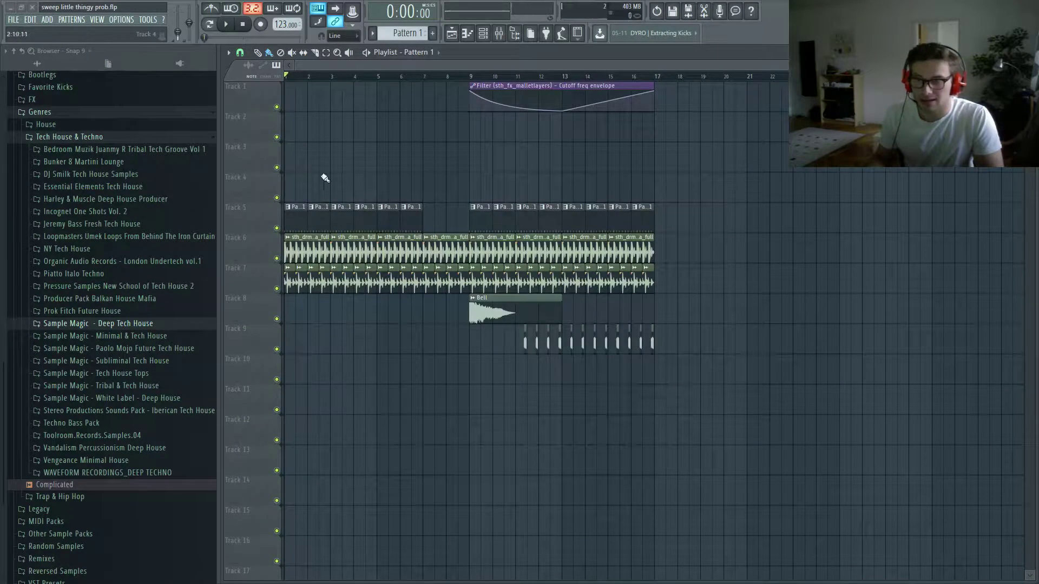
pyautogui.scroll(5, 184, 41)
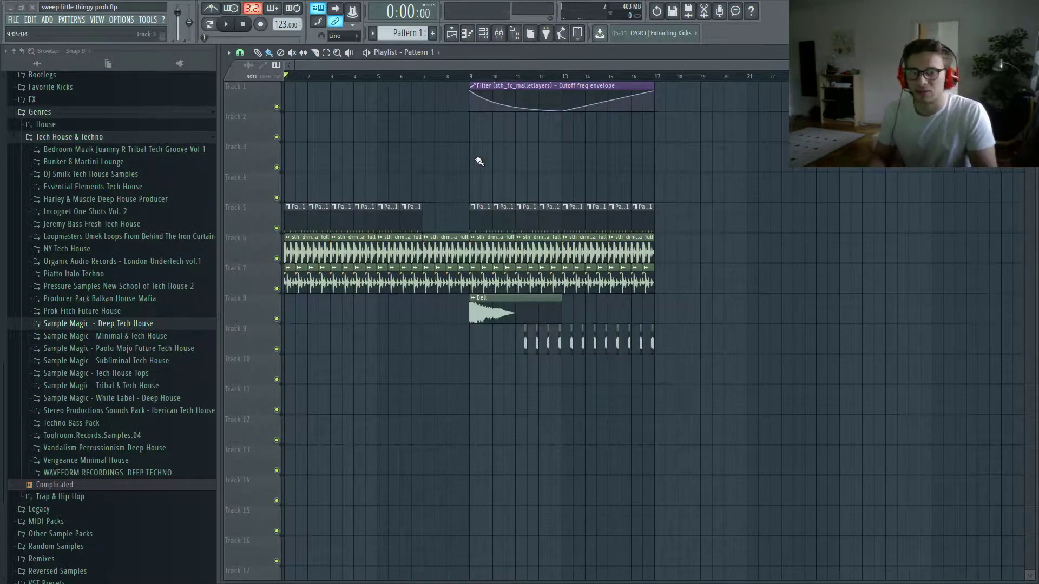
pyautogui.press('F7')
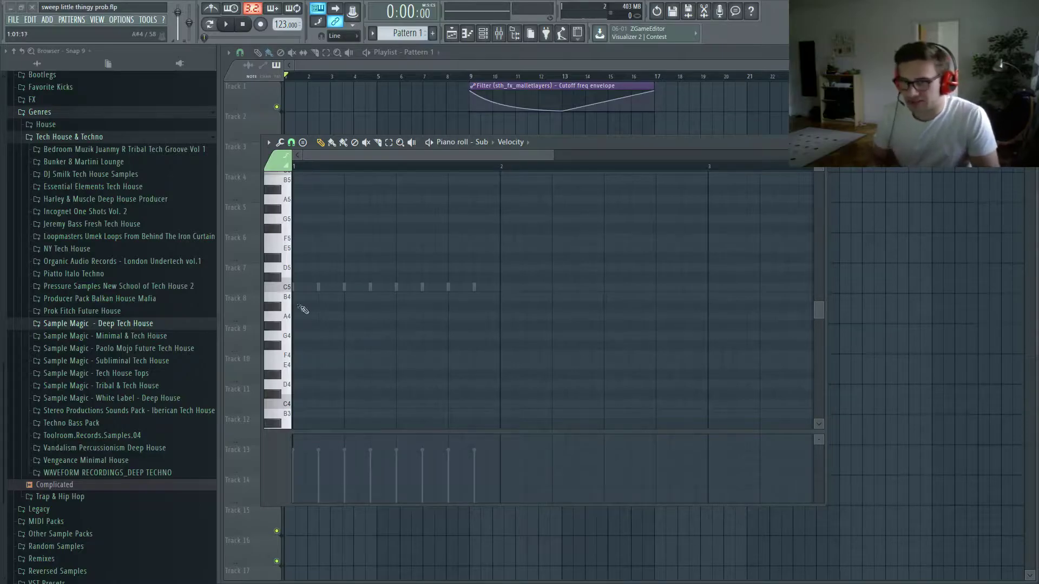
# - Draw a D5 note and a shortened G5 note, then play the pattern
pyautogui.click(298, 268)
pyautogui.click(316, 269)
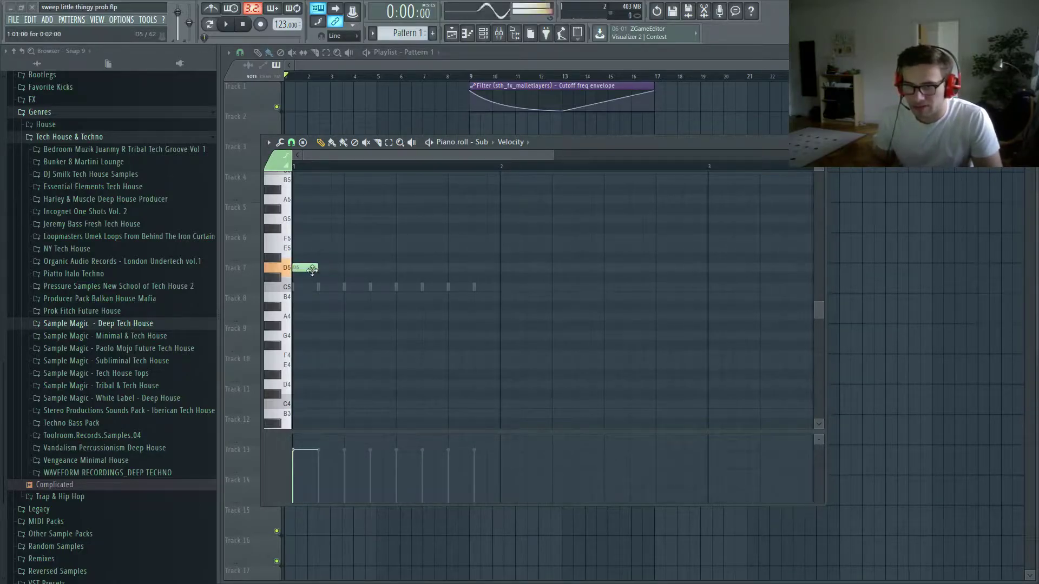
pyautogui.click(340, 219)
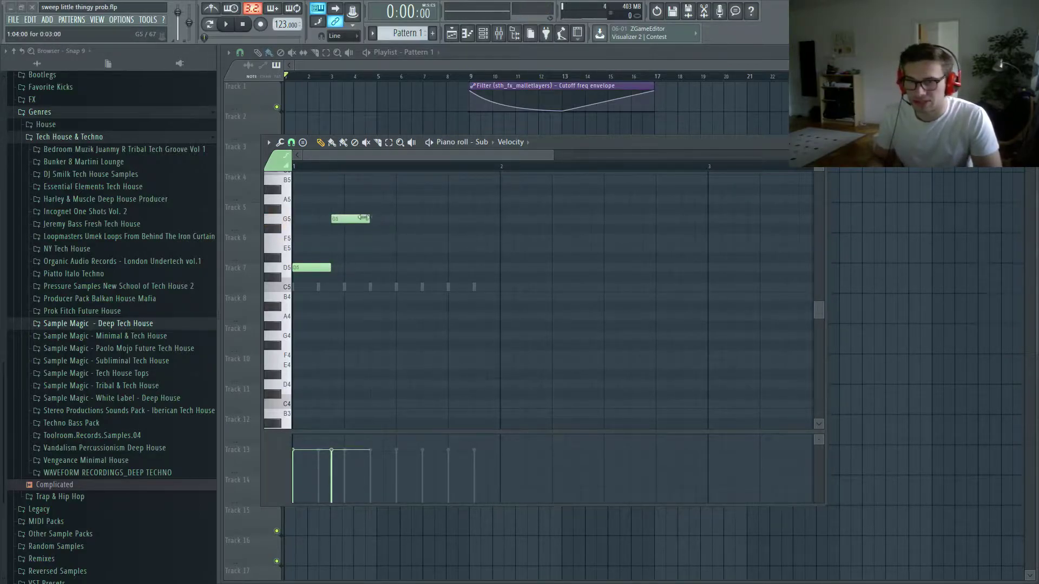
pyautogui.moveTo(363, 219); pyautogui.dragTo(344, 219)
pyautogui.press('space')
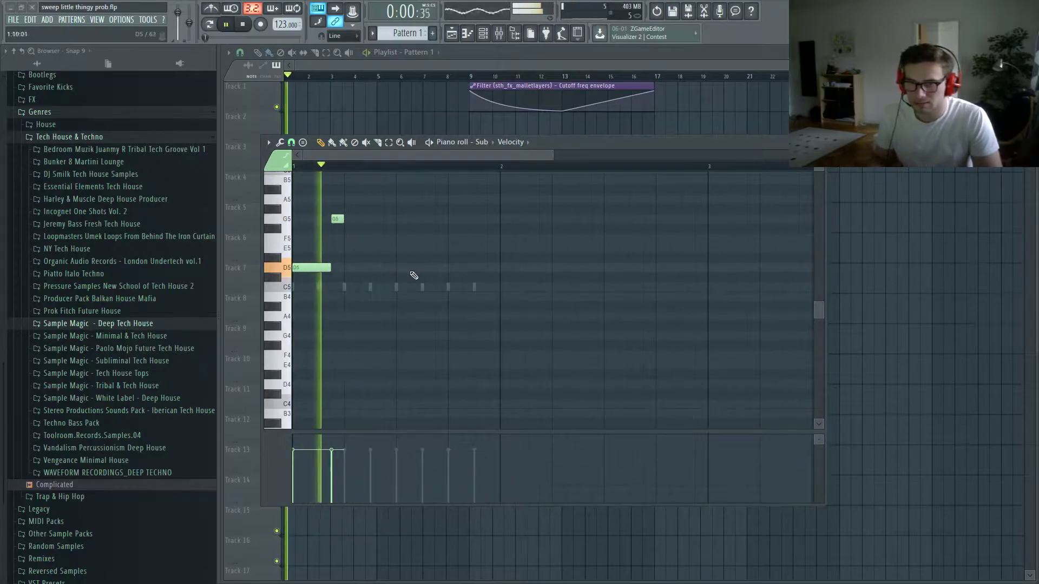
pyautogui.press('space')
# - Duplicate the D5/G5 notes to the right and add two E5 notes
pyautogui.hotkey('ctrl', 'b')
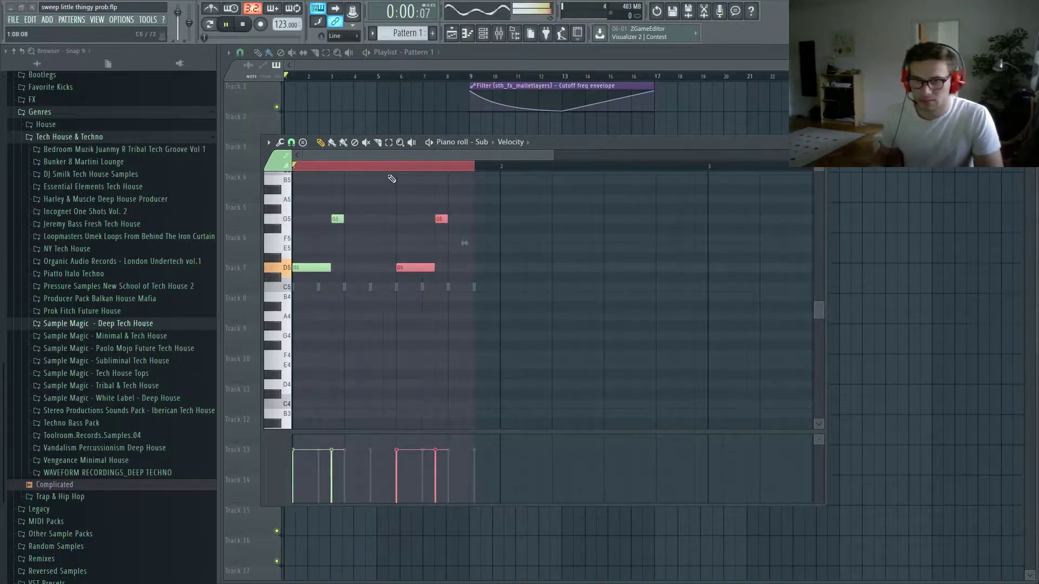
pyautogui.press('space')
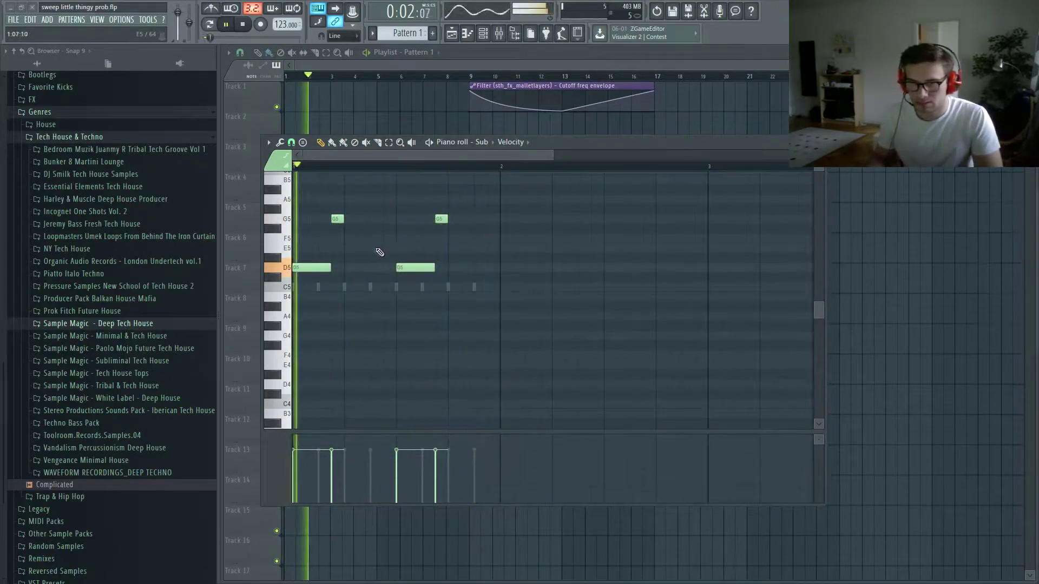
pyautogui.click(375, 247)
pyautogui.moveTo(378, 248); pyautogui.dragTo(395, 249)
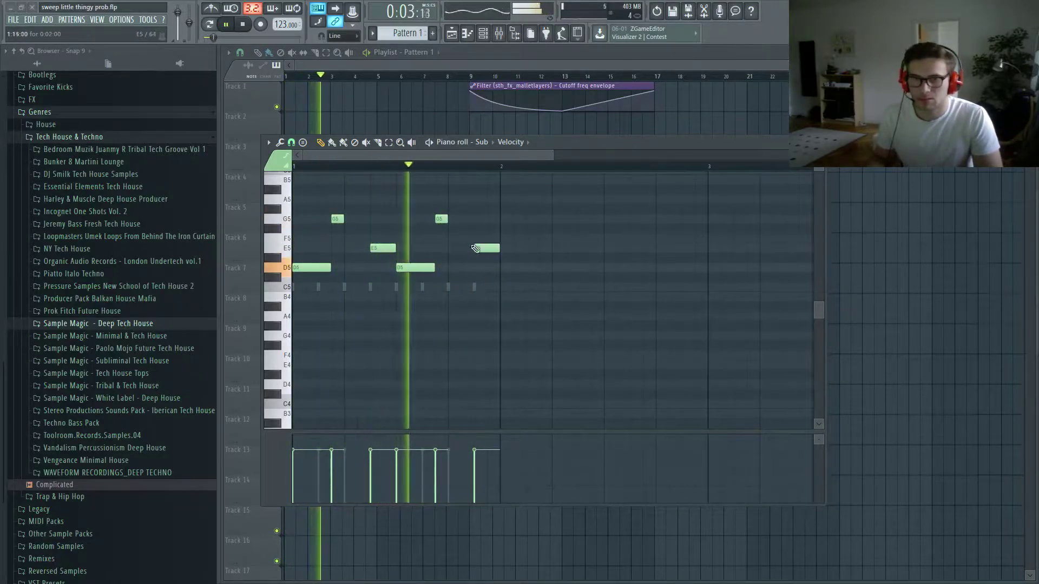
pyautogui.click(479, 248)
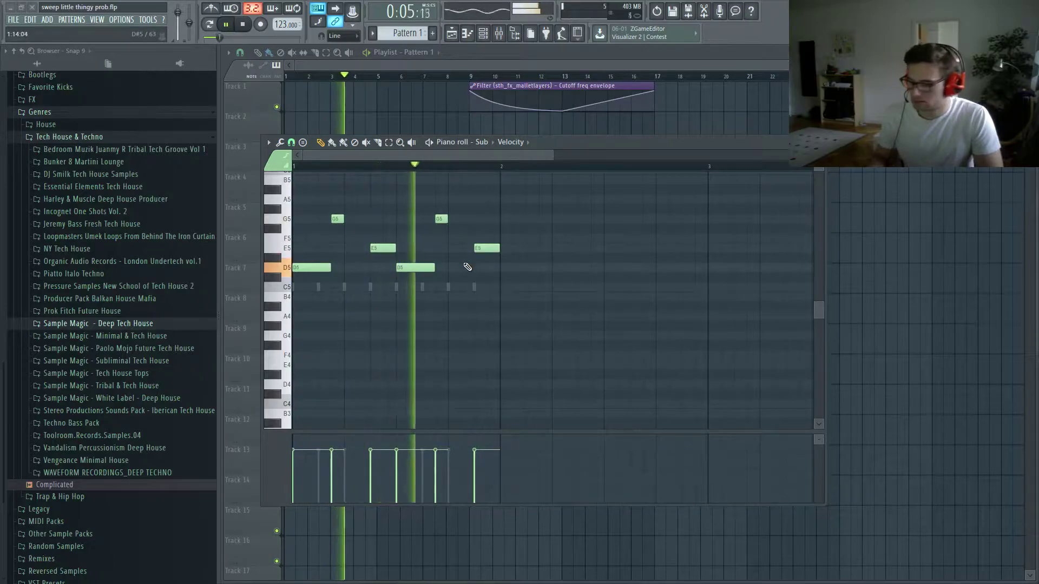
# - Close the Sub piano roll, stop playback and bring up the mixer
pyautogui.press('F7')
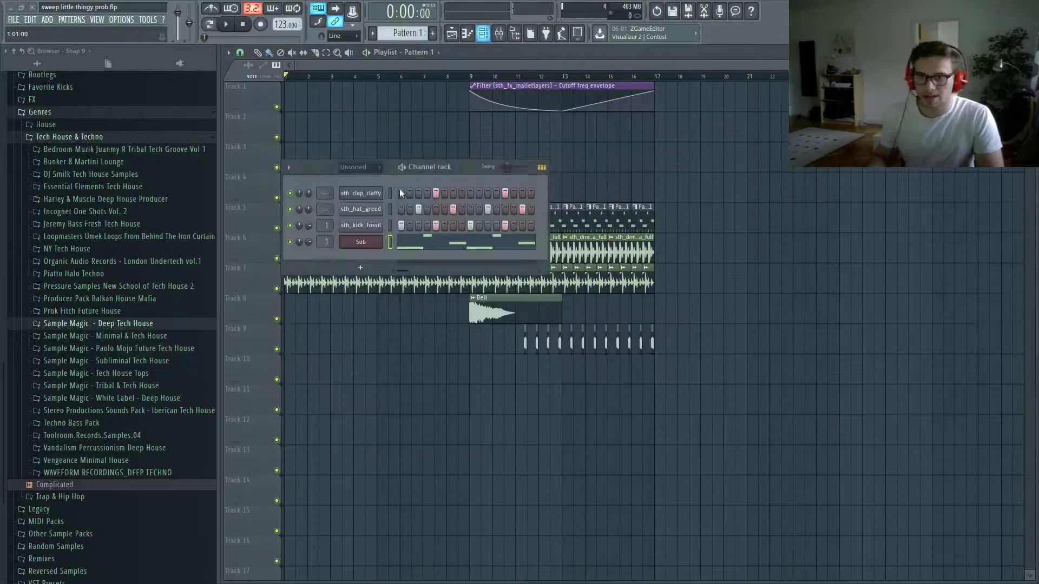
pyautogui.press('space')
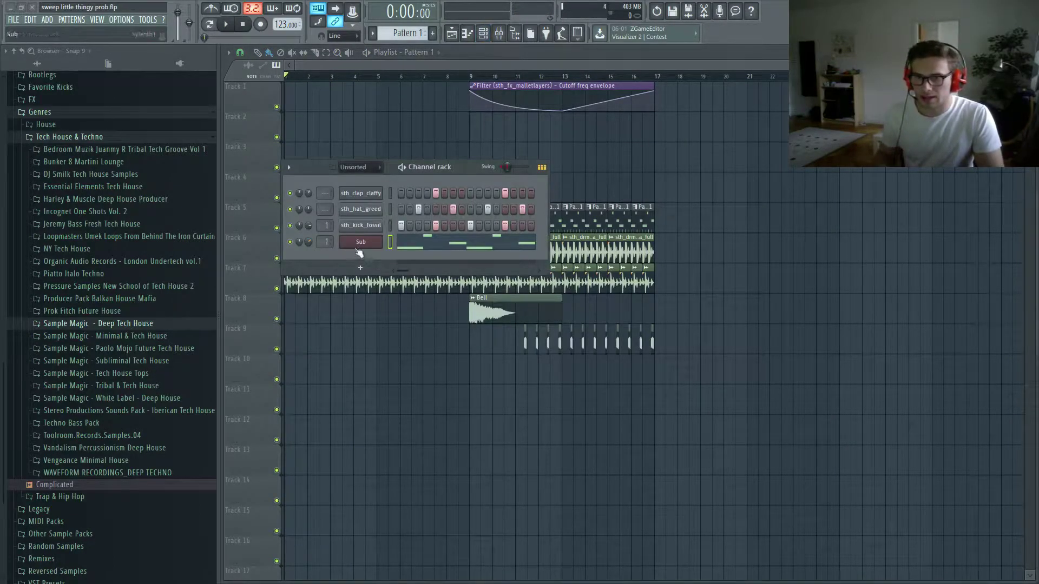
pyautogui.click(361, 243)
pyautogui.press('F9')
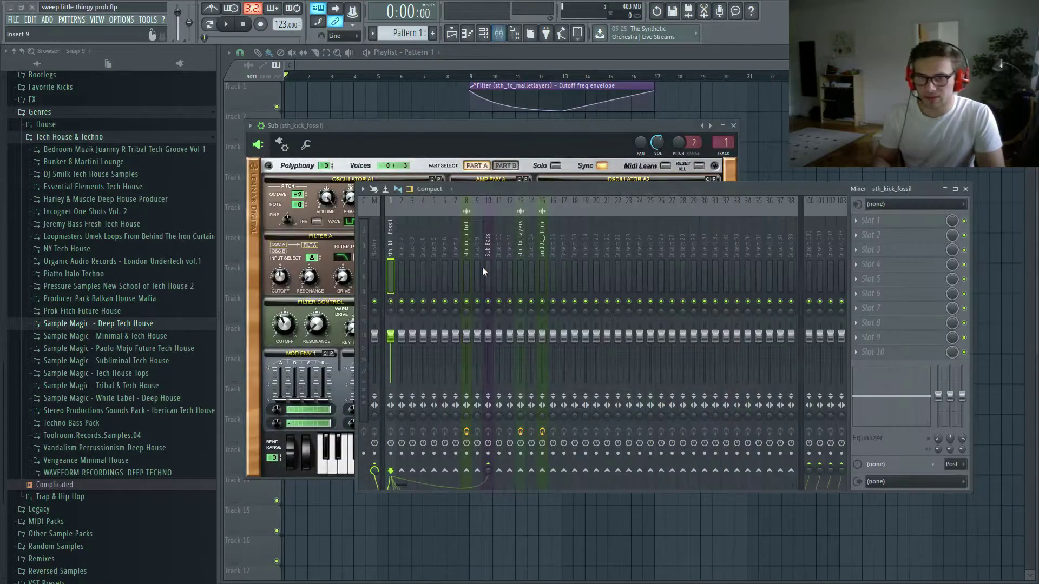
pyautogui.rightClick(490, 246)
pyautogui.click(622, 259)
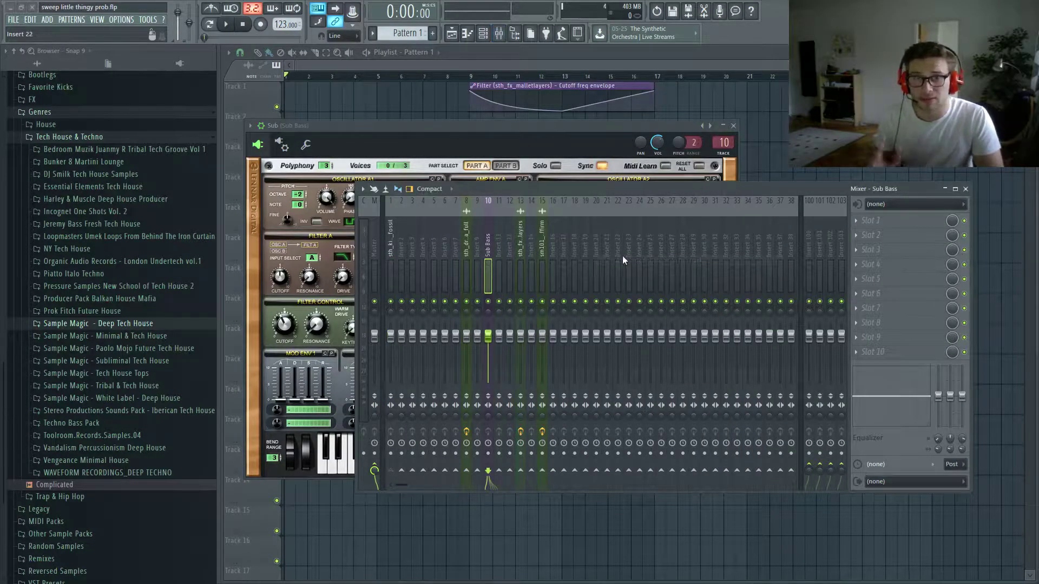
pyautogui.click(391, 242)
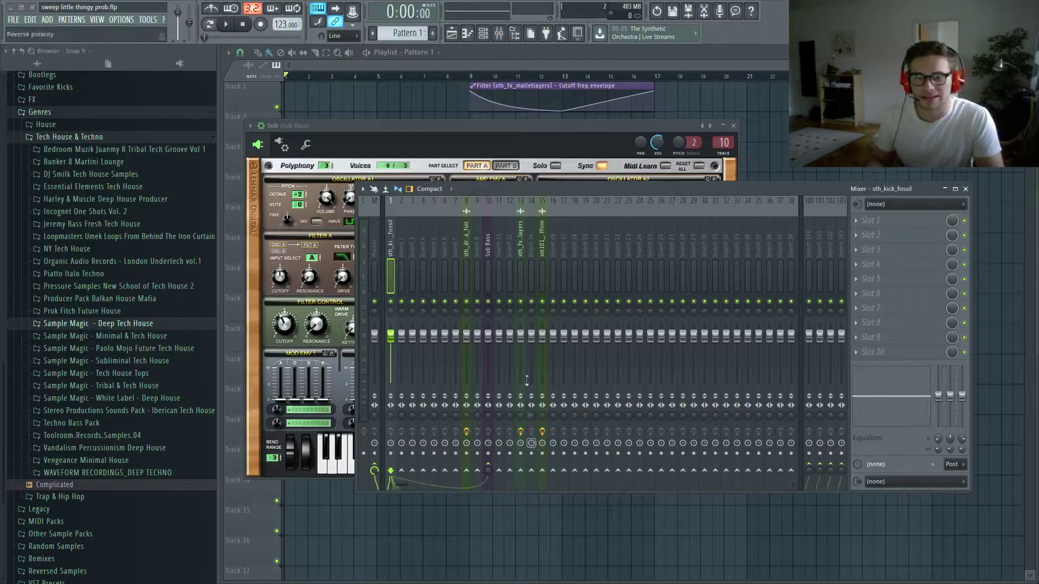
# - Add Fruity Limiter to Sub Bass in COMP mode with a lowered threshold
pyautogui.click(486, 251)
pyautogui.click(874, 229)
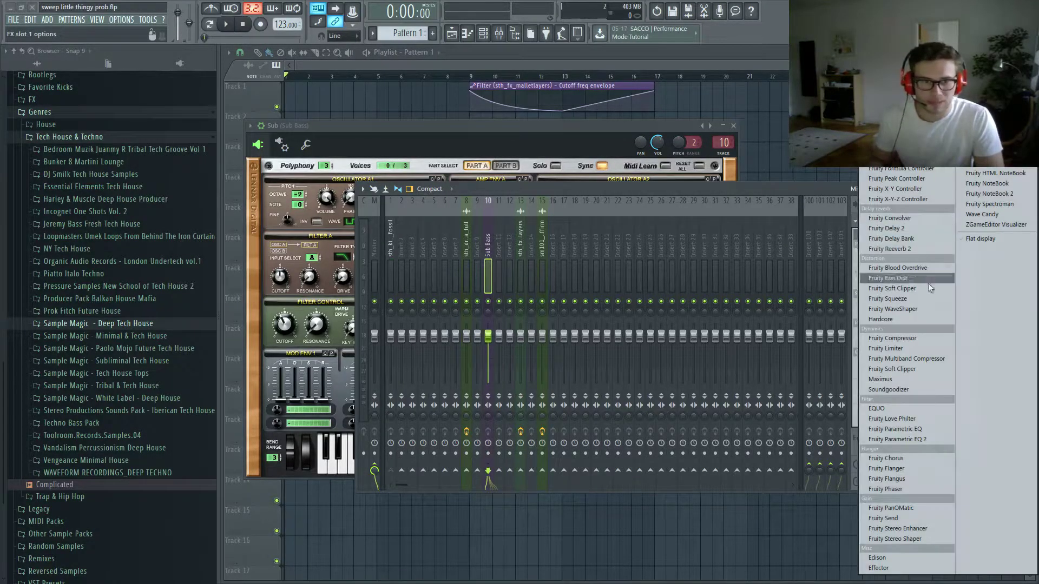
pyautogui.click(891, 357)
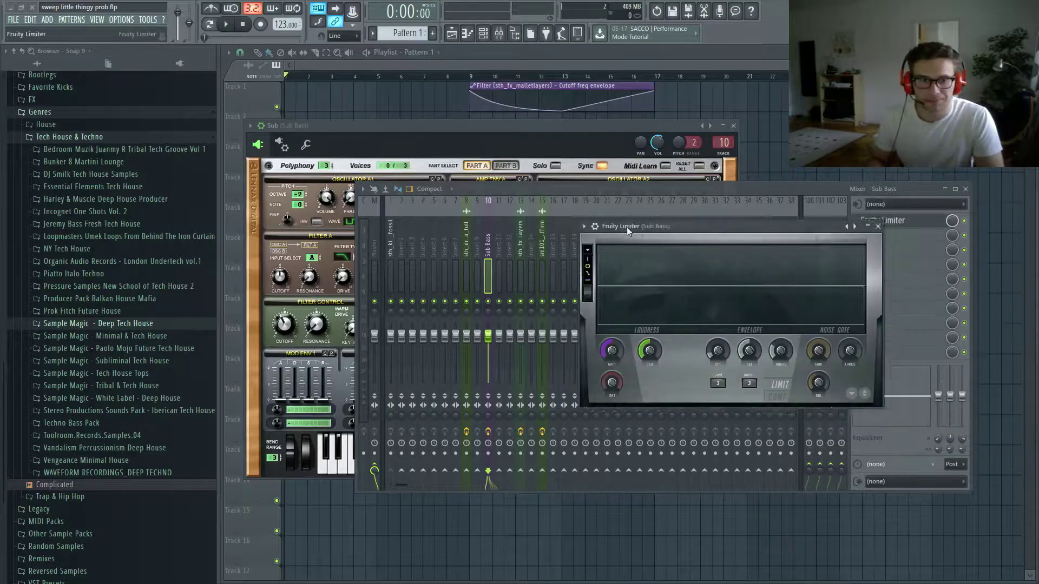
pyautogui.click(495, 329)
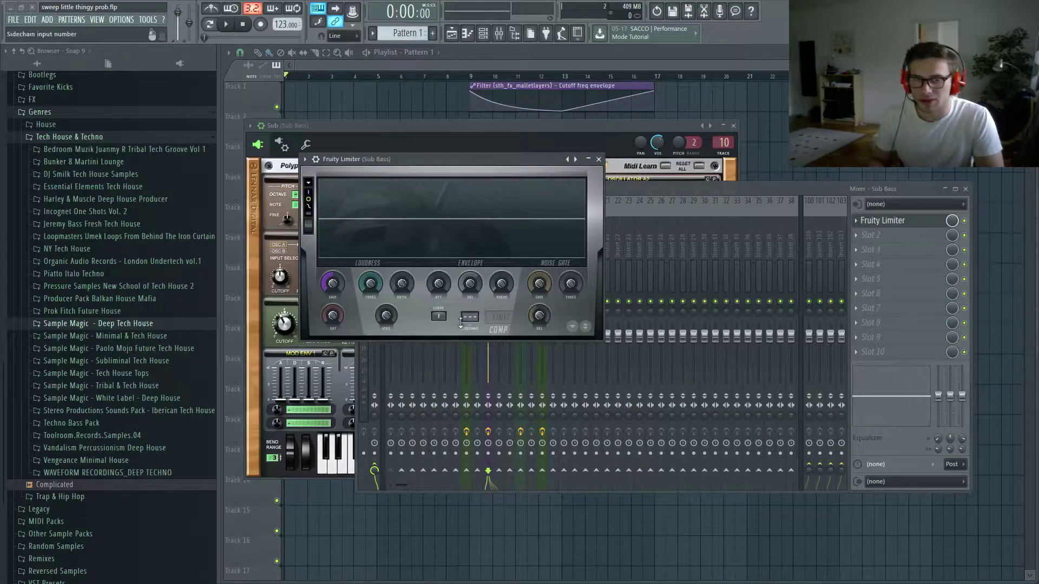
pyautogui.moveTo(368, 278); pyautogui.dragTo(367, 325)
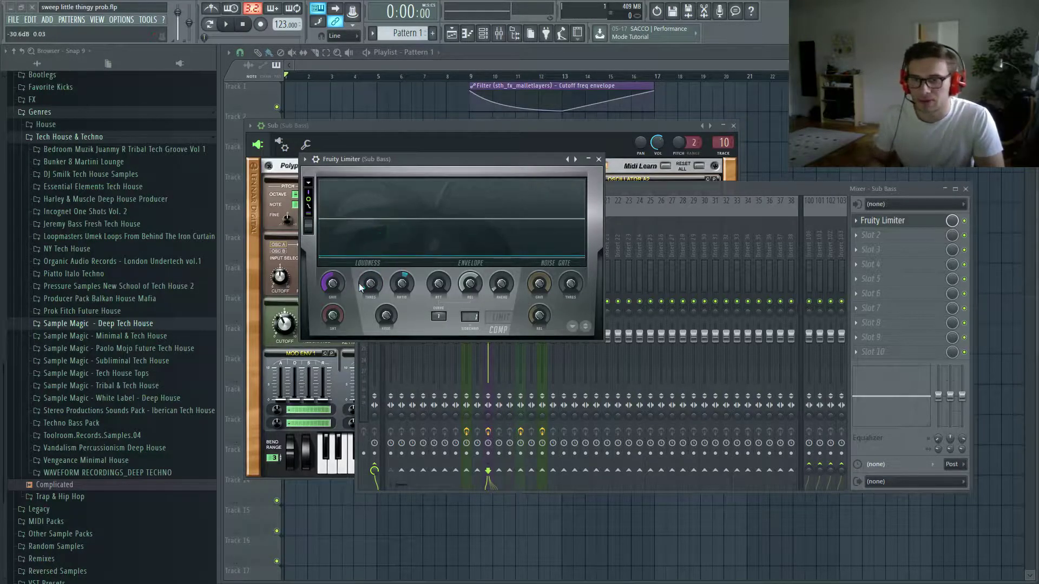
pyautogui.moveTo(428, 192); pyautogui.dragTo(447, 206)
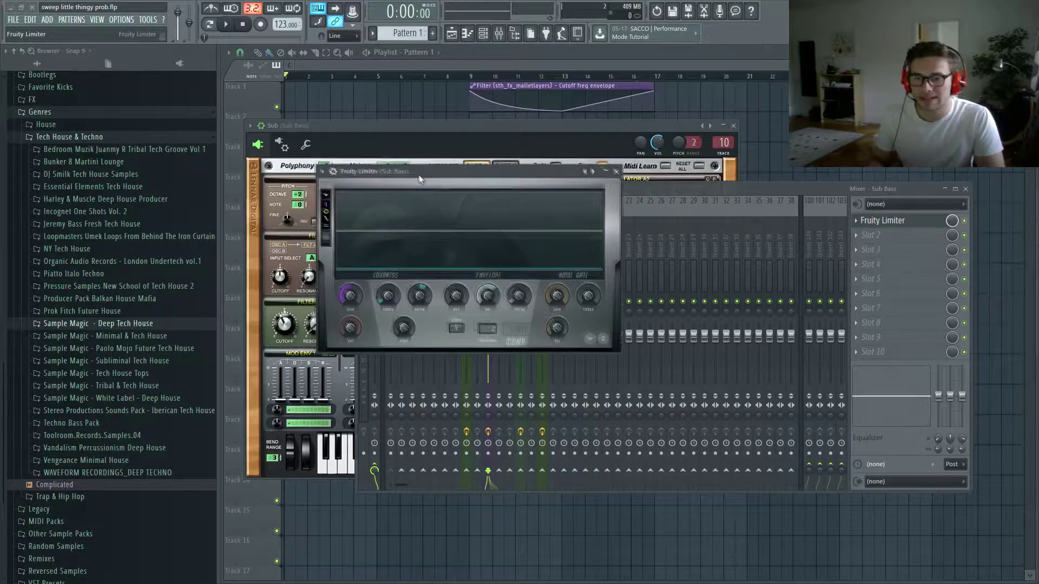
# - Fine-tune the compressor threshold to about -27.8 dB while playing the song
pyautogui.press('space')
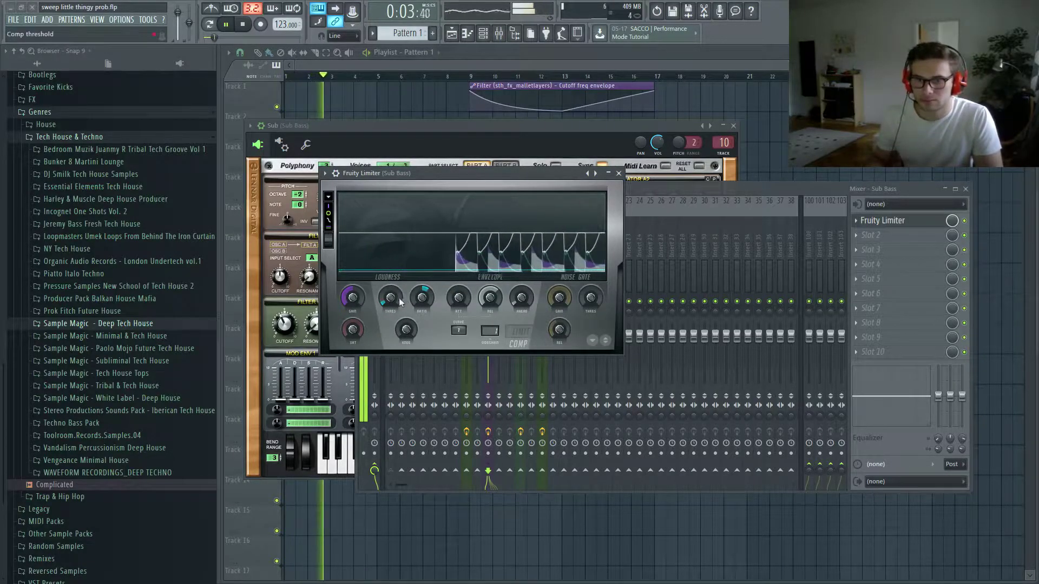
pyautogui.press('space')
pyautogui.moveTo(390, 302); pyautogui.dragTo(401, 299)
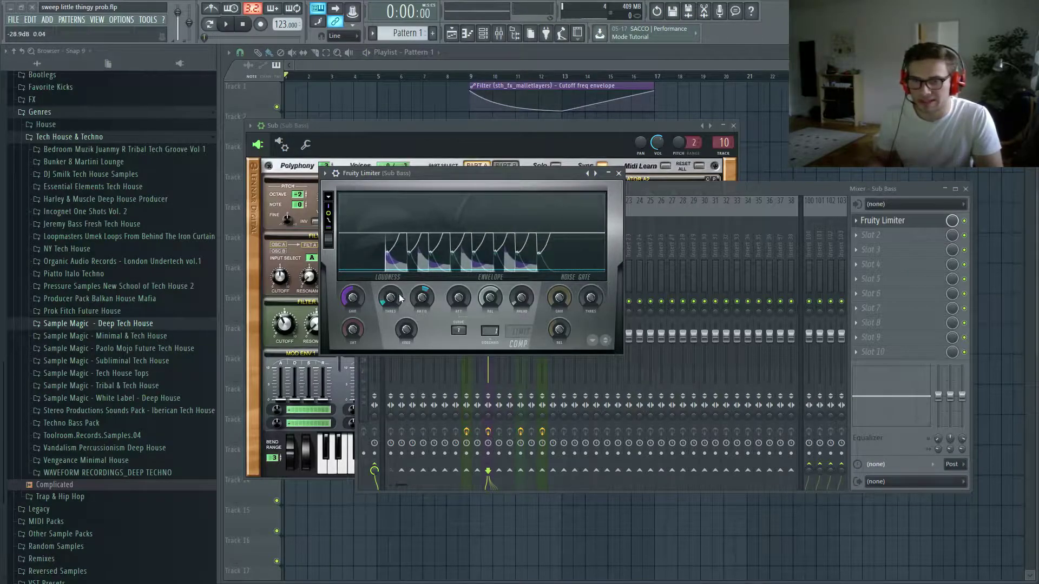
pyautogui.moveTo(391, 298); pyautogui.dragTo(391, 293)
pyautogui.press('space')
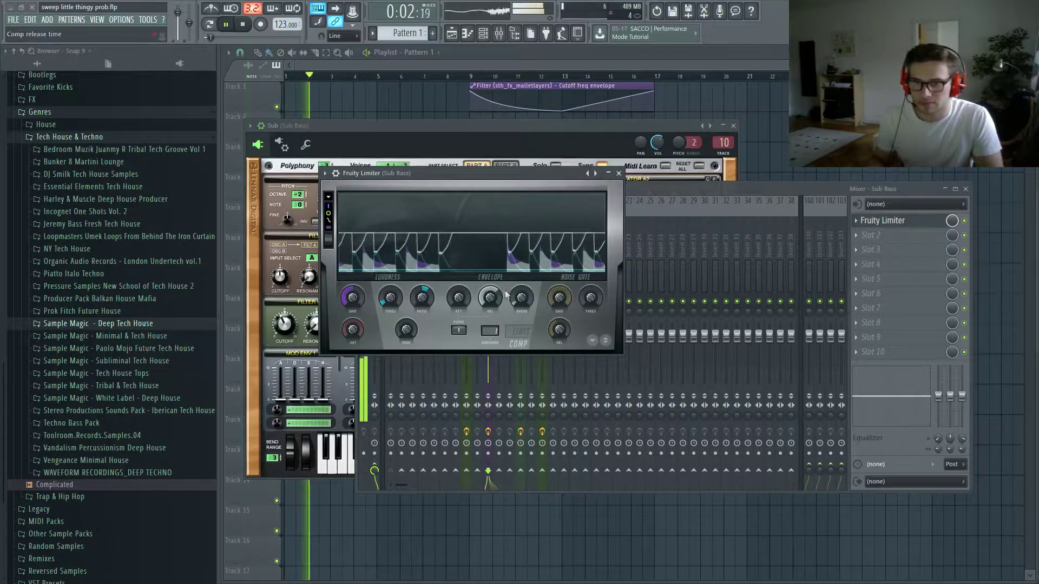
pyautogui.press('space')
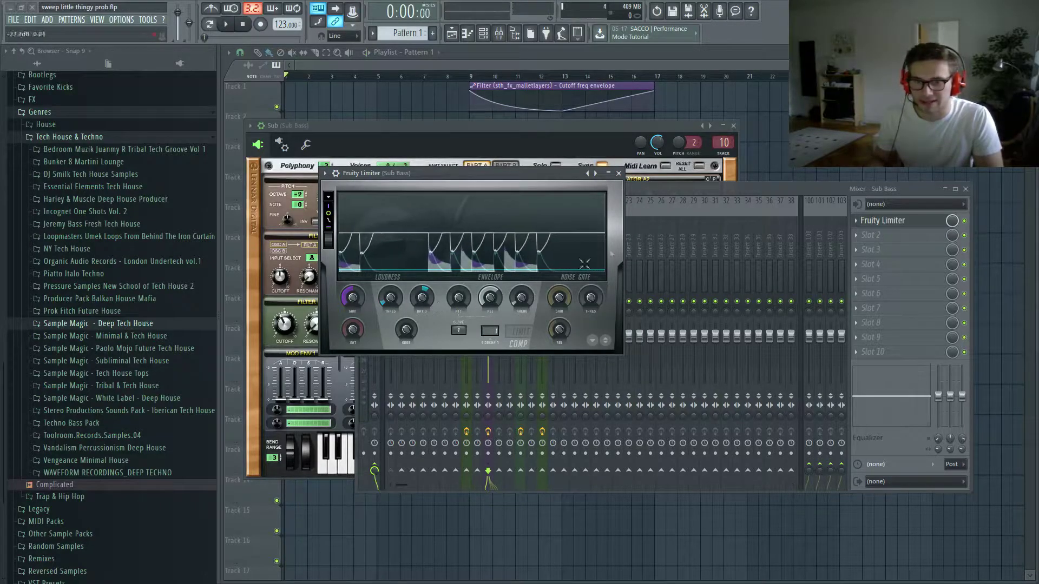
pyautogui.moveTo(517, 181); pyautogui.dragTo(527, 188)
# - Close the mixer and plugin windows and view the Sub bass notes during playback
pyautogui.press('F9')
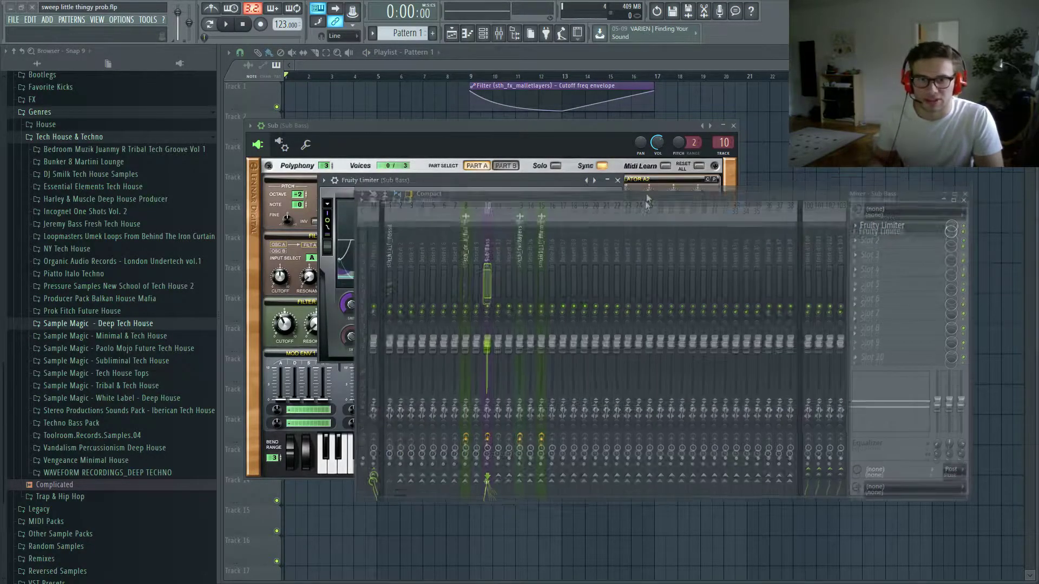
pyautogui.press('F12')
pyautogui.press('space')
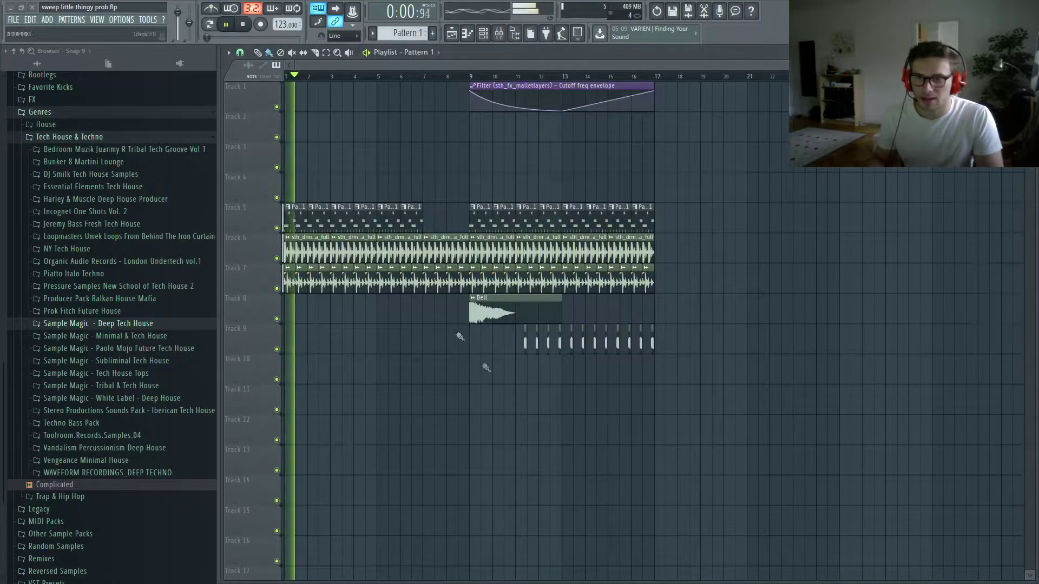
pyautogui.doubleClick(416, 210)
pyautogui.click(481, 247)
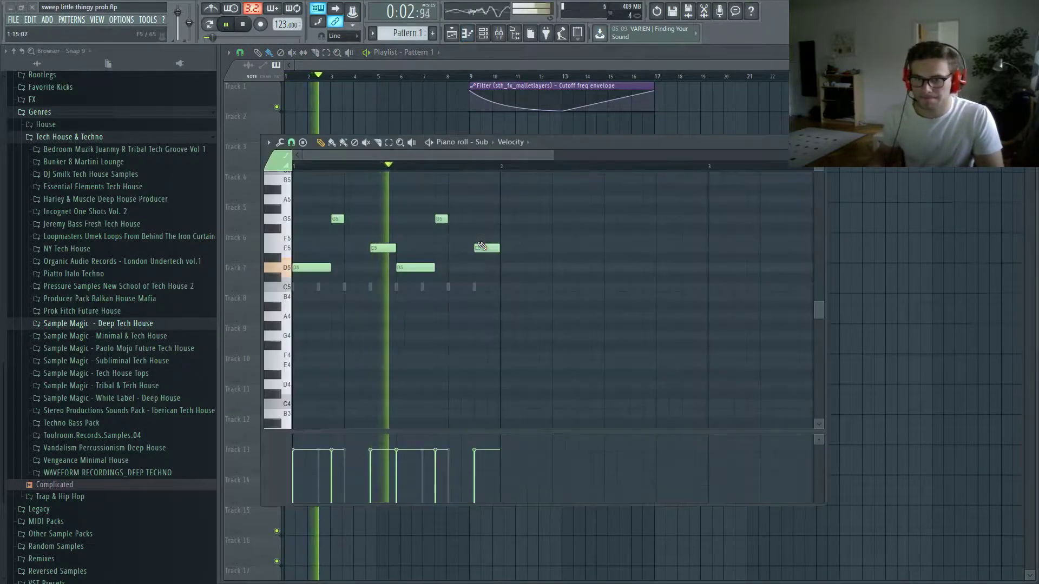
pyautogui.press('space')
# - Create Pattern 2 and paint it on Track 4 from bar 9 to 17
pyautogui.press('F4')
pyautogui.press('F6')
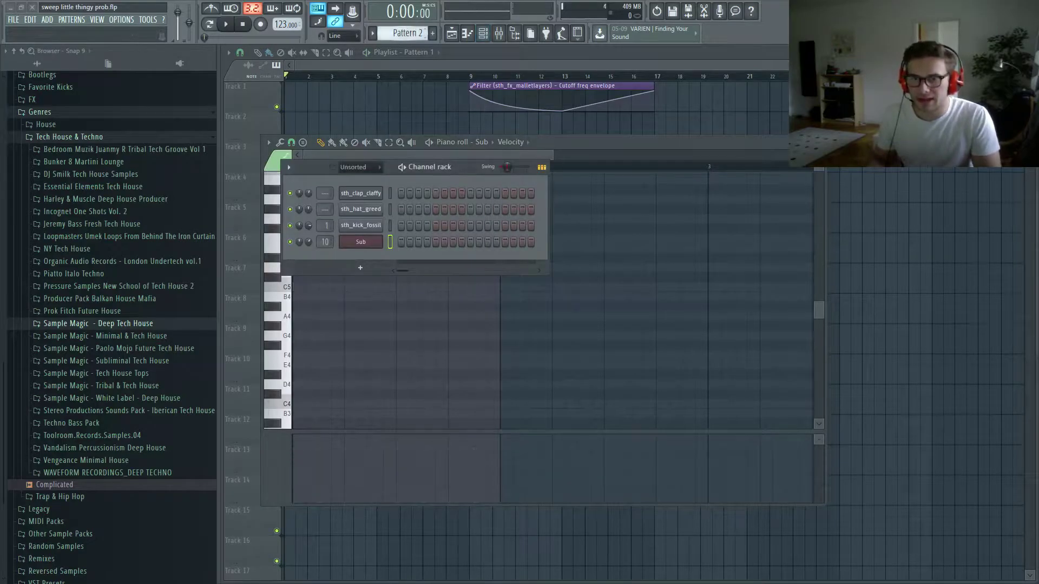
pyautogui.press('F6')
pyautogui.press('F7')
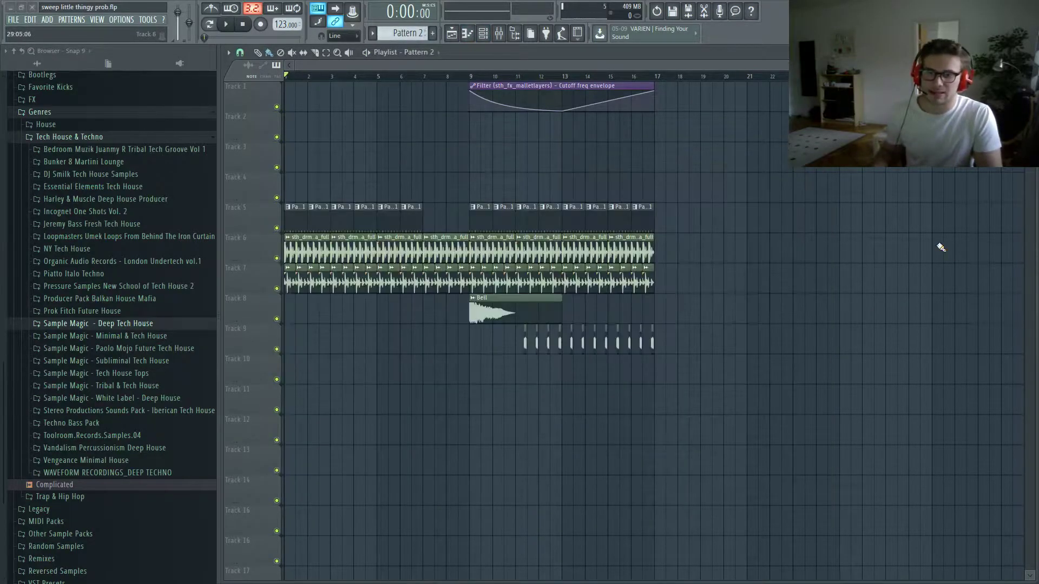
pyautogui.moveTo(473, 188); pyautogui.dragTo(654, 189)
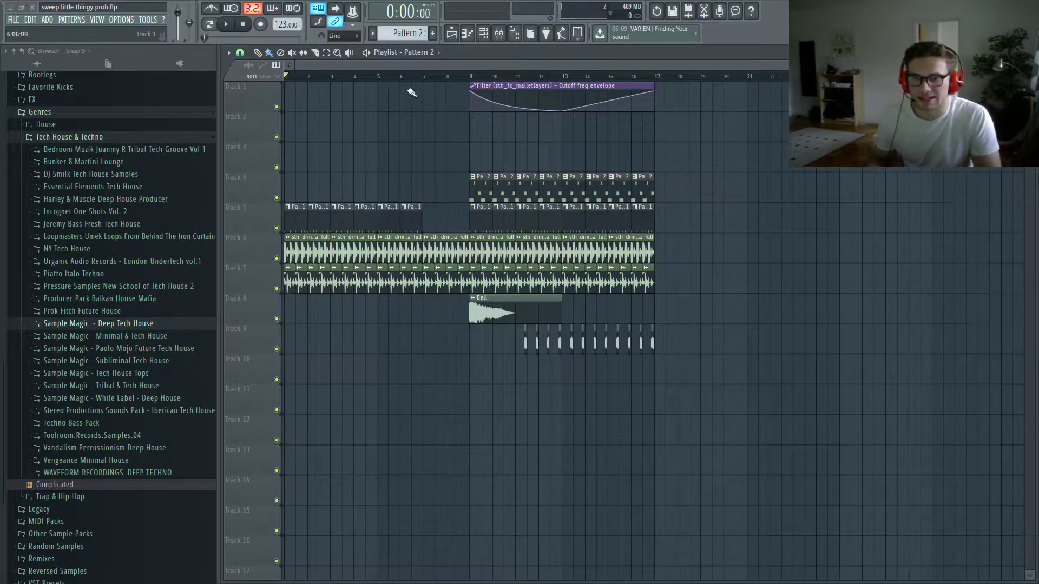
pyautogui.click(390, 77)
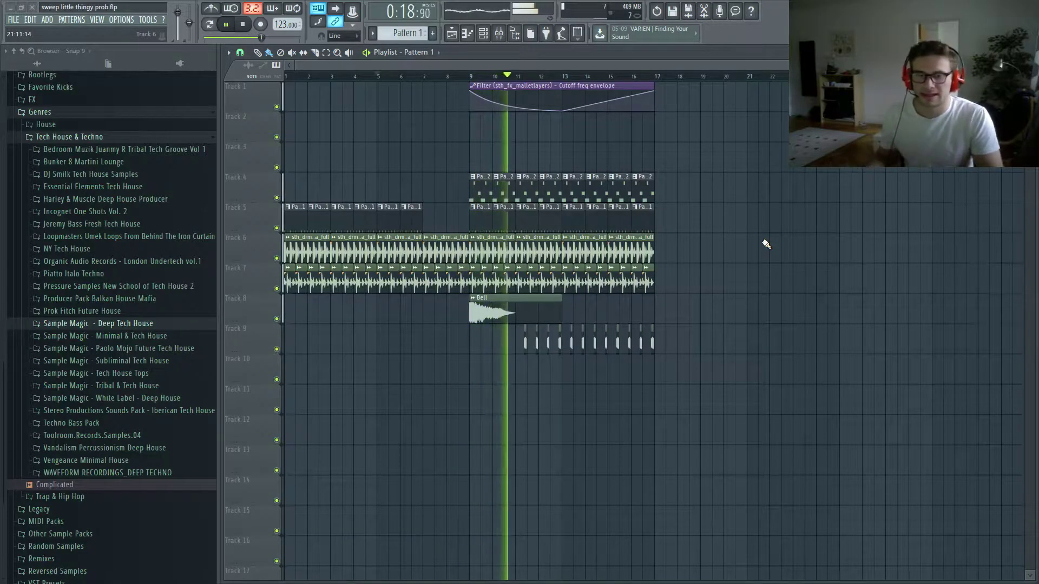
# - Move Pattern 2's two E5 Sub notes lower in pitch while playing from bar 9
pyautogui.doubleClick(528, 184)
pyautogui.click(403, 260)
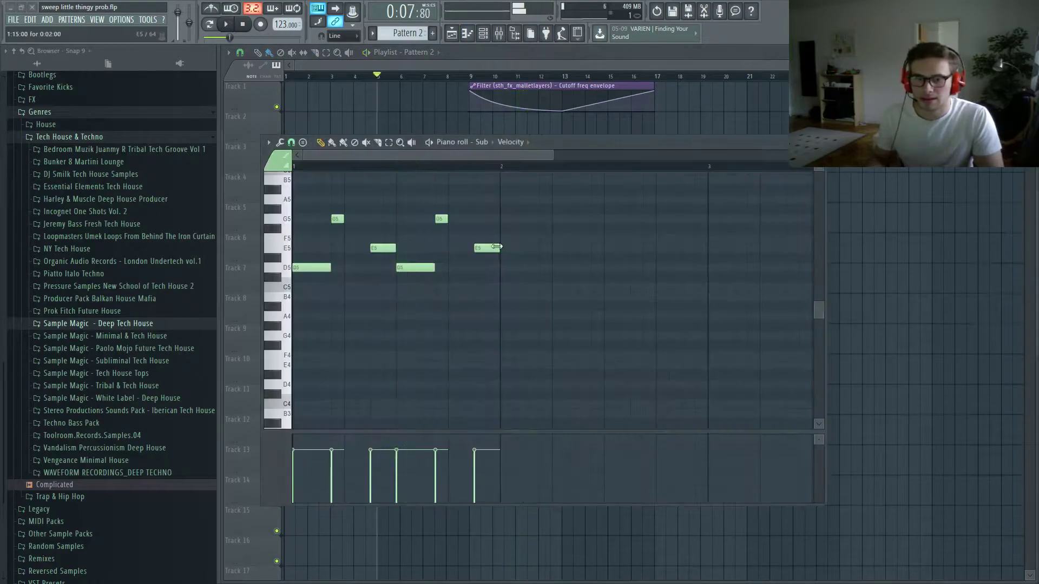
pyautogui.scroll(1, 407, 267)
pyautogui.click(375, 281)
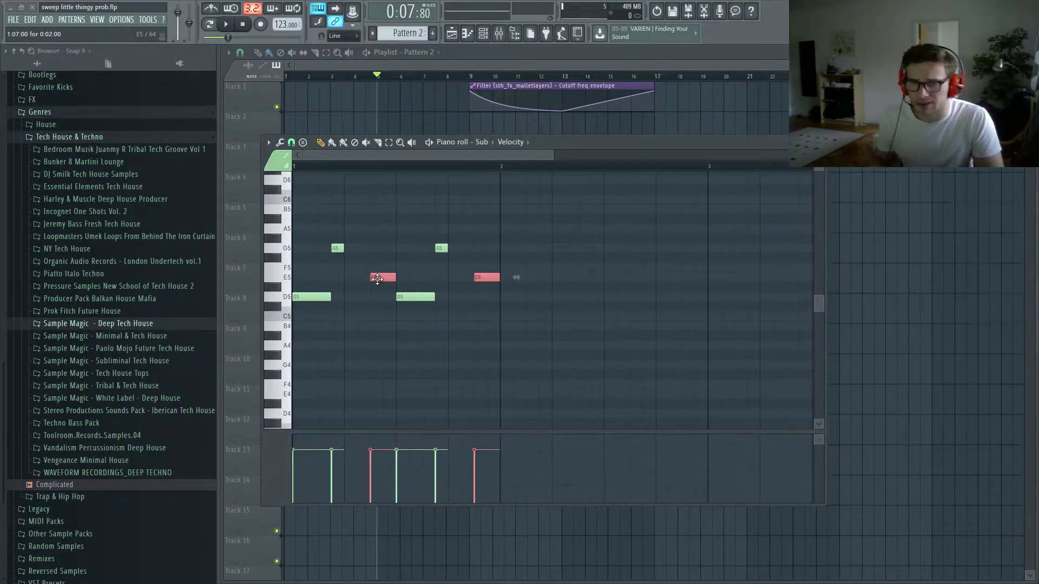
pyautogui.click(471, 78)
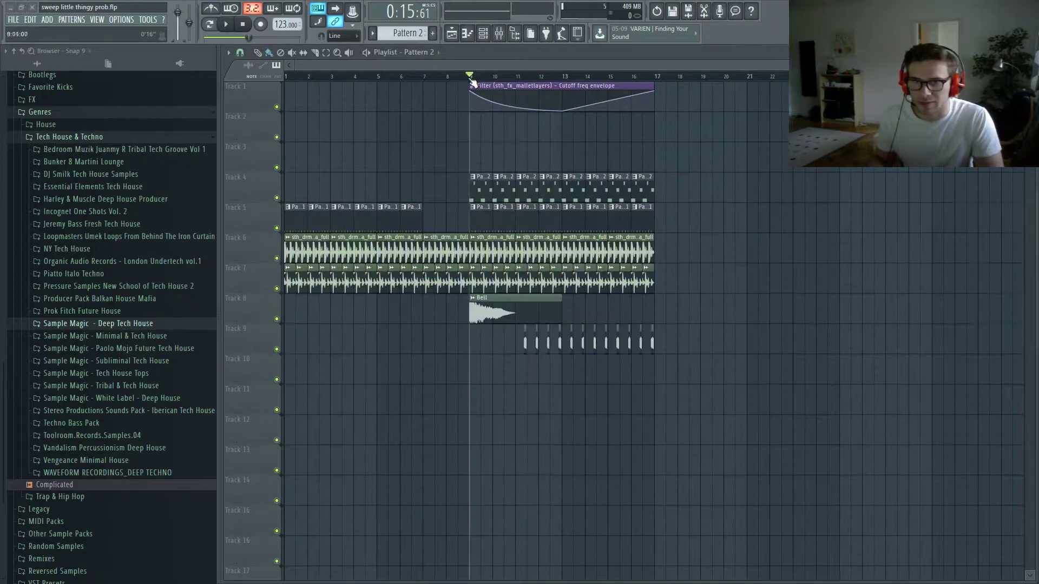
pyautogui.press('F7')
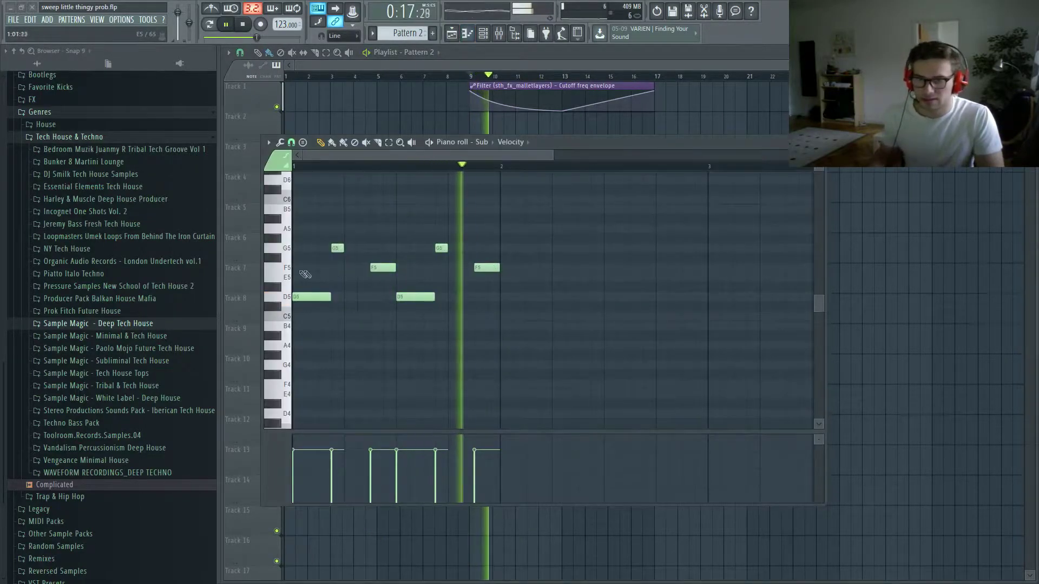
pyautogui.moveTo(383, 267); pyautogui.dragTo(382, 345)
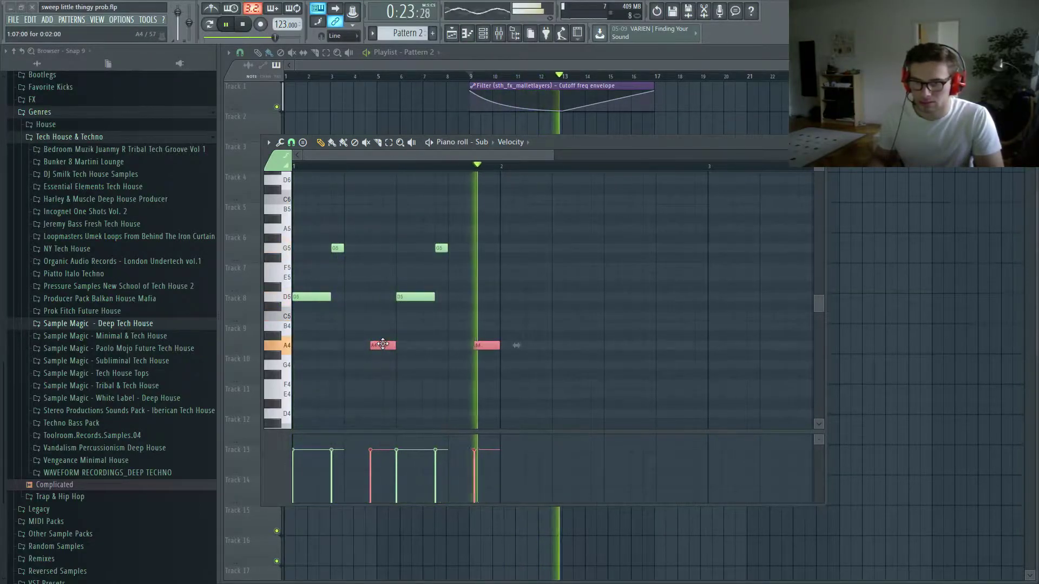
pyautogui.press('F7')
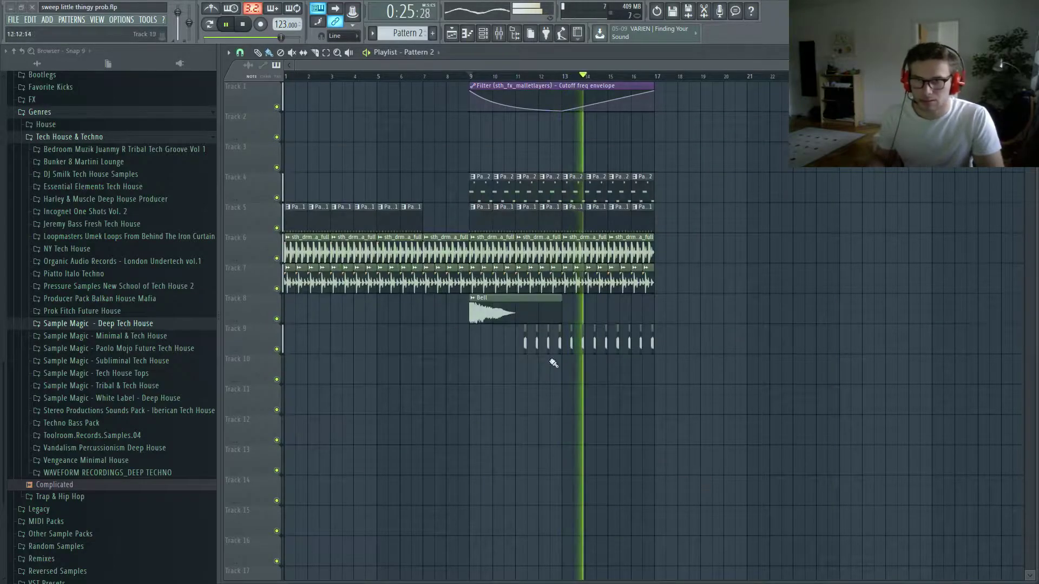
pyautogui.press('space')
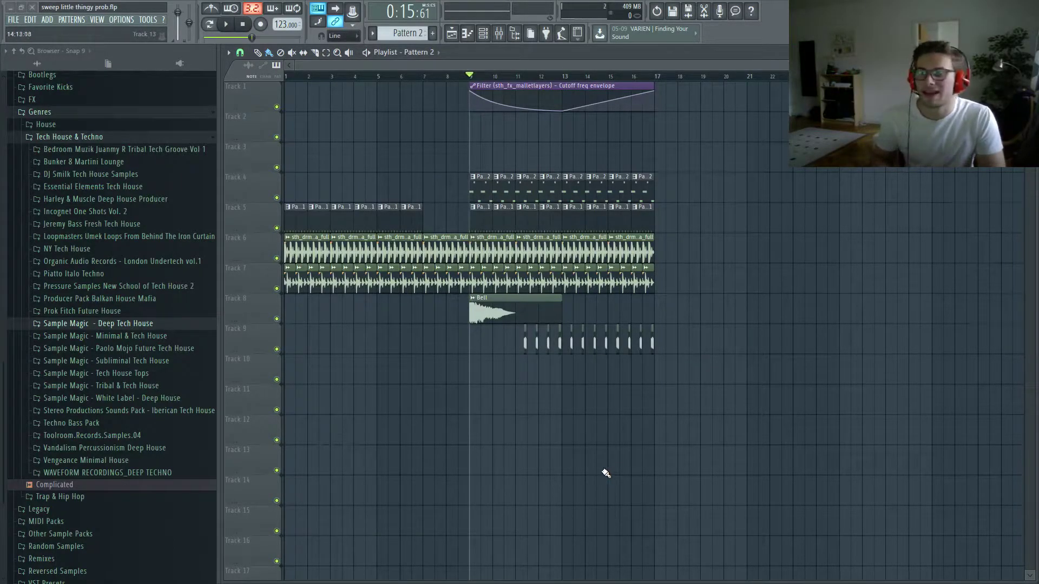
# - Show Pattern 2's channel rack and browse to the Sample Magic - Deep Tech House chords
pyautogui.doubleClick(509, 222)
pyautogui.moveTo(447, 171); pyautogui.dragTo(605, 186)
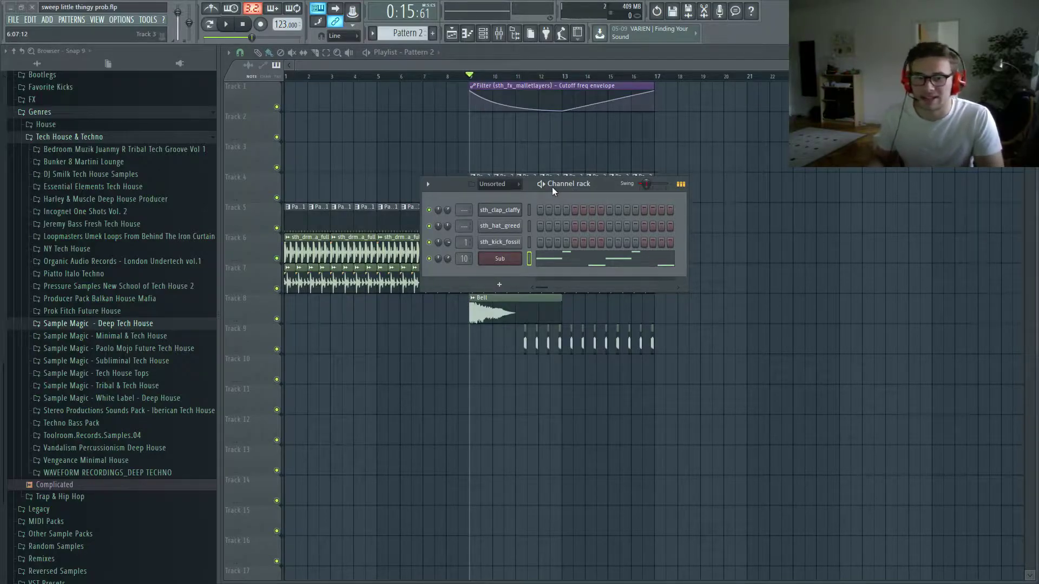
pyautogui.moveTo(606, 187); pyautogui.dragTo(593, 177)
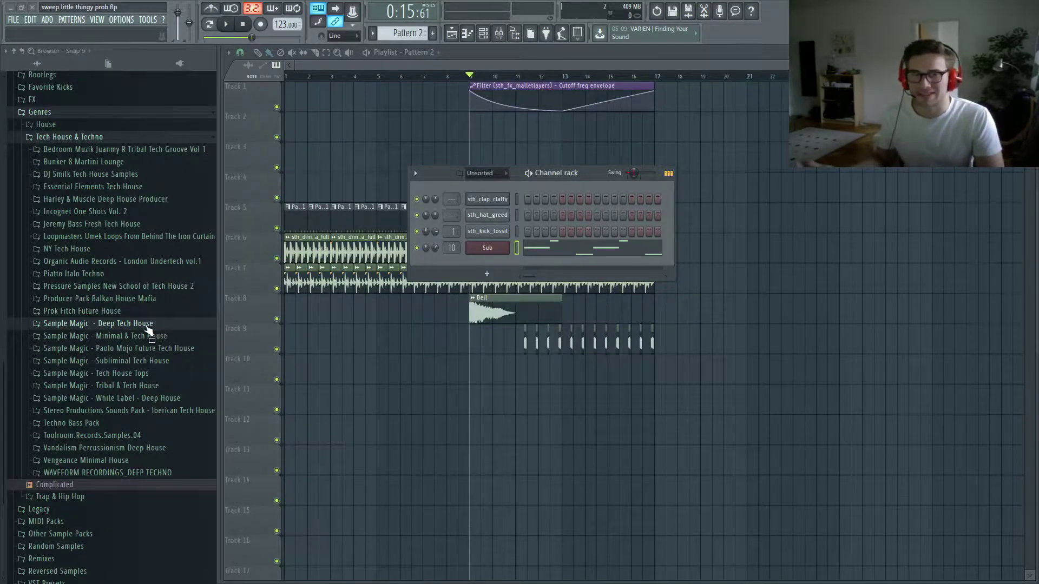
pyautogui.click(148, 327)
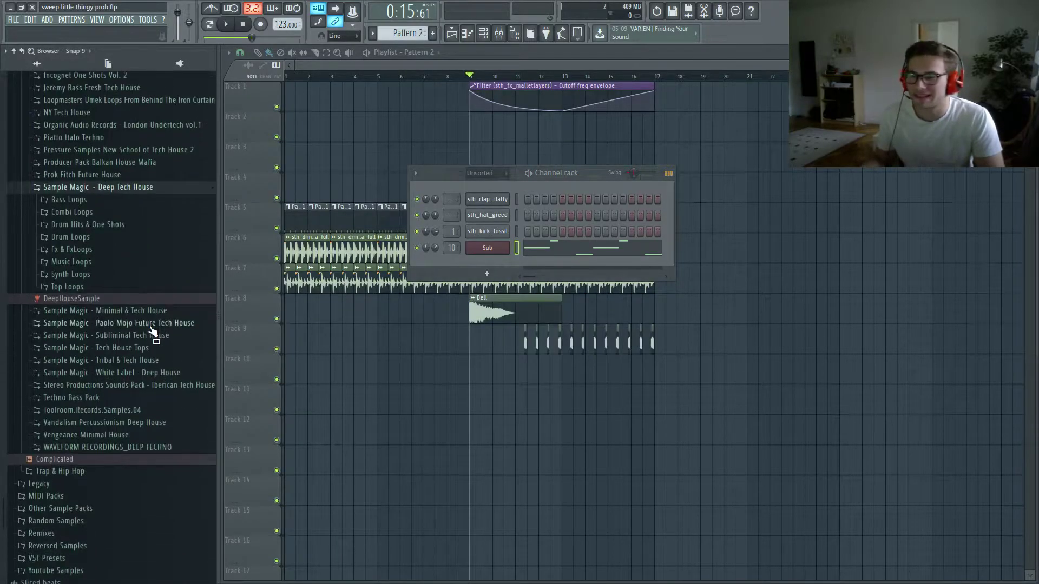
pyautogui.click(111, 226)
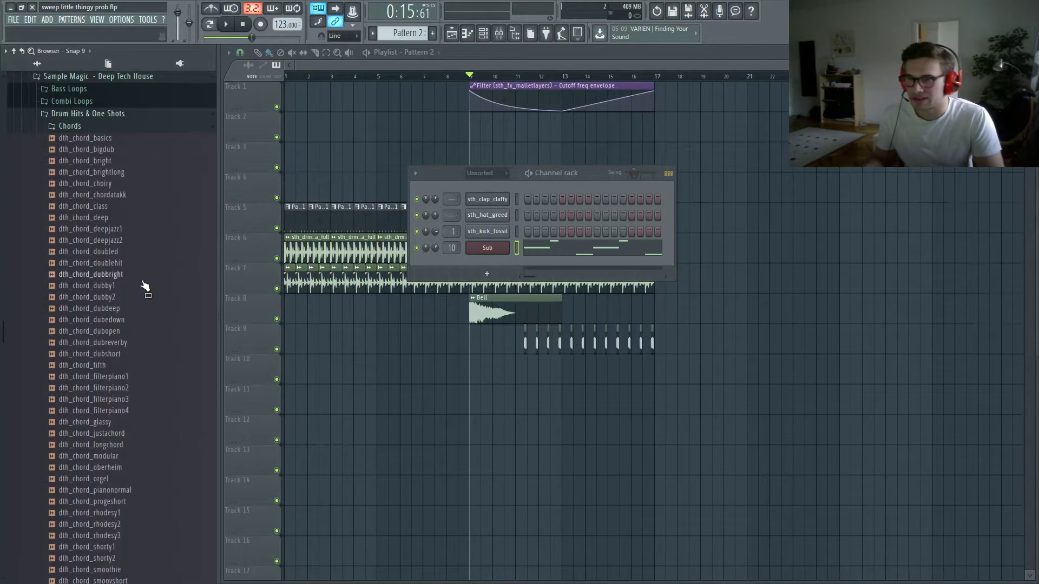
pyautogui.scroll(3, 173, 320)
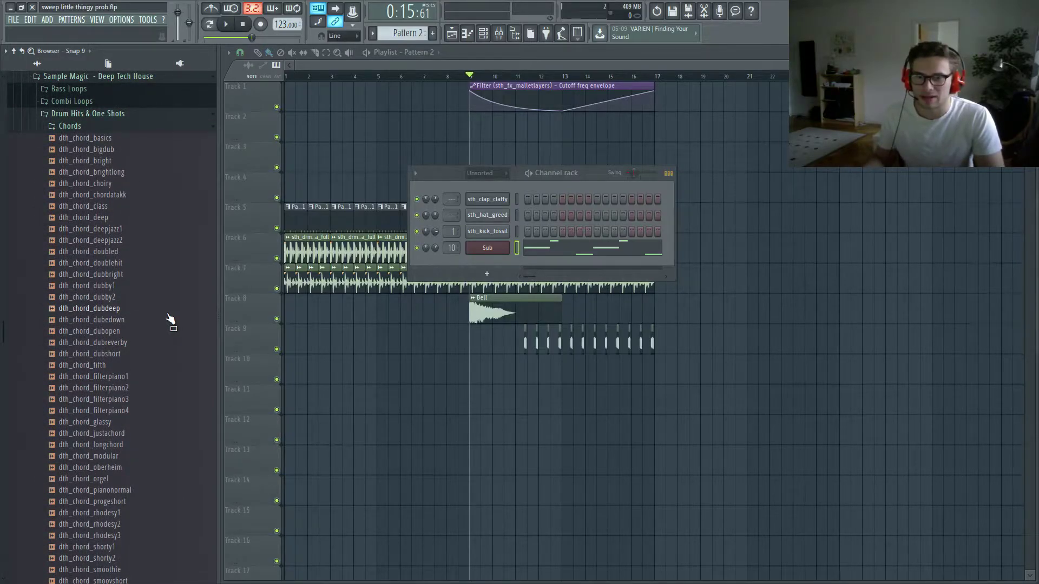
pyautogui.moveTo(592, 184)
pyautogui.mouseDown()
pyautogui.moveTo(682, 238)
pyautogui.moveTo(607, 228)
pyautogui.mouseUp()
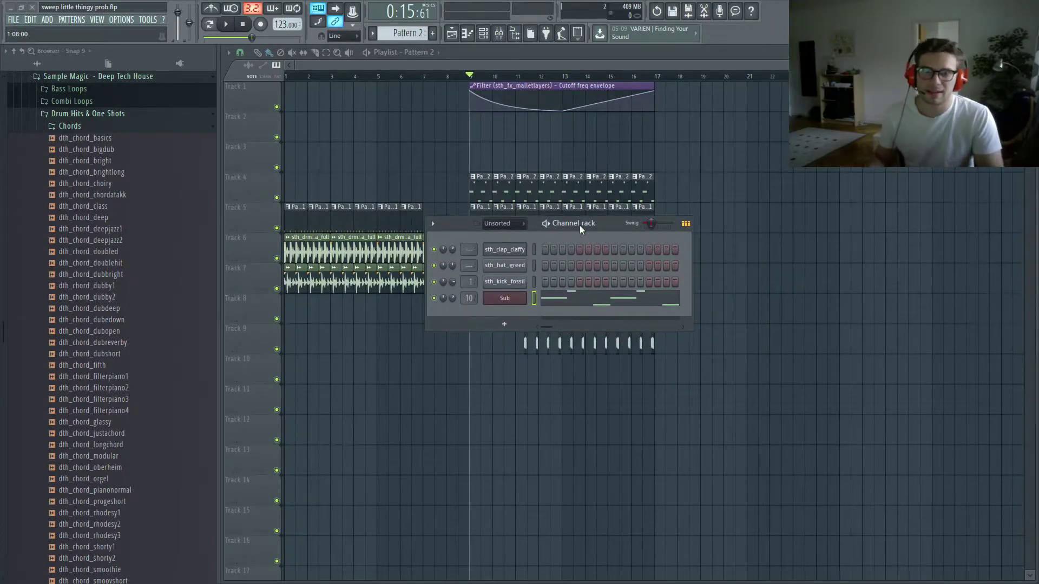
pyautogui.moveTo(622, 223); pyautogui.dragTo(579, 213)
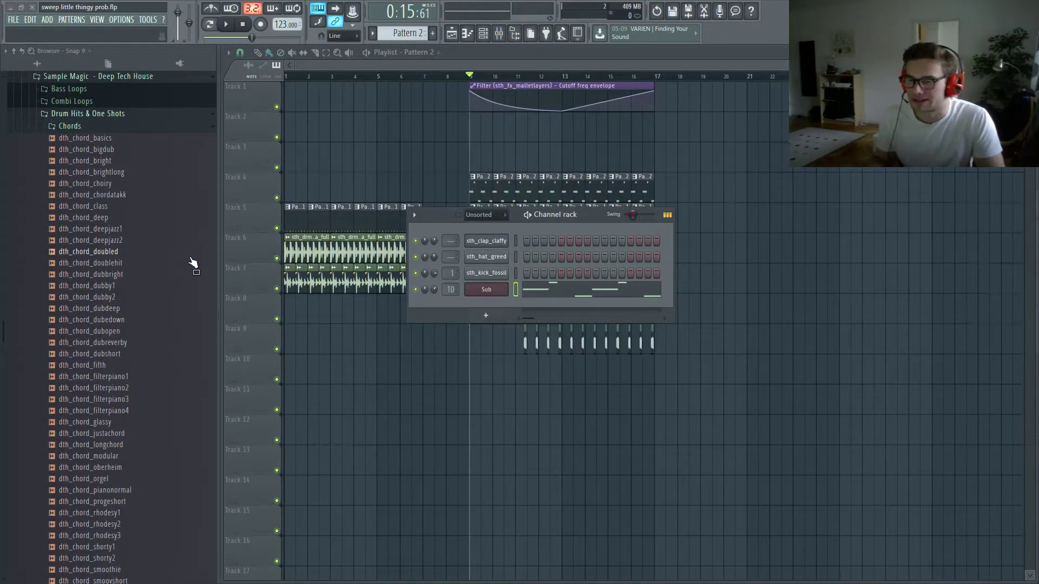
pyautogui.scroll(-5, 192, 264)
pyautogui.scroll(2, 144, 290)
pyautogui.scroll(1, 144, 291)
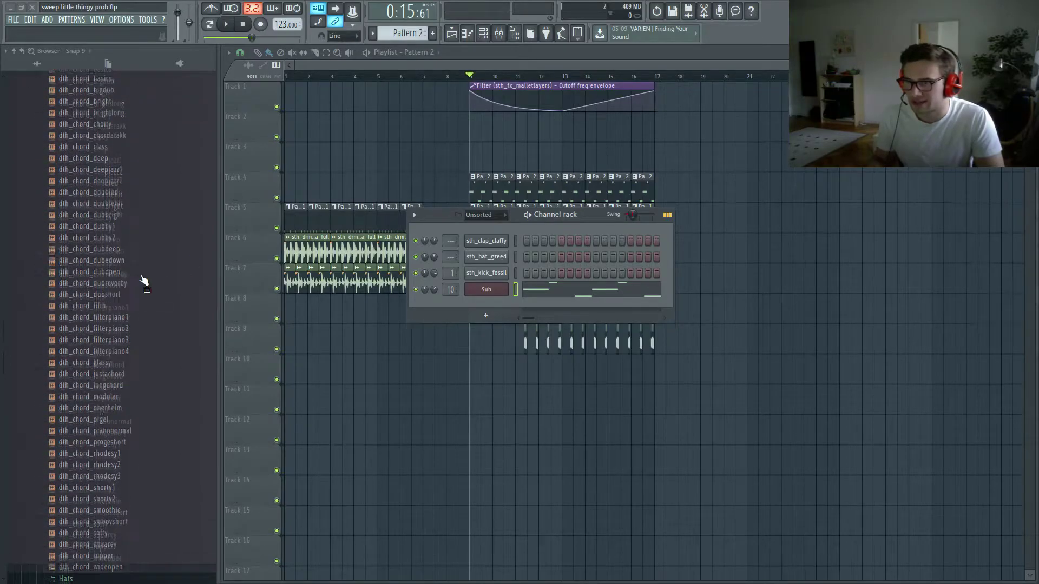
pyautogui.scroll(2, 137, 297)
# - Preview the deepjazz2, dubby2, dubby1 and dubopen chords, then add dth_chord_dubopen as a channel
pyautogui.click(123, 275)
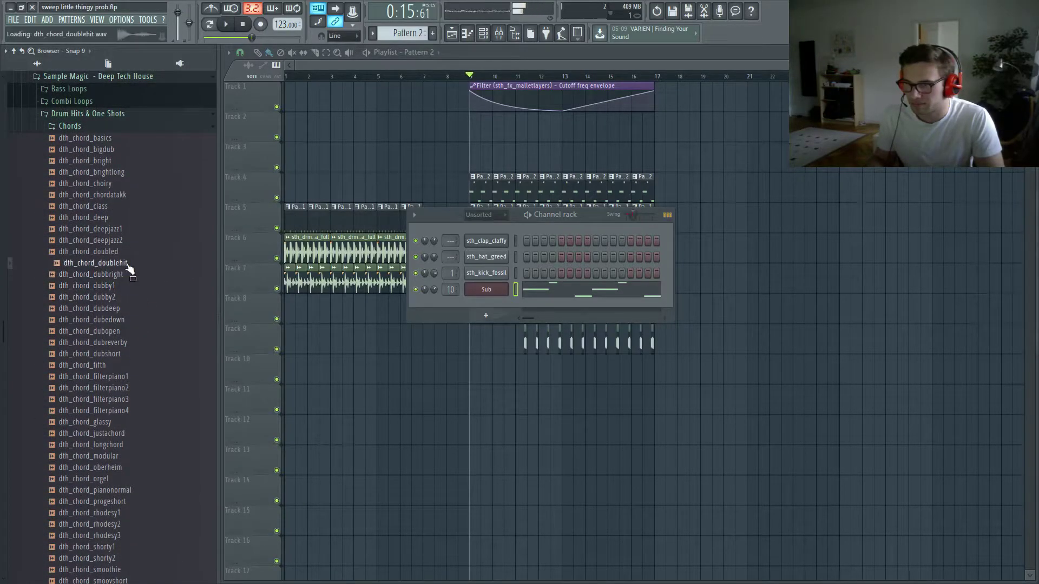
pyautogui.click(125, 252)
pyautogui.click(122, 297)
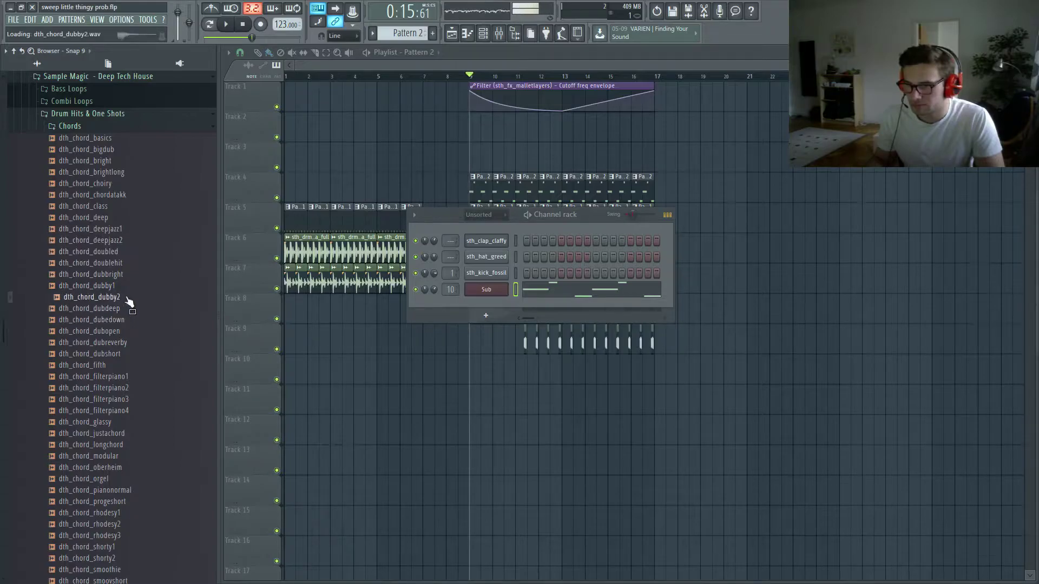
pyautogui.click(119, 299)
pyautogui.press('space')
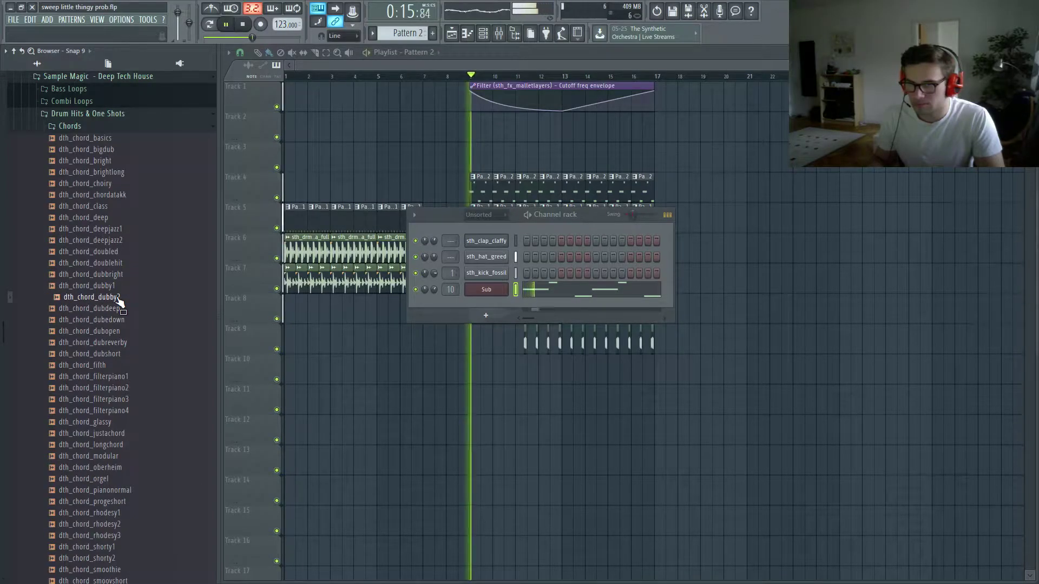
pyautogui.click(121, 287)
pyautogui.click(118, 331)
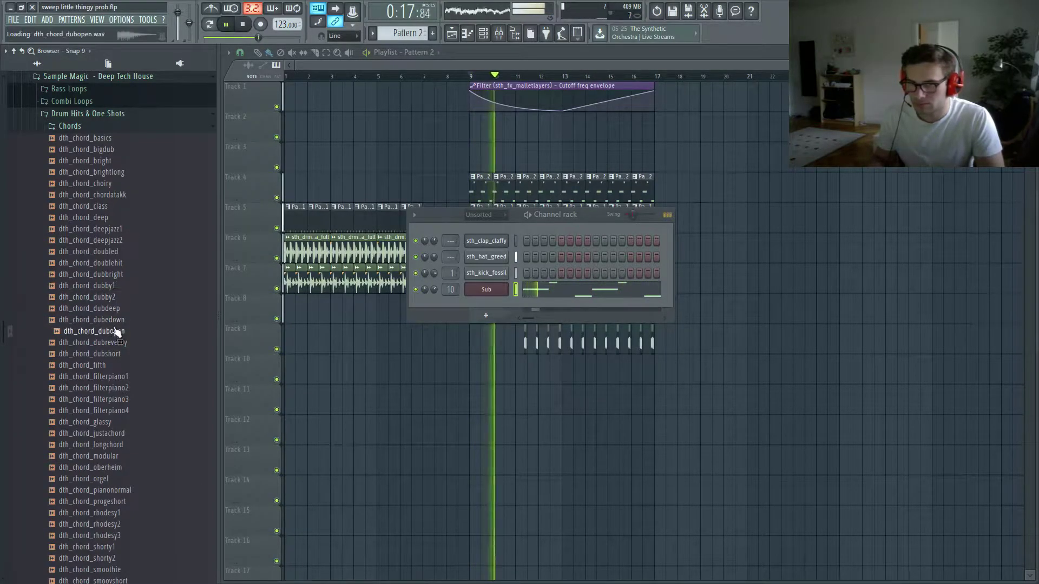
pyautogui.click(122, 333)
pyautogui.press('space')
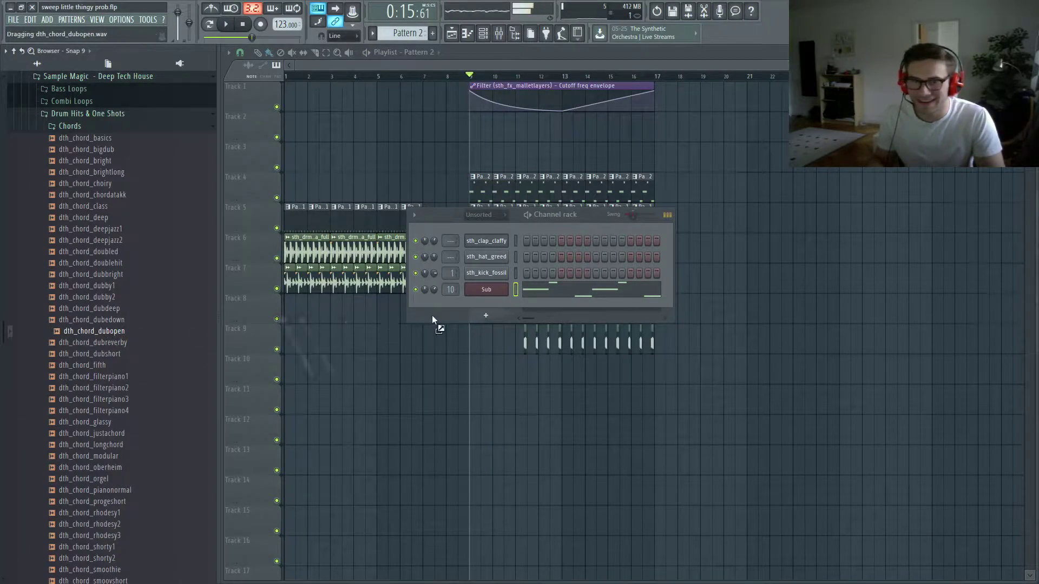
pyautogui.moveTo(431, 315); pyautogui.dragTo(480, 304)
# - Create Pattern 3 with a first-step chord hit and paint it along Track 10 from bar 9
pyautogui.click(430, 33)
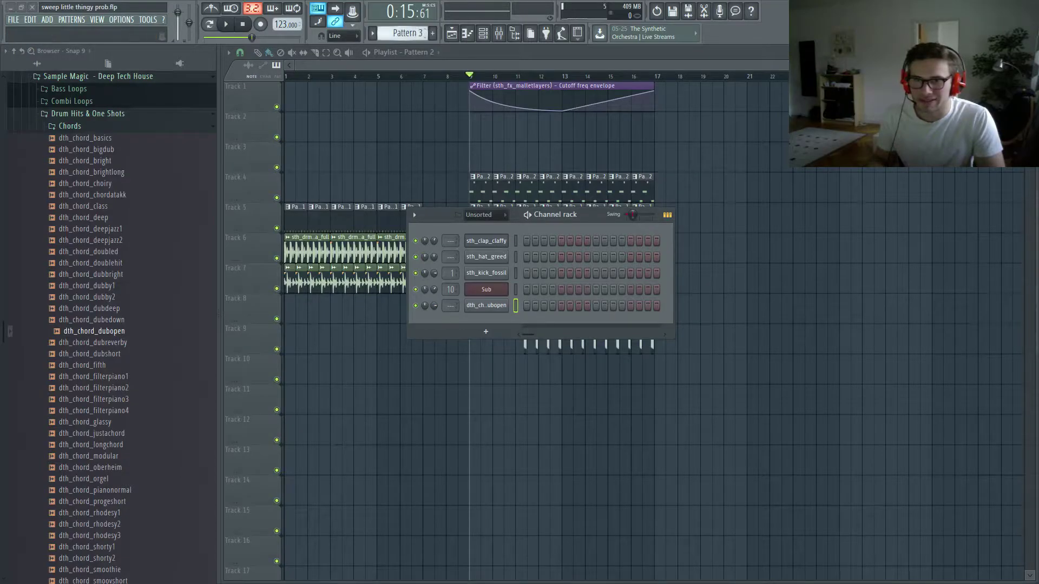
pyautogui.click(527, 307)
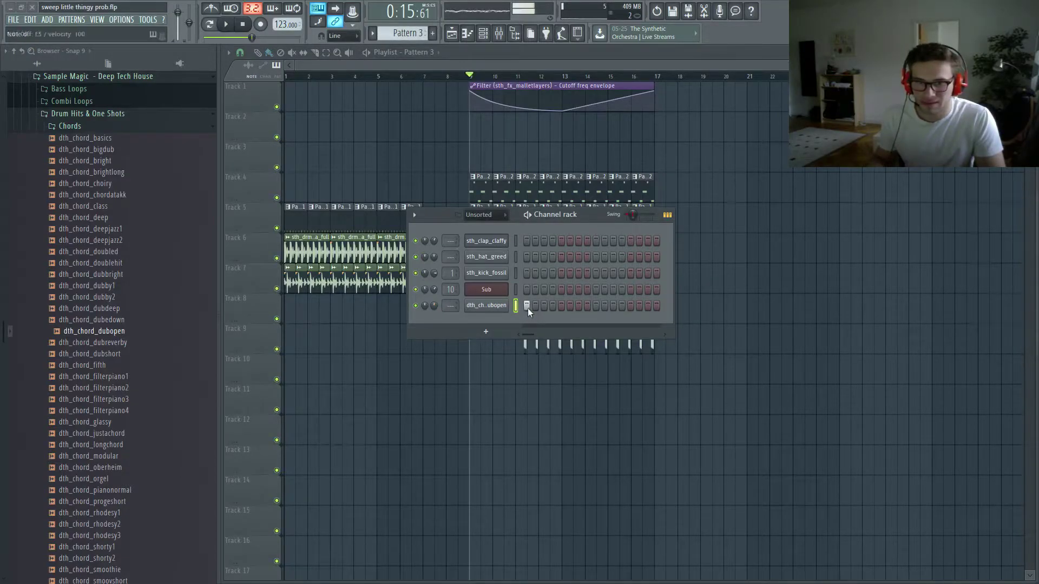
pyautogui.press('F6')
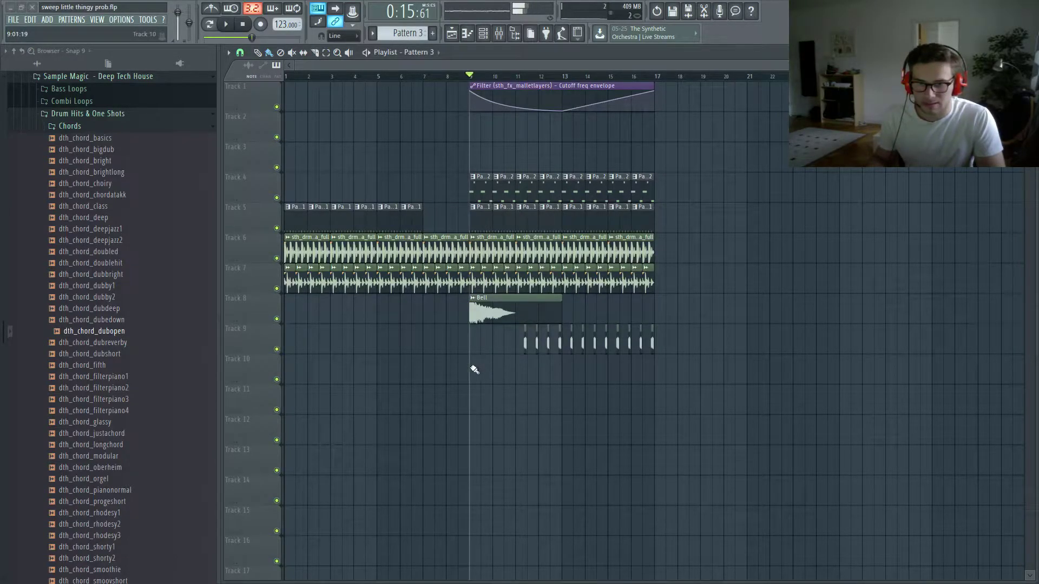
pyautogui.moveTo(474, 369); pyautogui.dragTo(633, 369)
pyautogui.press('space')
# - Replace the dubopen channel with a Fruity Granulizer channel loaded with dth_chord_dubopen
pyautogui.press('F6')
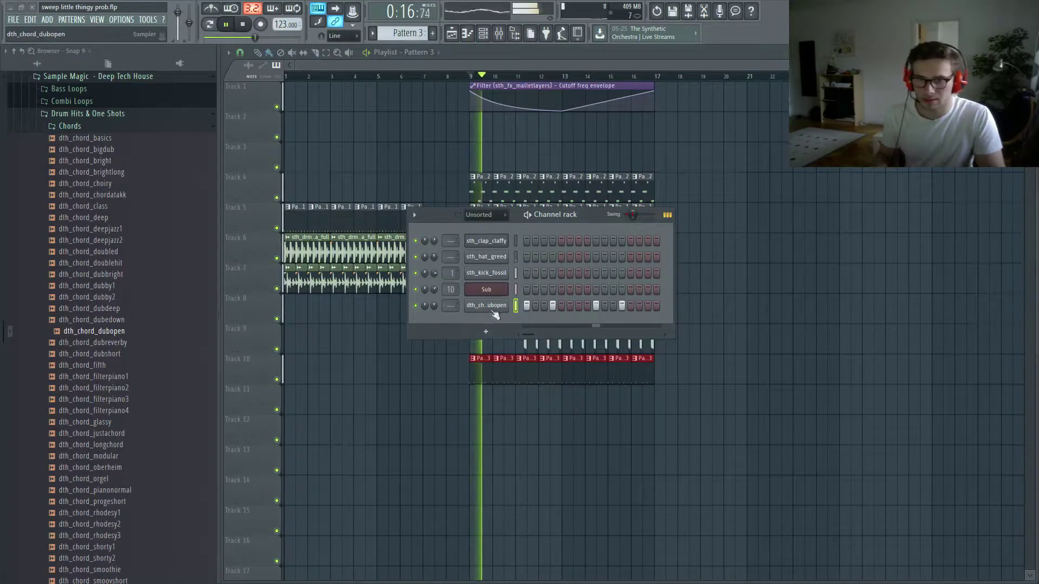
pyautogui.rightClick(487, 305)
pyautogui.click(543, 393)
pyautogui.press('space')
pyautogui.rightClick(123, 331)
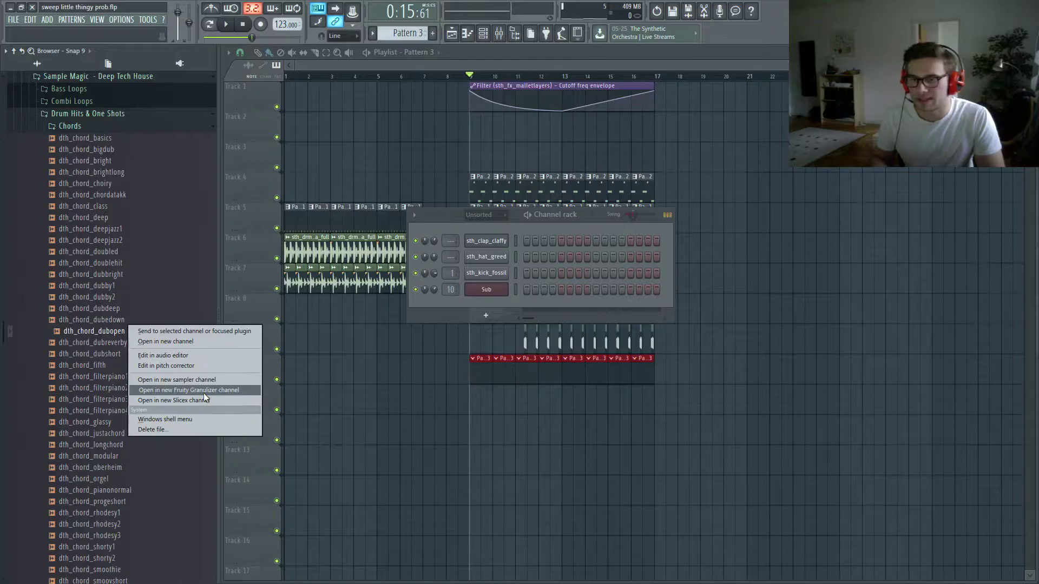
pyautogui.click(205, 391)
pyautogui.moveTo(98, 58); pyautogui.dragTo(417, 225)
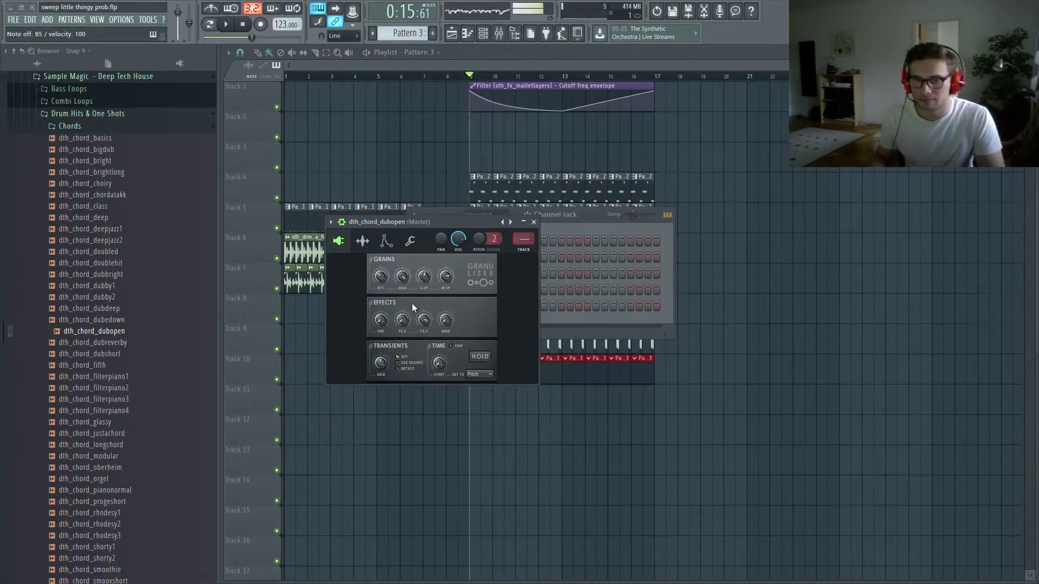
# - Draw four chord notes and transpose them from C5 down to A4
pyautogui.click(591, 317)
pyautogui.rightClick(506, 305)
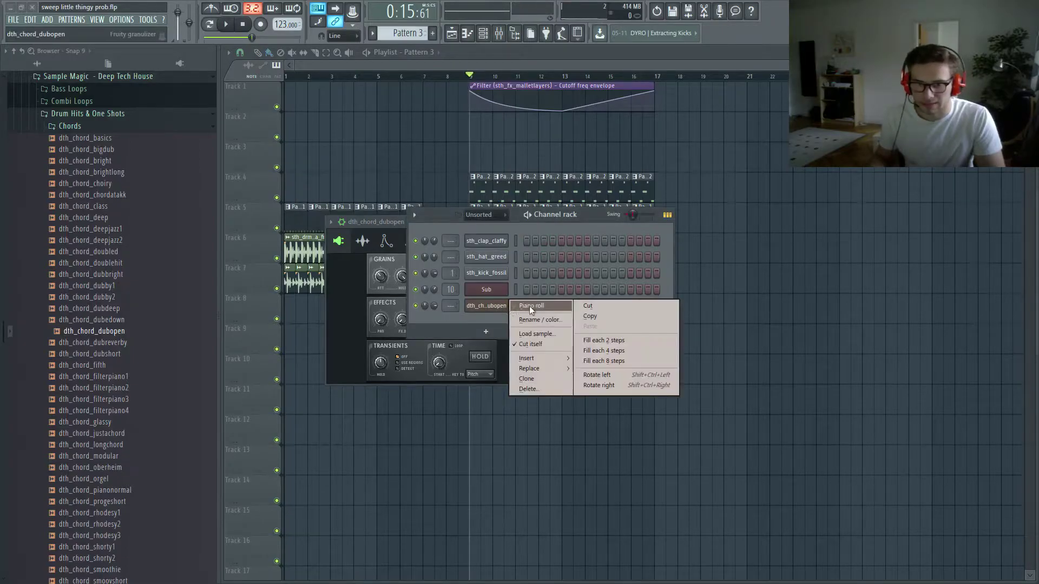
pyautogui.click(529, 306)
pyautogui.press('space')
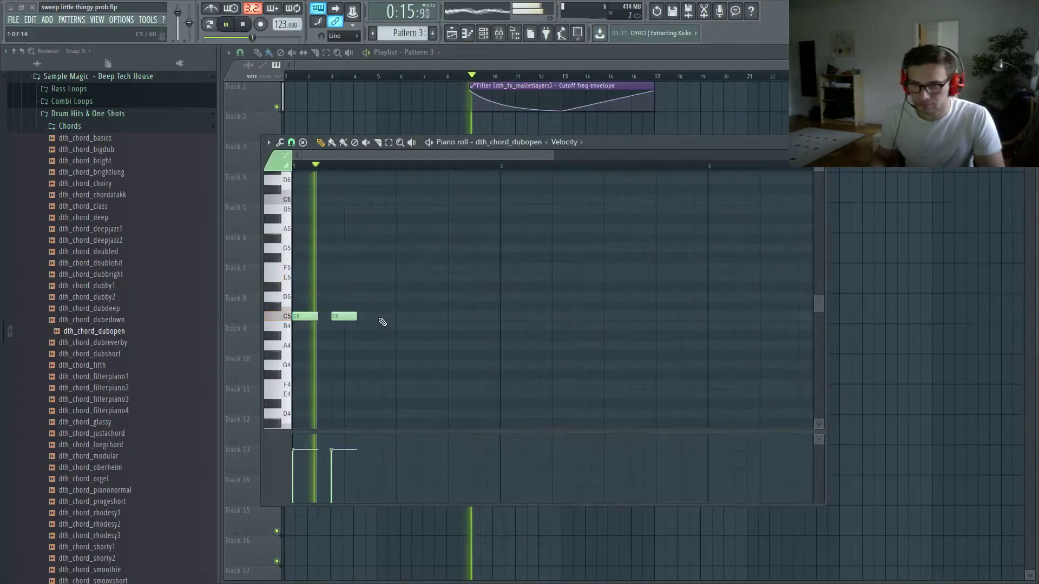
pyautogui.click(399, 316)
pyautogui.click(439, 317)
pyautogui.press('space')
pyautogui.hotkey('ctrl', 'a')
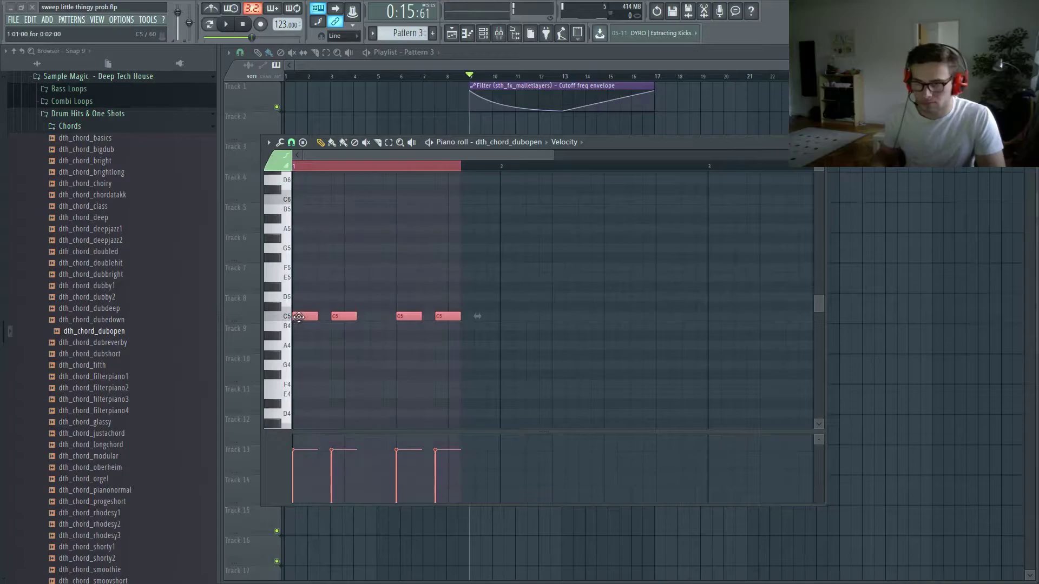
pyautogui.moveTo(295, 317); pyautogui.dragTo(301, 345)
pyautogui.press('space')
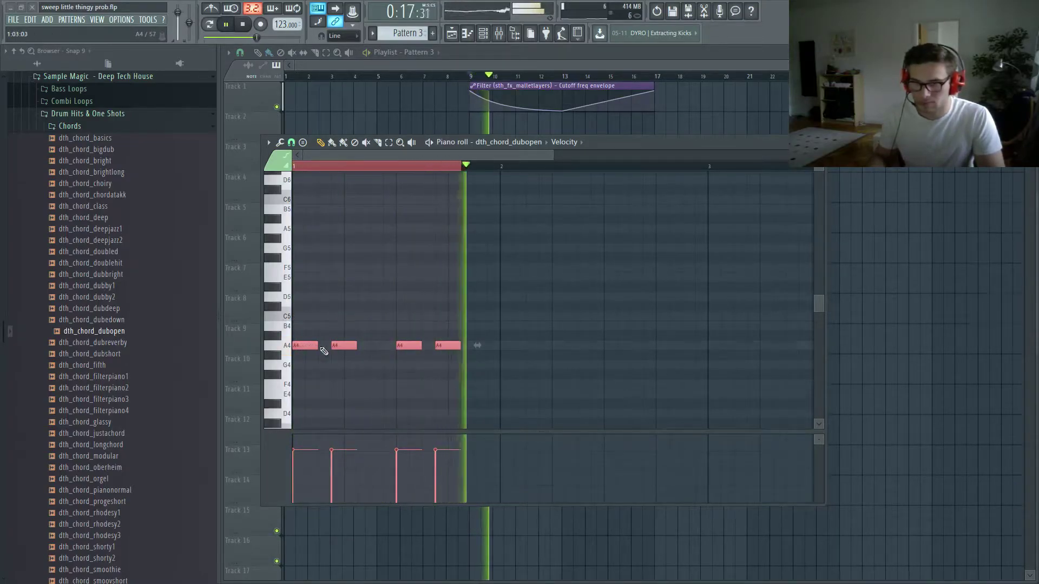
pyautogui.press('space')
# - Lengthen the fourth A4 note and shift all four notes down a semitone
pyautogui.click(347, 361)
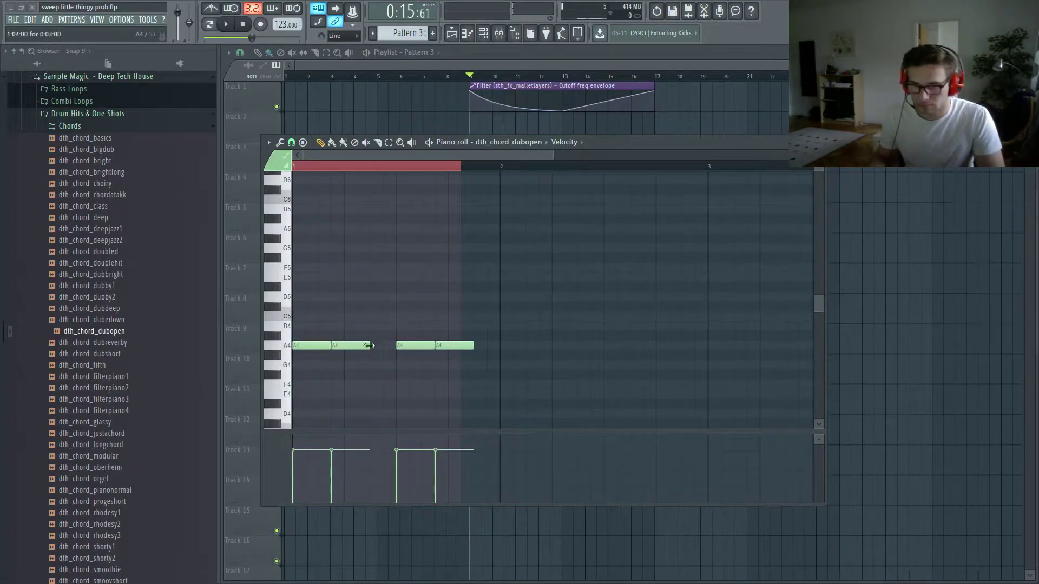
pyautogui.rightClick(440, 346)
pyautogui.click(439, 347)
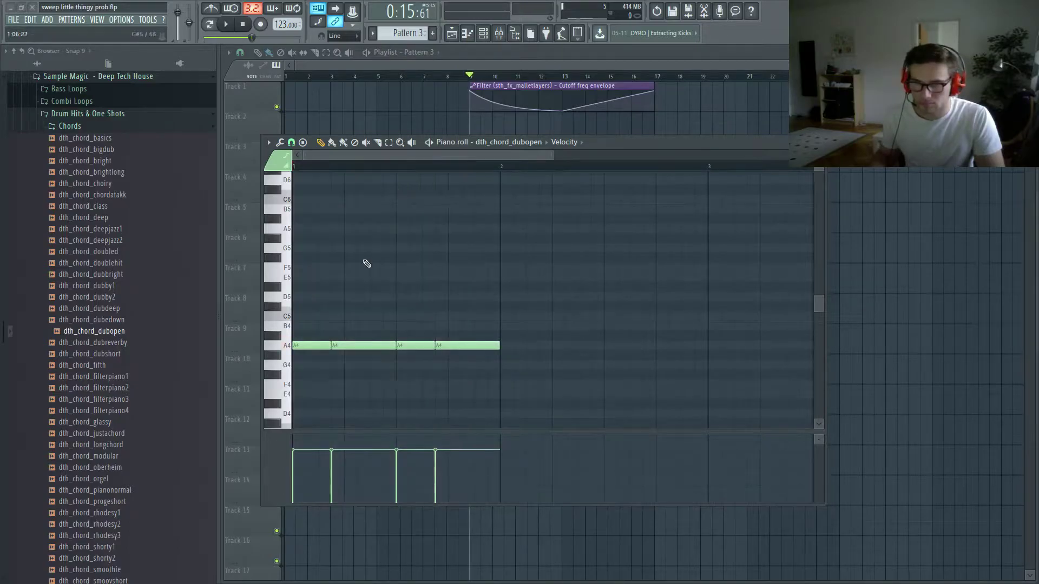
pyautogui.scroll(-2, 365, 263)
pyautogui.hotkey('ctrl', 'a')
pyautogui.moveTo(310, 348)
pyautogui.mouseDown()
pyautogui.moveTo(302, 357)
pyautogui.moveTo(303, 327)
pyautogui.mouseUp()
pyautogui.press('space')
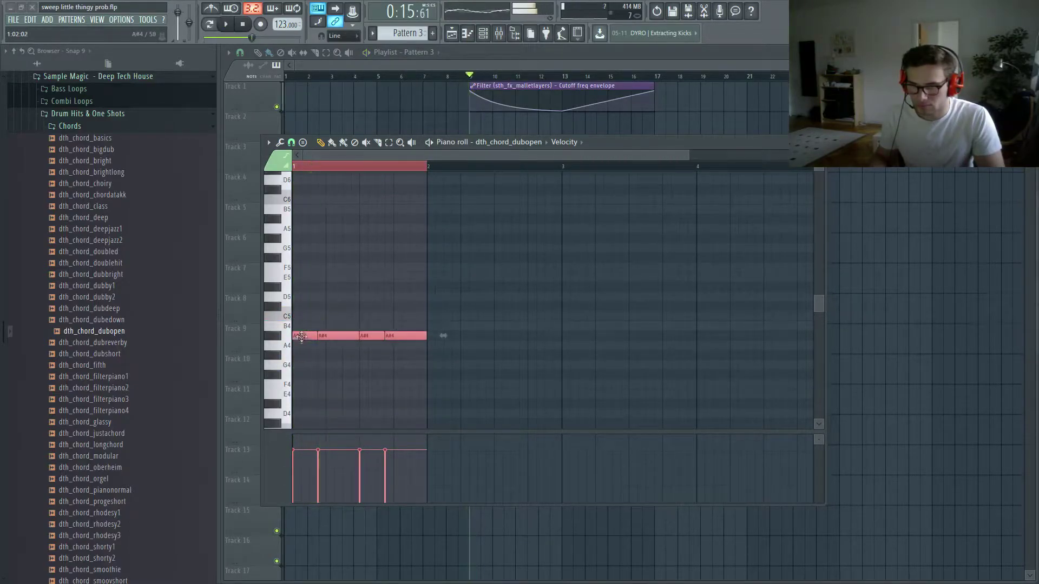
pyautogui.press('F7')
pyautogui.press('F7')
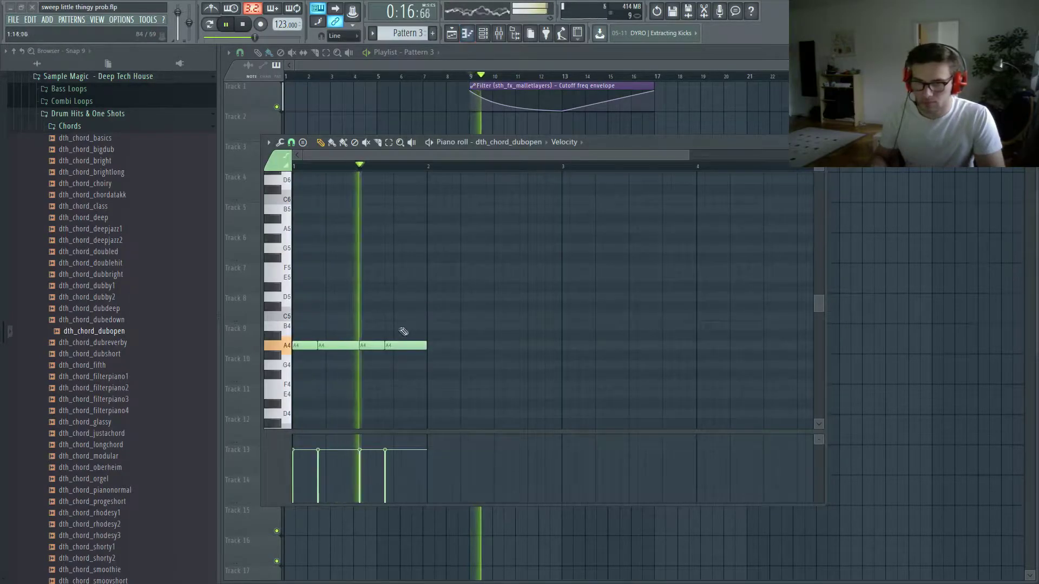
pyautogui.press('F7')
# - Add the Ambience reverb to the dubopen chord's mixer track
pyautogui.press('F9')
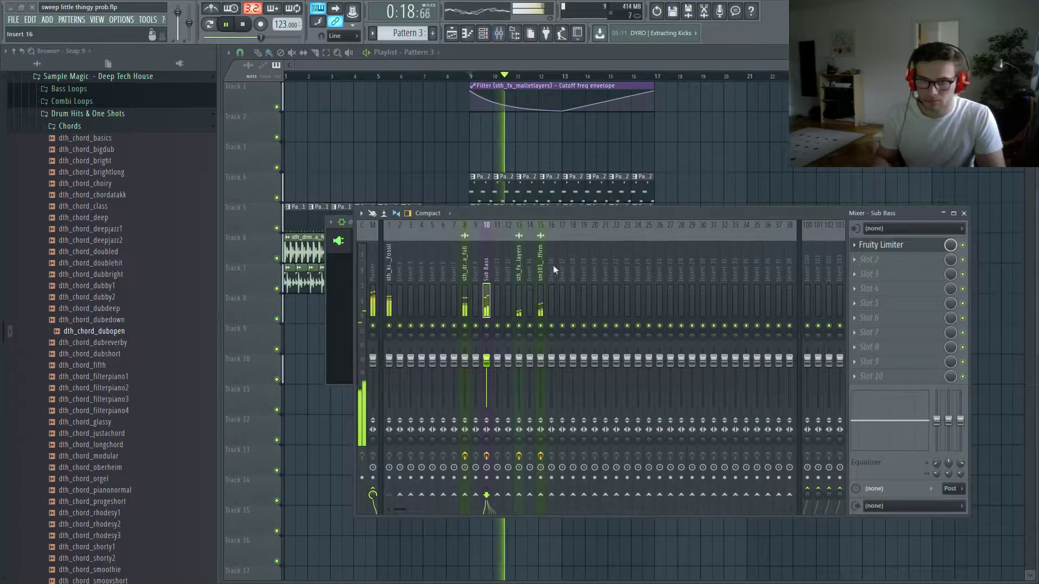
pyautogui.rightClick(553, 264)
pyautogui.press('space')
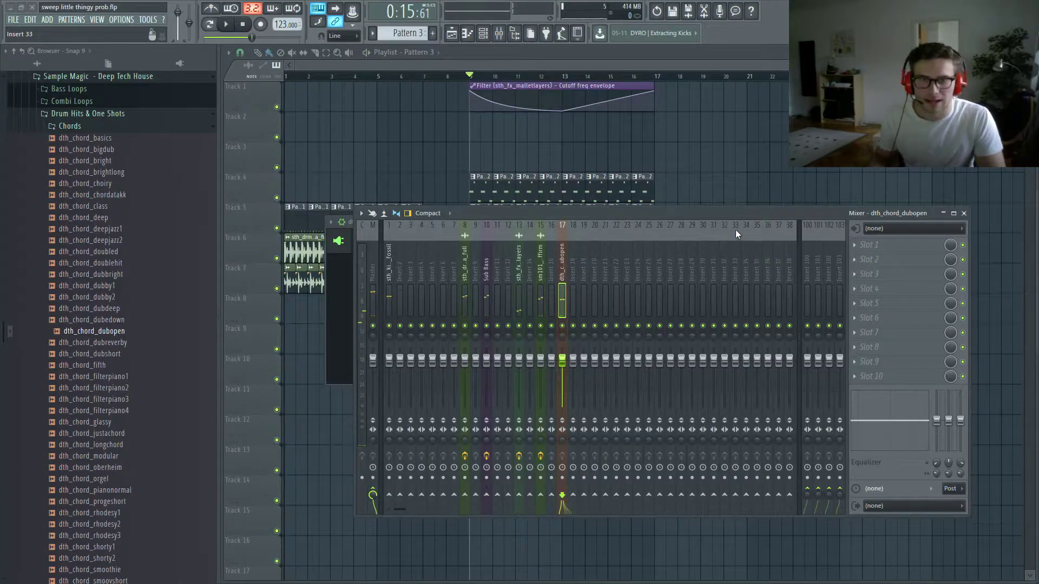
pyautogui.click(879, 248)
pyautogui.click(893, 227)
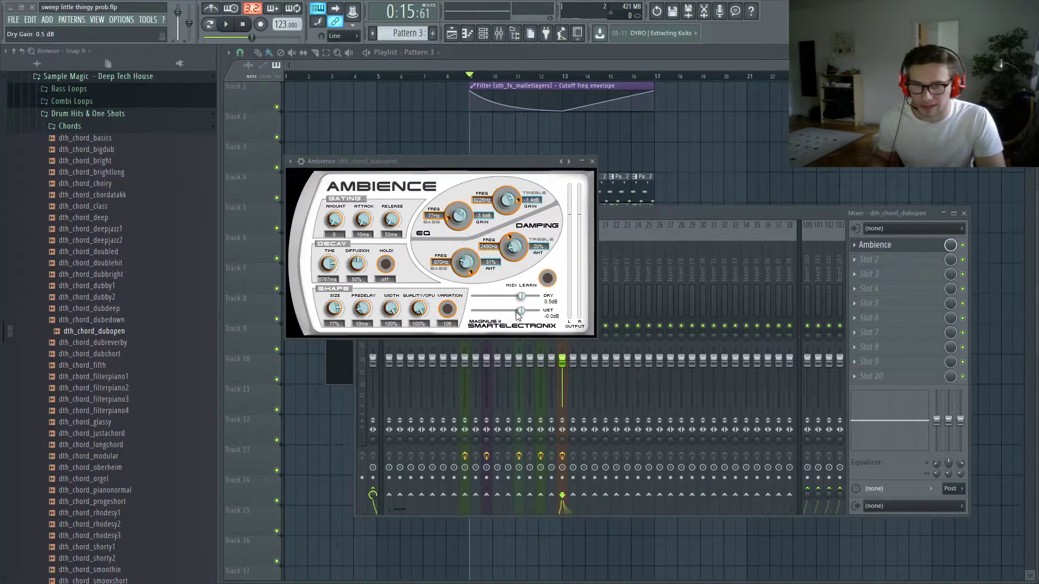
pyautogui.scroll(1, 492, 313)
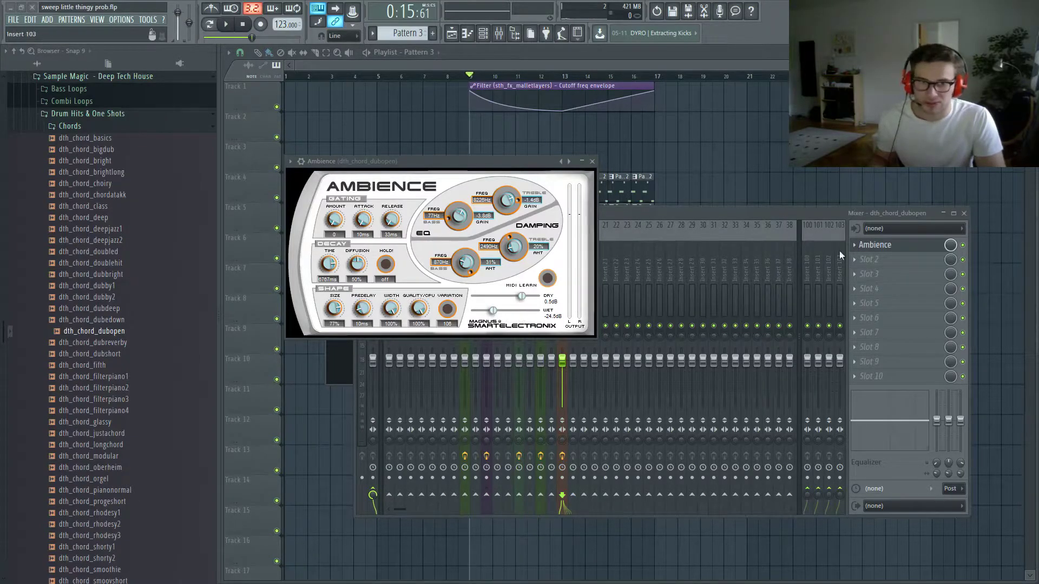
pyautogui.moveTo(719, 215); pyautogui.dragTo(693, 207)
pyautogui.press('F12')
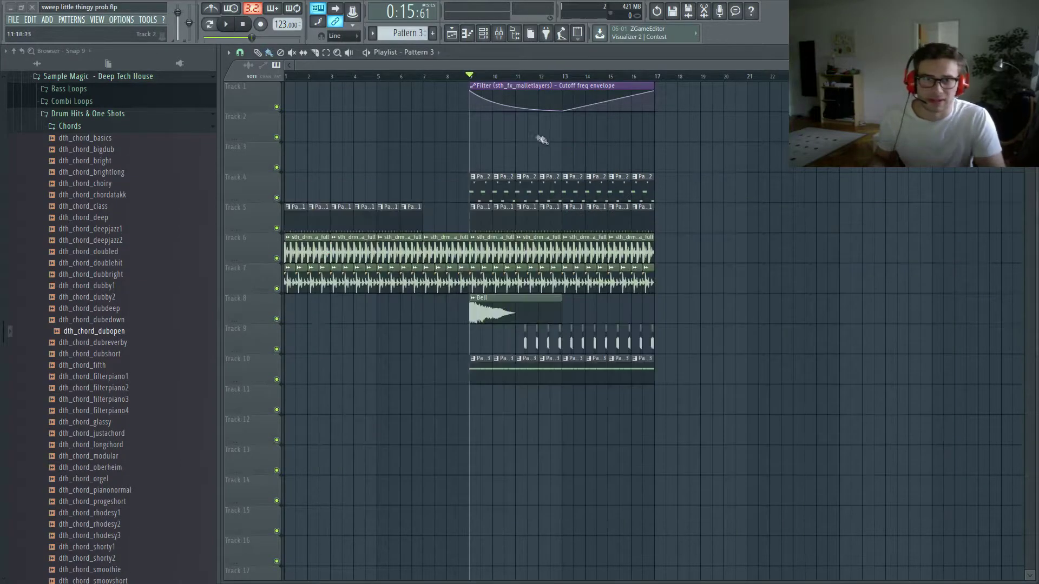
# - Load Fruity Parametric EQ 2 into slot 2, dropping band 2 and raising band 7
pyautogui.press('F9')
pyautogui.press('space')
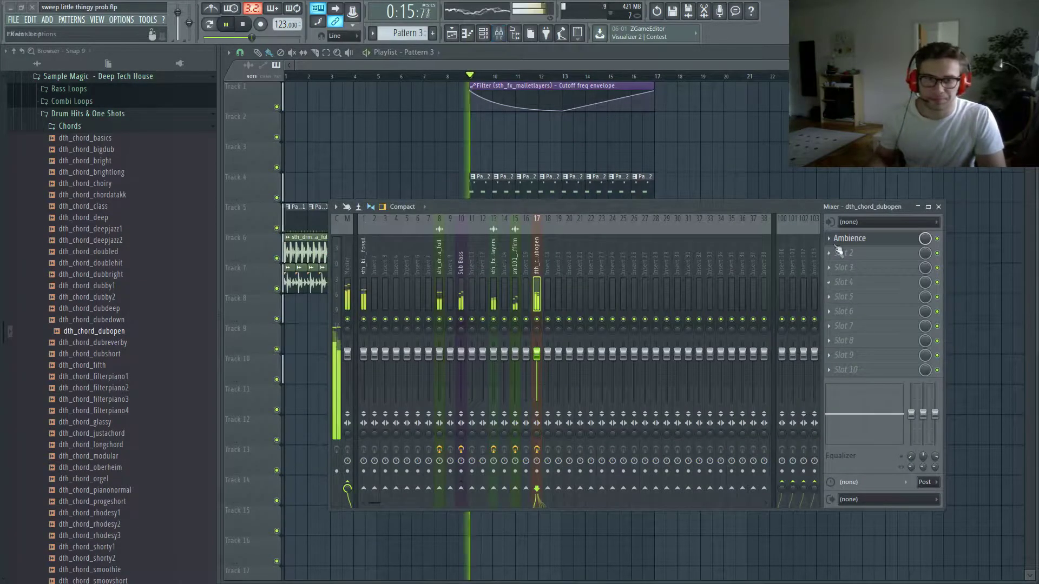
pyautogui.click(842, 248)
pyautogui.click(897, 439)
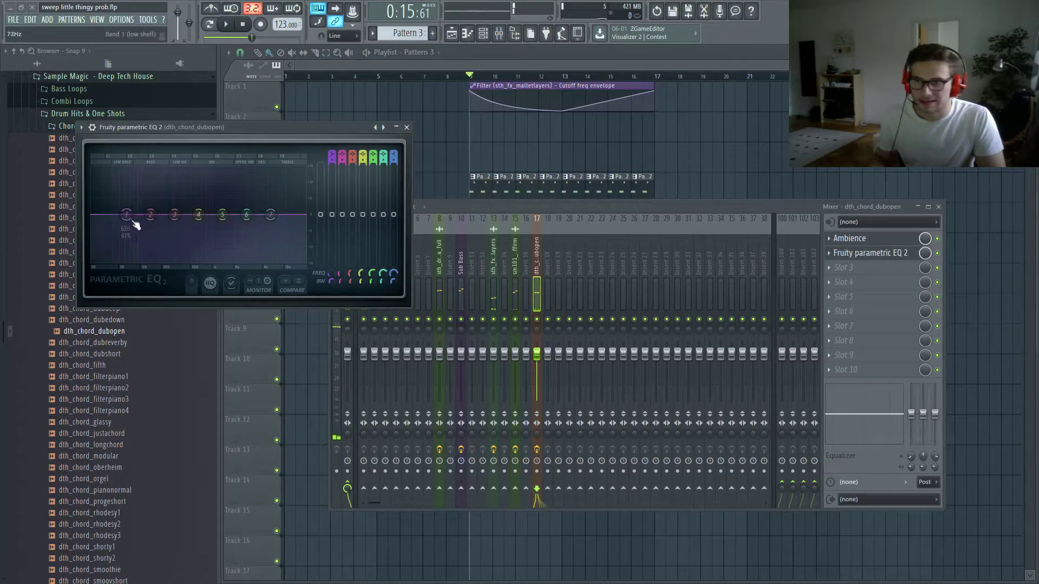
pyautogui.moveTo(133, 225); pyautogui.dragTo(170, 204)
pyautogui.moveTo(200, 126); pyautogui.dragTo(452, 139)
pyautogui.moveTo(395, 228)
pyautogui.mouseDown()
pyautogui.moveTo(401, 246)
pyautogui.moveTo(383, 263)
pyautogui.mouseUp()
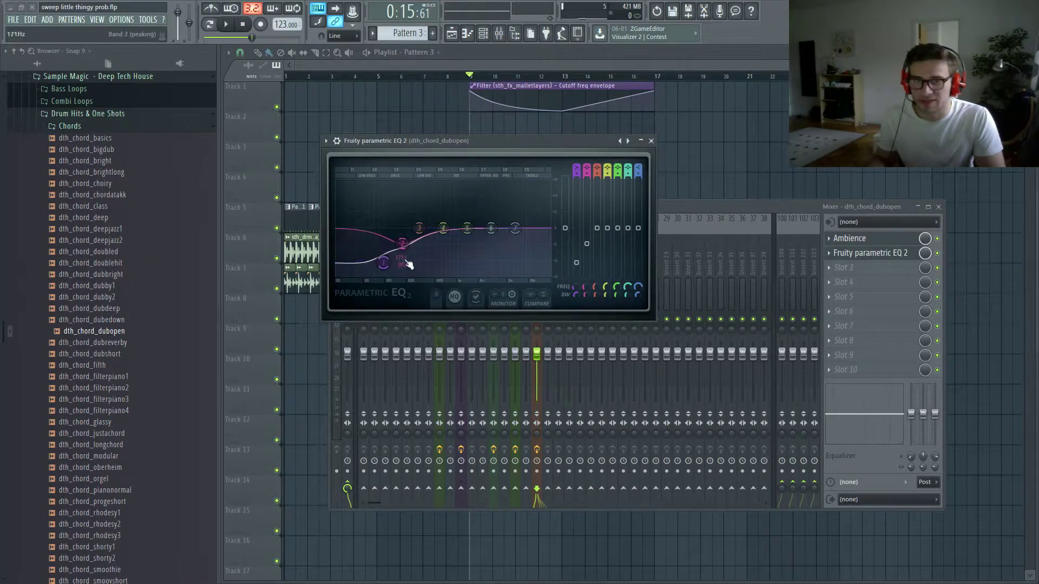
pyautogui.moveTo(515, 228); pyautogui.dragTo(515, 223)
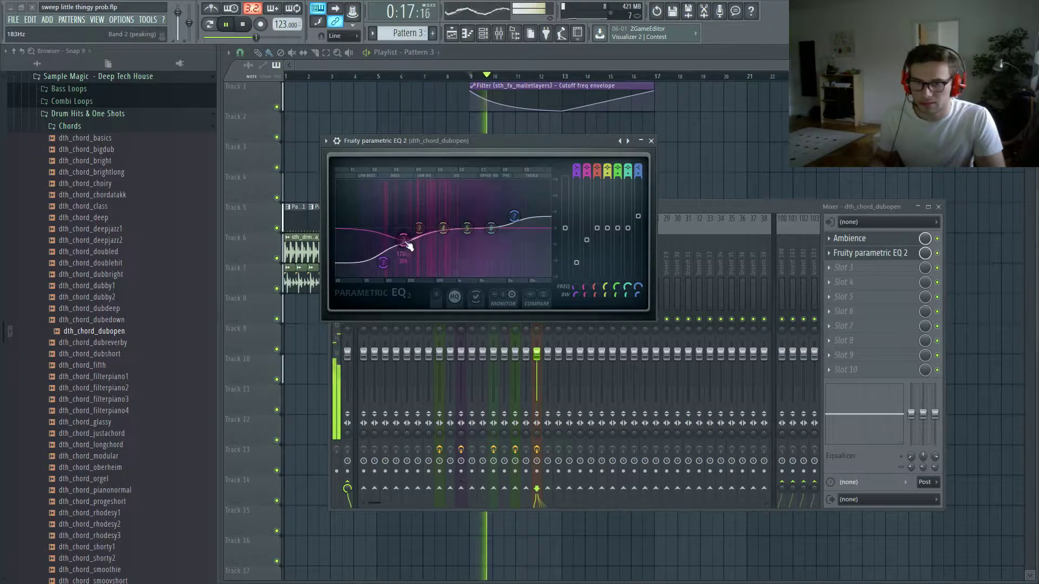
pyautogui.click(729, 145)
# - Audition browser chord samples on the chord channel, loading filterpiano4 and playing it
pyautogui.press('F6')
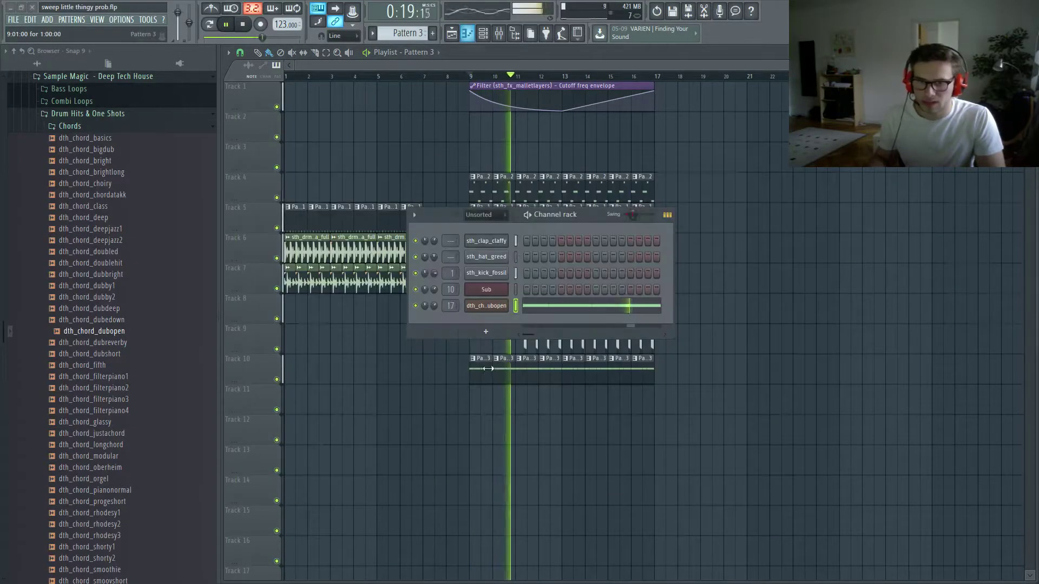
pyautogui.press('space')
pyautogui.click(476, 311)
pyautogui.scroll(-4, 133, 336)
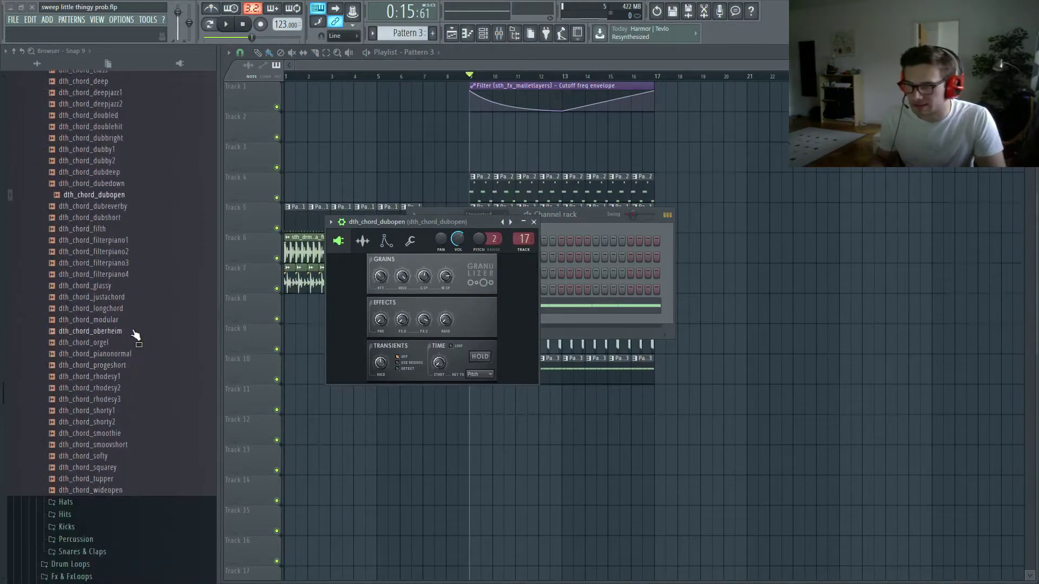
pyautogui.click(127, 320)
pyautogui.click(128, 298)
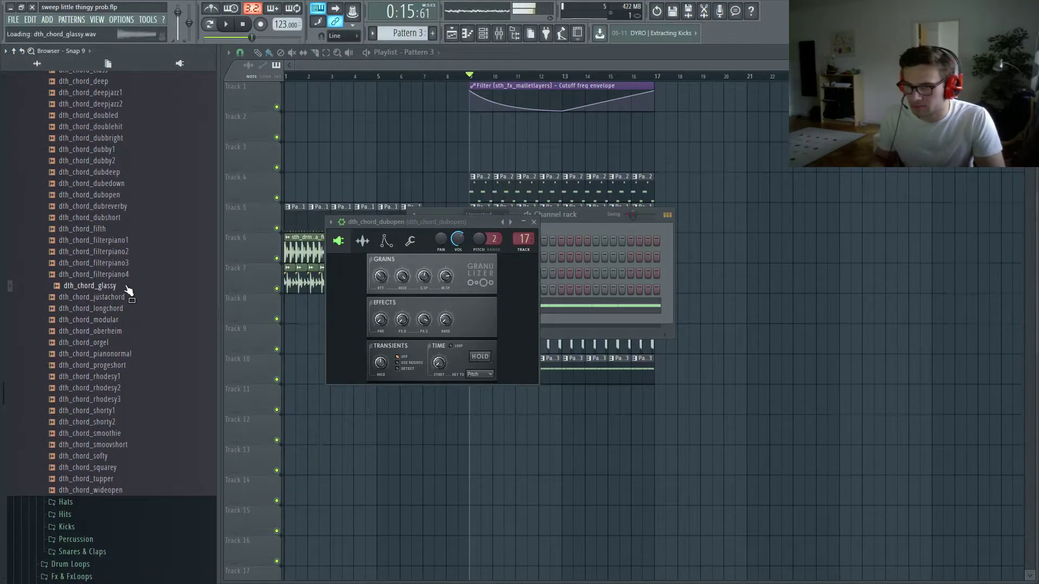
pyautogui.click(128, 275)
pyautogui.click(130, 388)
pyautogui.click(136, 275)
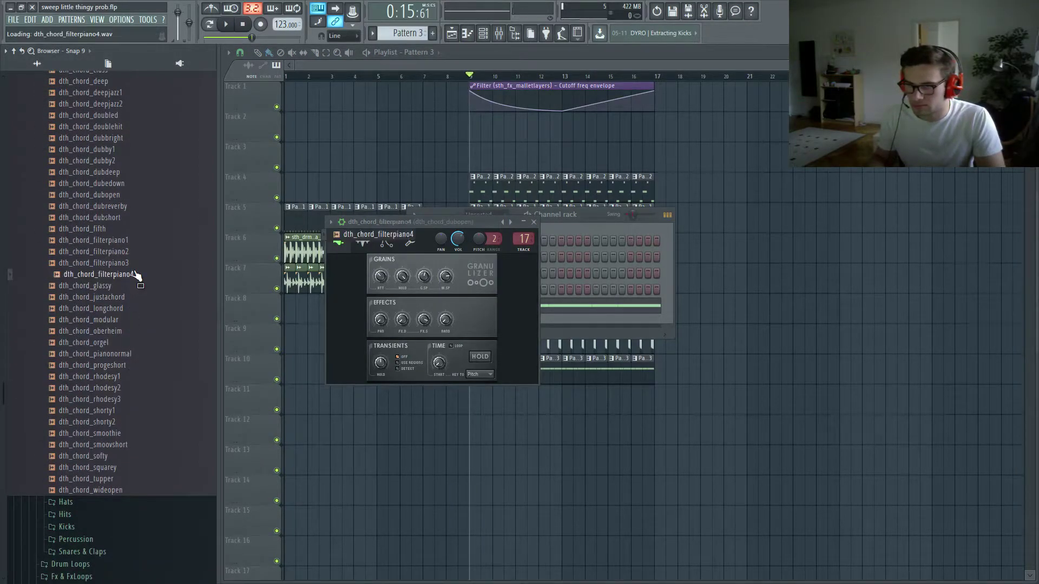
pyautogui.press('space')
# - With the chord notes shown, try doubled and deepjazz samples, settling on dth_chord_chordatakk
pyautogui.click(581, 310)
pyautogui.hotkey('ctrl', 'a')
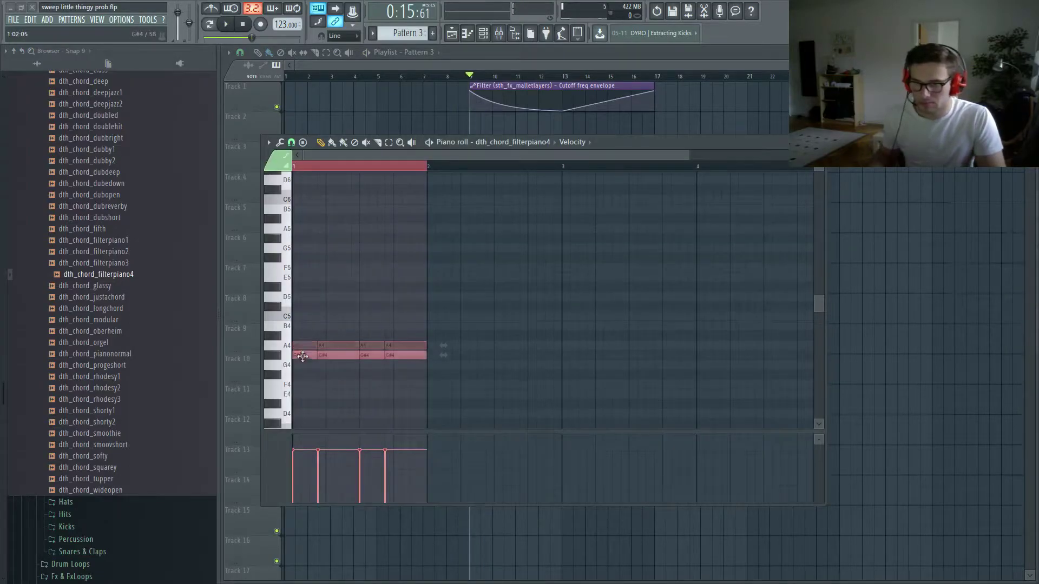
pyautogui.click(89, 115)
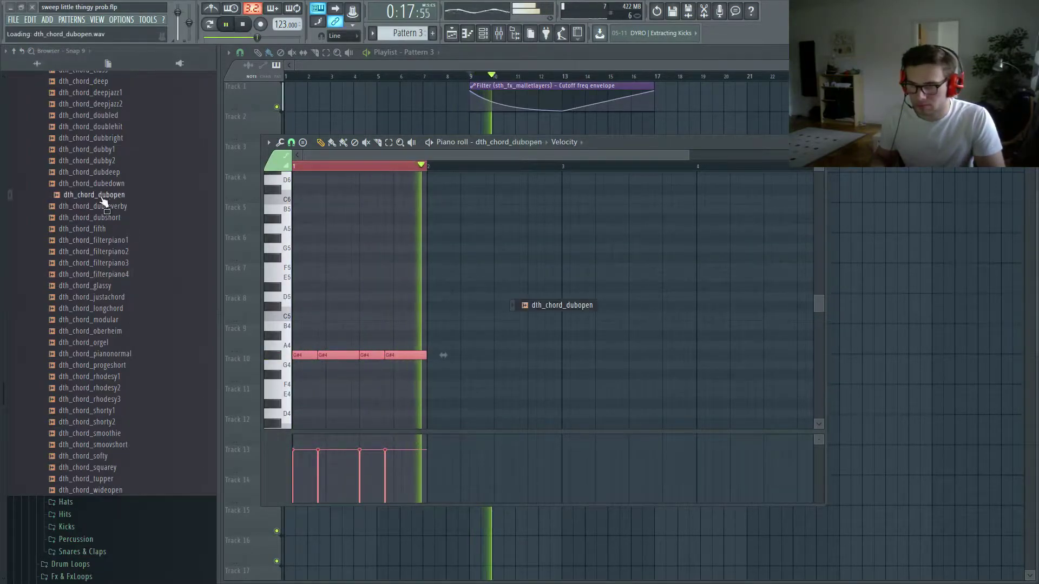
pyautogui.click(122, 241)
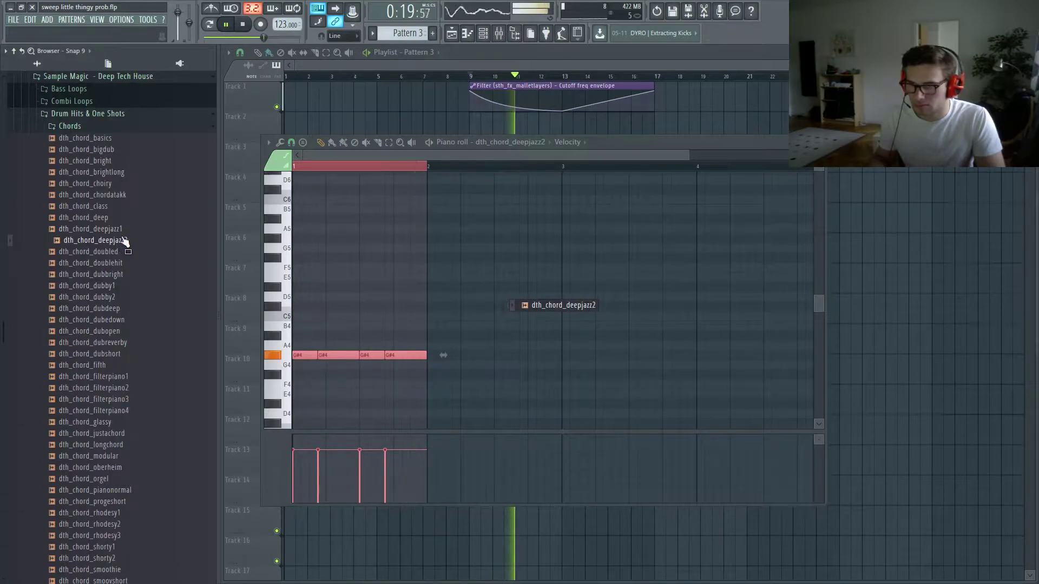
pyautogui.click(119, 218)
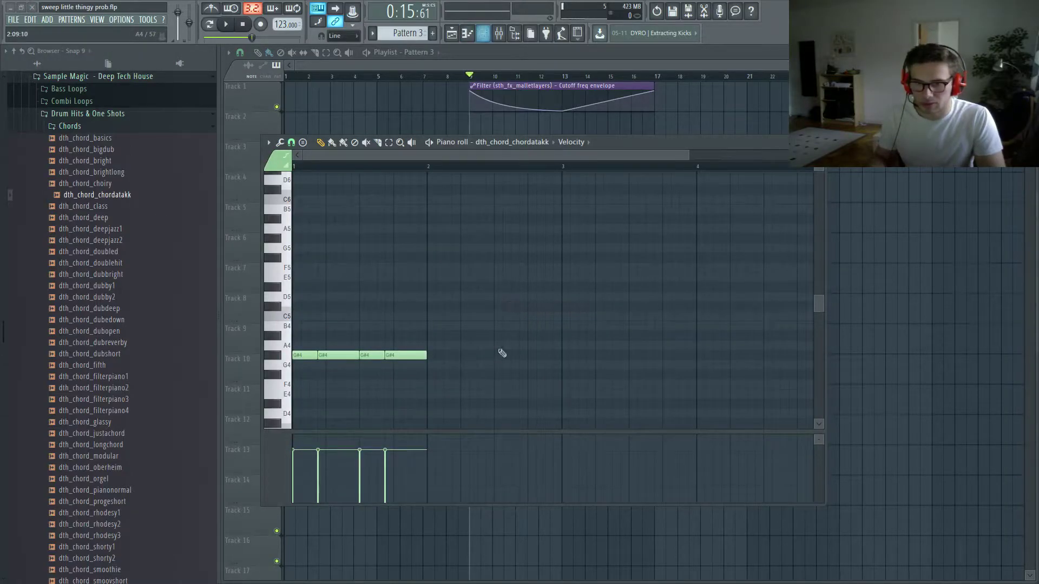
# - Tick Reverse in the chordatakk channel's sample settings and play it back
pyautogui.press('F6')
pyautogui.click(491, 315)
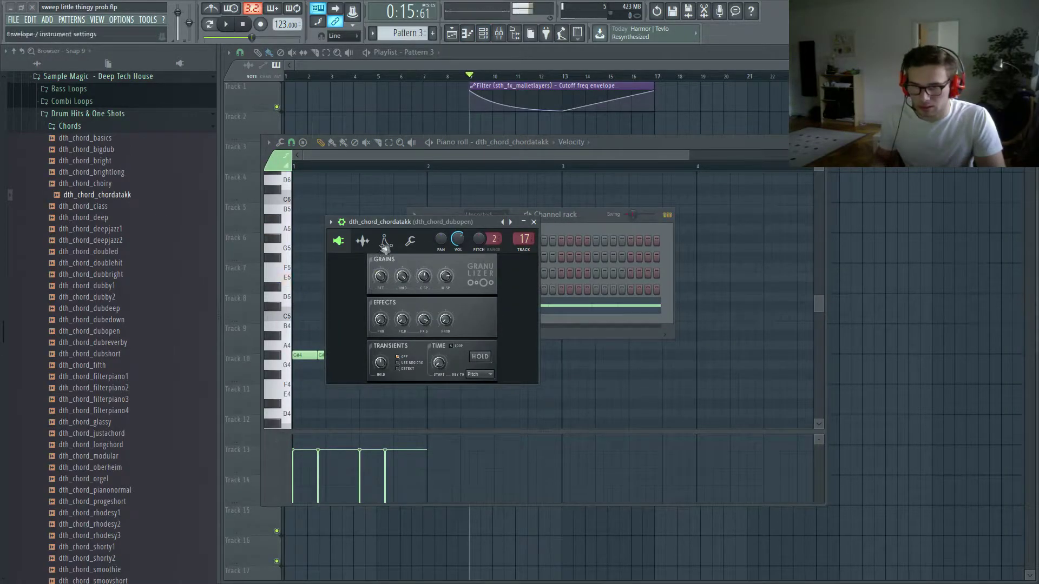
pyautogui.click(410, 241)
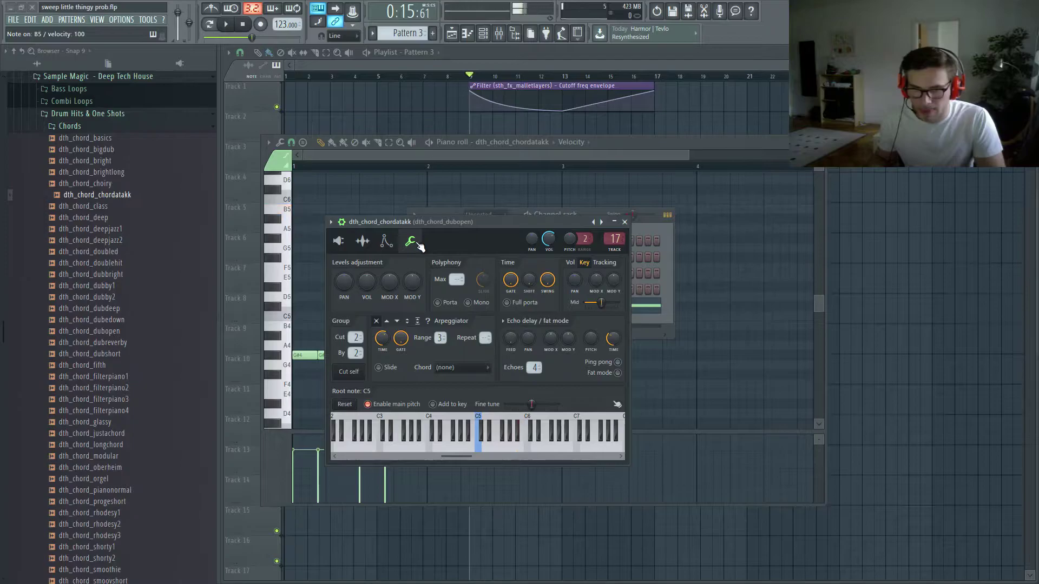
pyautogui.click(386, 241)
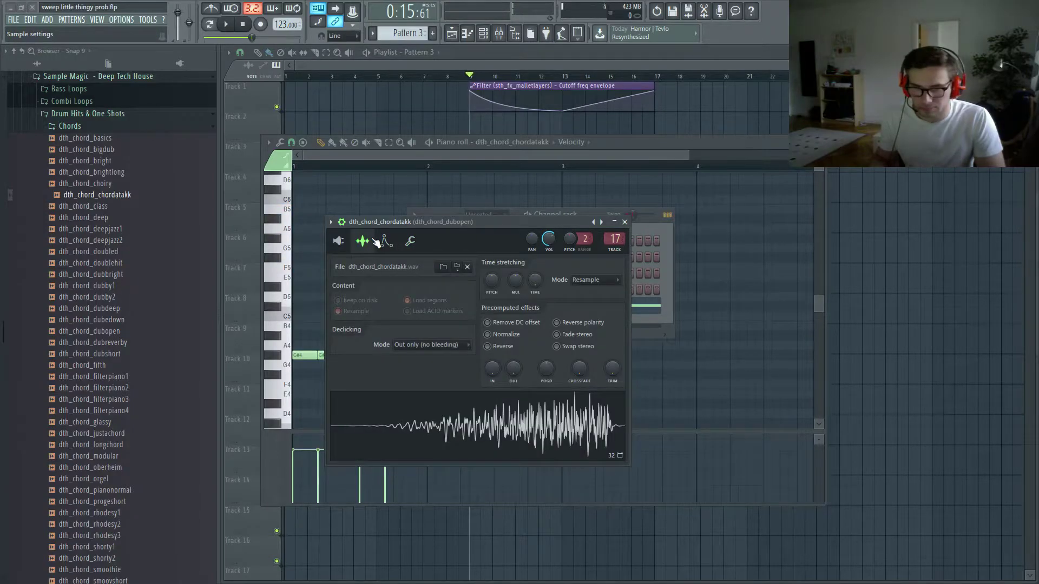
pyautogui.click(488, 347)
pyautogui.press('space')
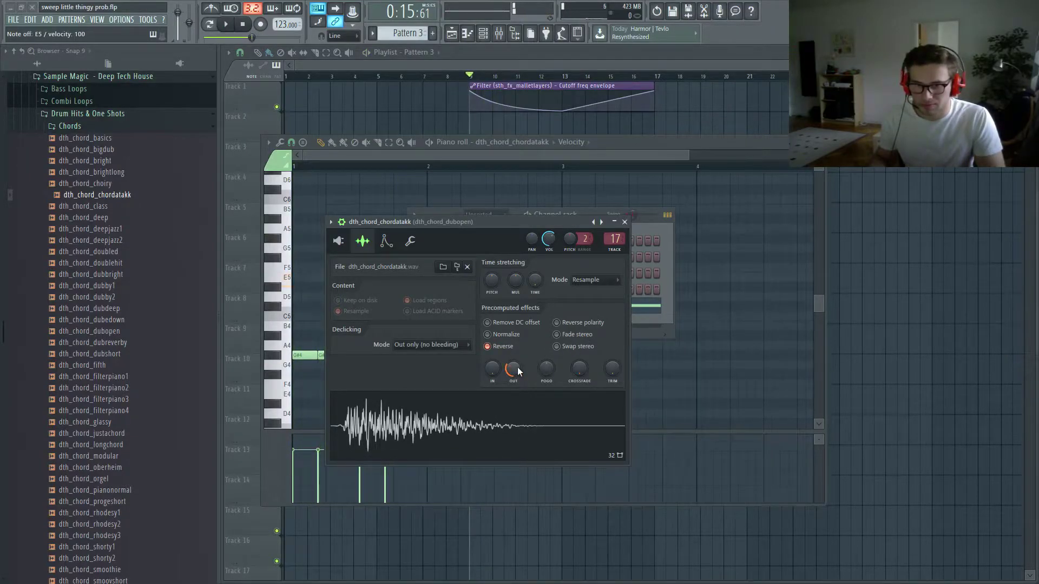
# - Select all the chord notes and raise them from G#4 to C5
pyautogui.click(371, 383)
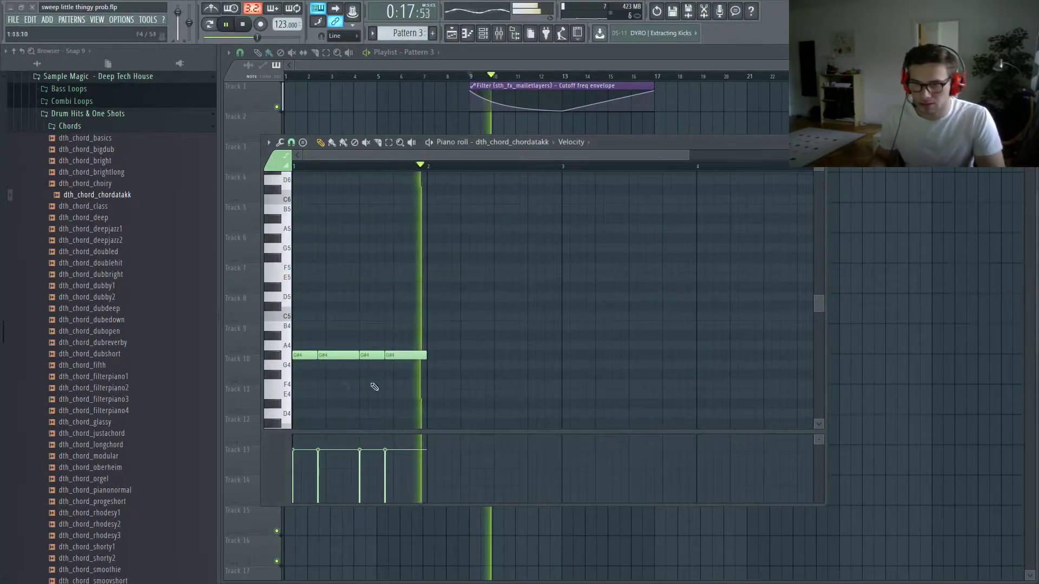
pyautogui.hotkey('ctrl', 'a')
pyautogui.press('space')
pyautogui.moveTo(306, 358); pyautogui.dragTo(302, 316)
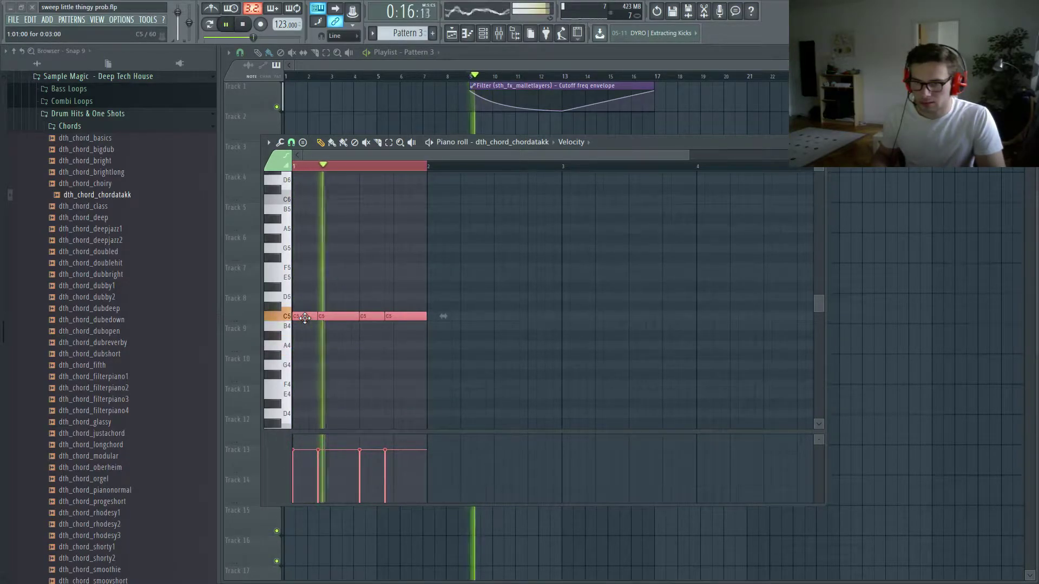
pyautogui.press('F6')
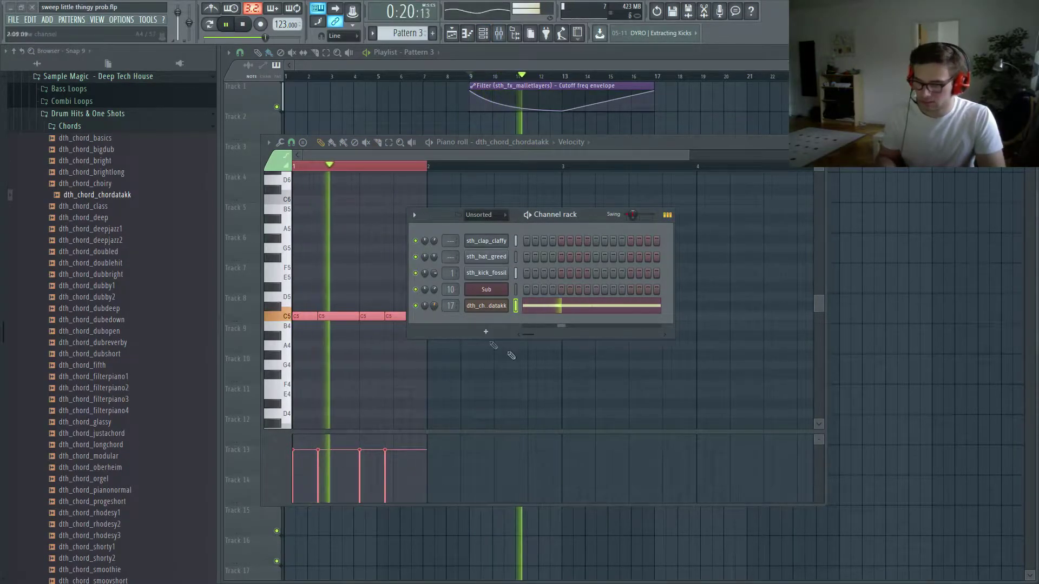
# - Clone the chordatakk channel to create a chordatakk #2 copy
pyautogui.press('F9')
pyautogui.press('F6')
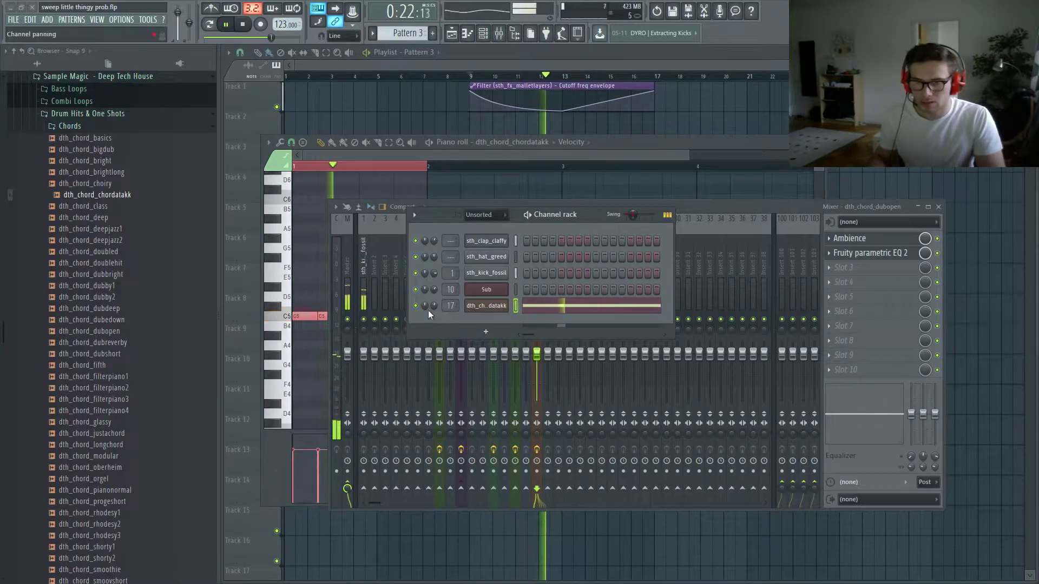
pyautogui.rightClick(332, 366)
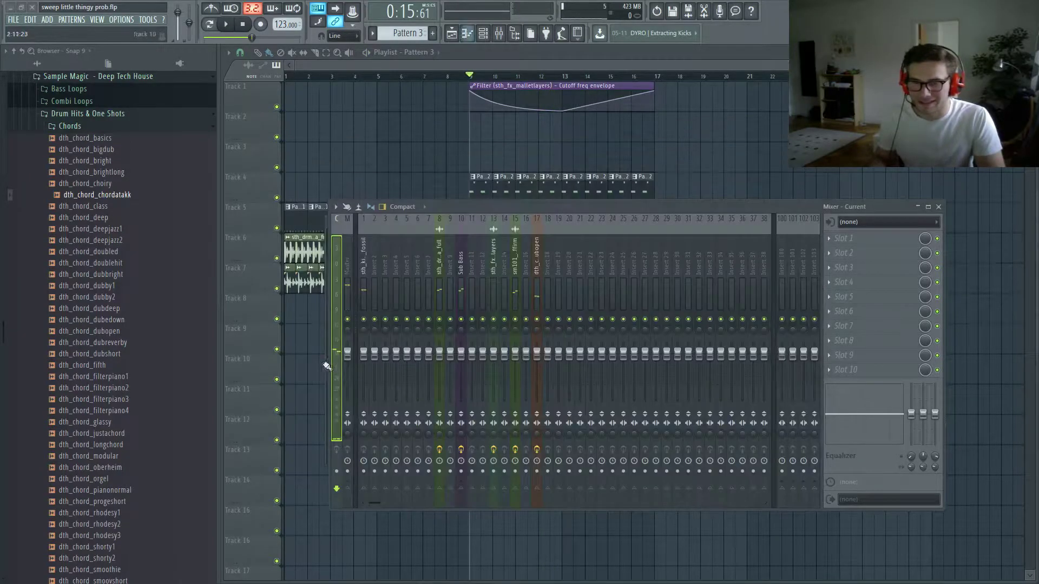
pyautogui.press('F6')
pyautogui.rightClick(509, 300)
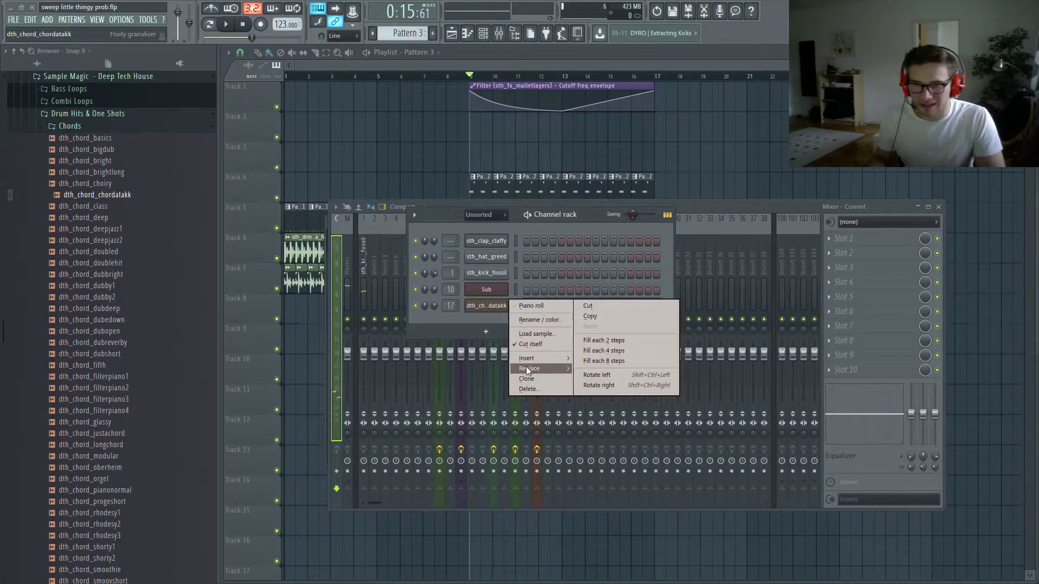
pyautogui.click(513, 376)
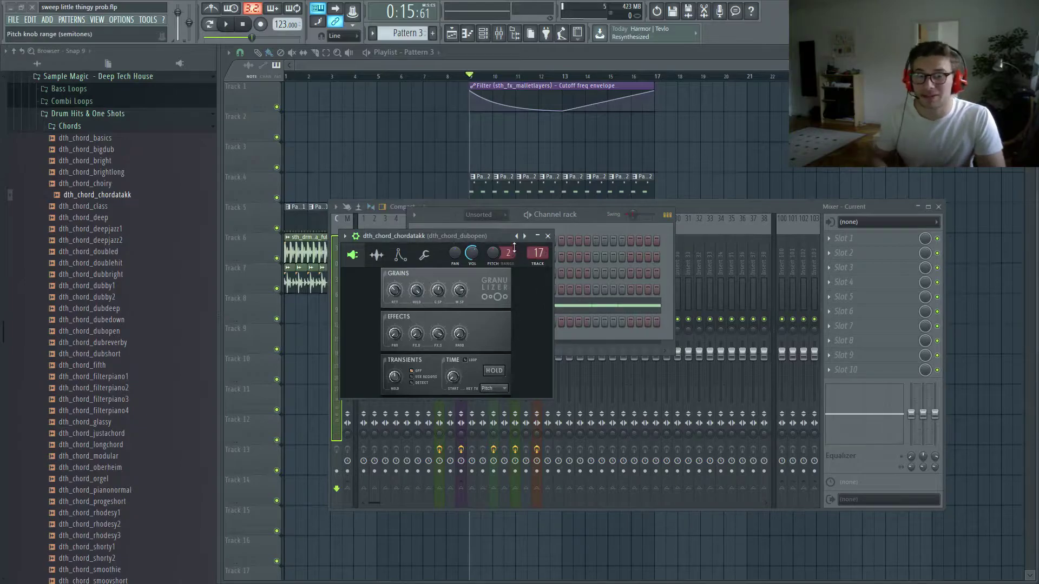
pyautogui.moveTo(486, 234); pyautogui.dragTo(363, 206)
pyautogui.click(495, 323)
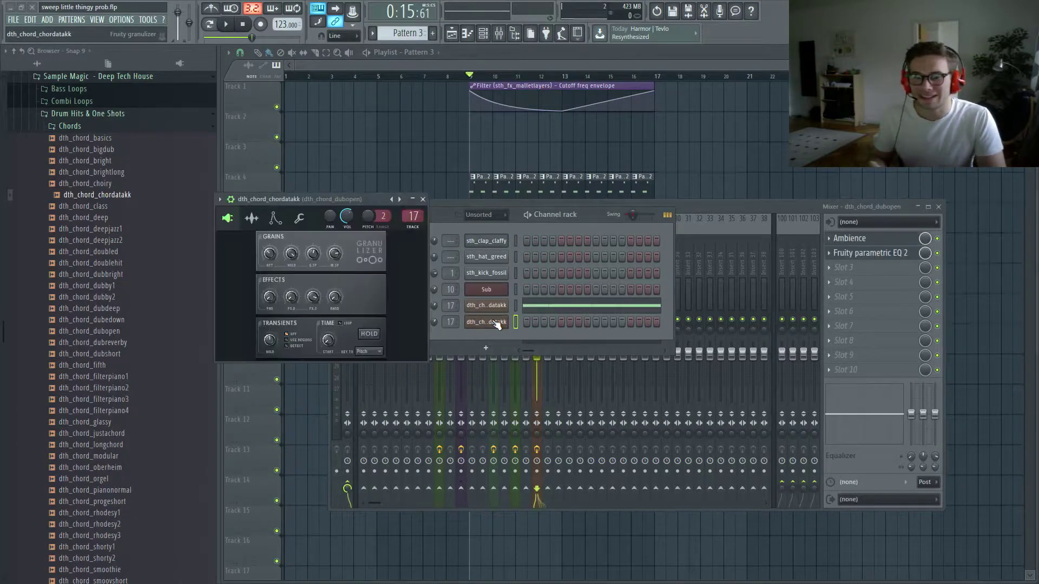
# - Check the copy's sample settings and open its piano roll
pyautogui.click(298, 219)
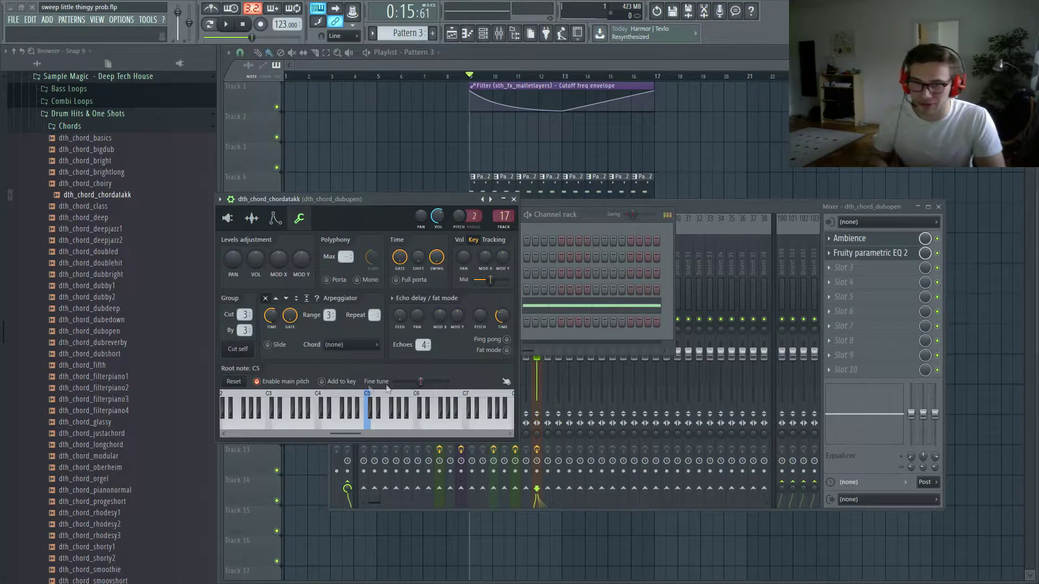
pyautogui.click(253, 219)
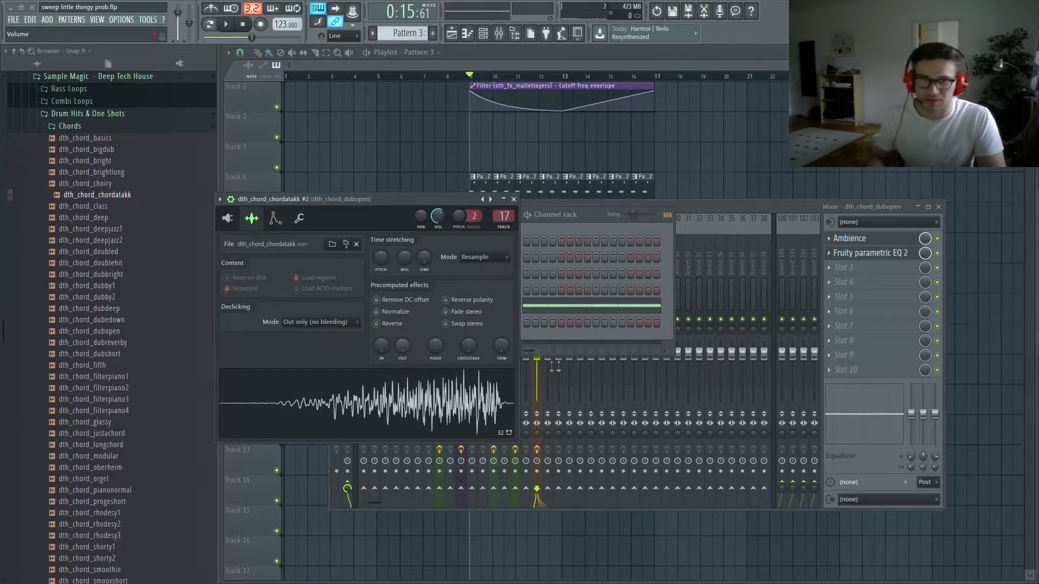
pyautogui.click(559, 344)
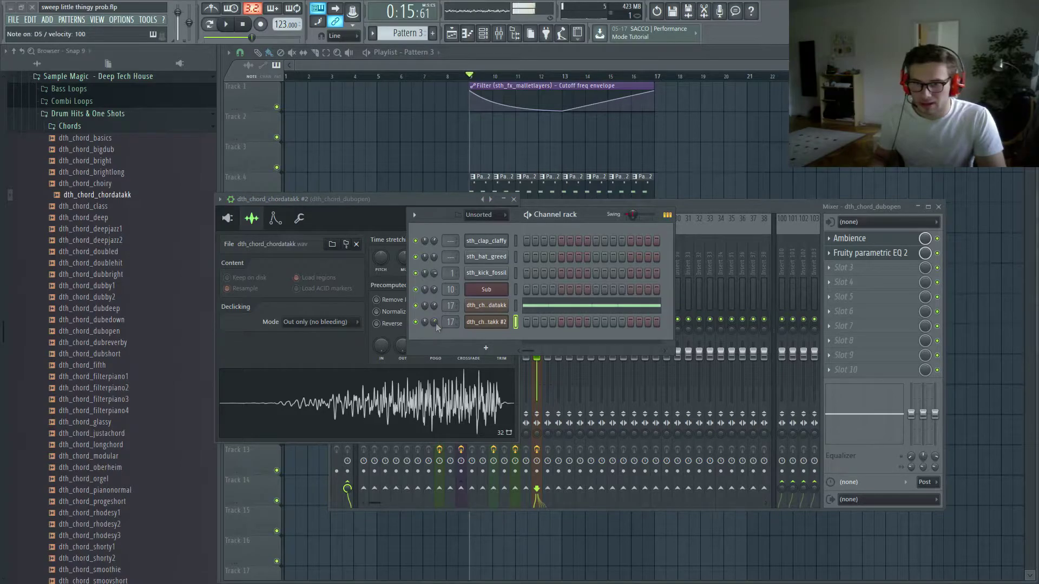
pyautogui.rightClick(505, 322)
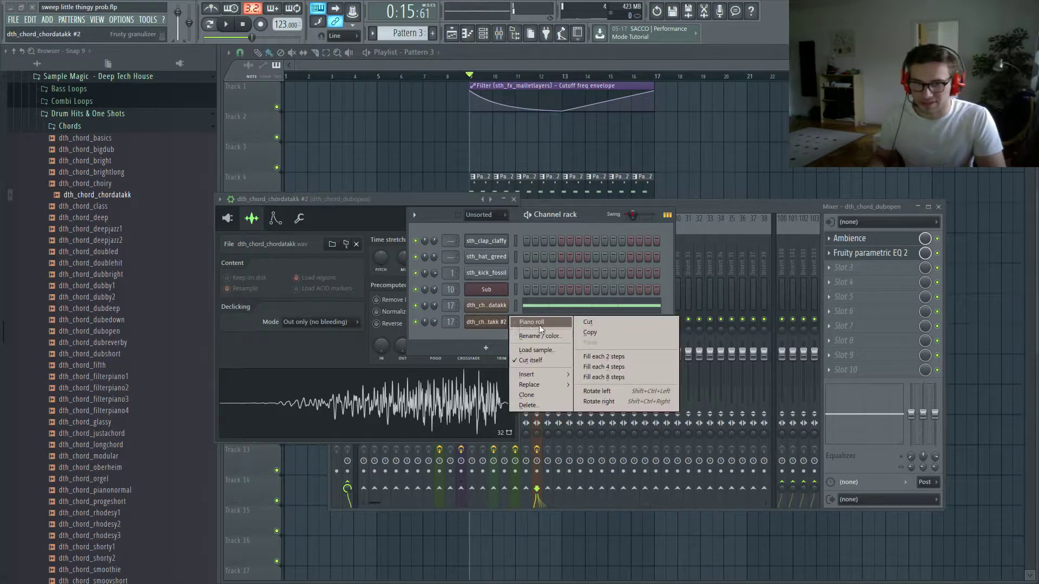
pyautogui.click(539, 326)
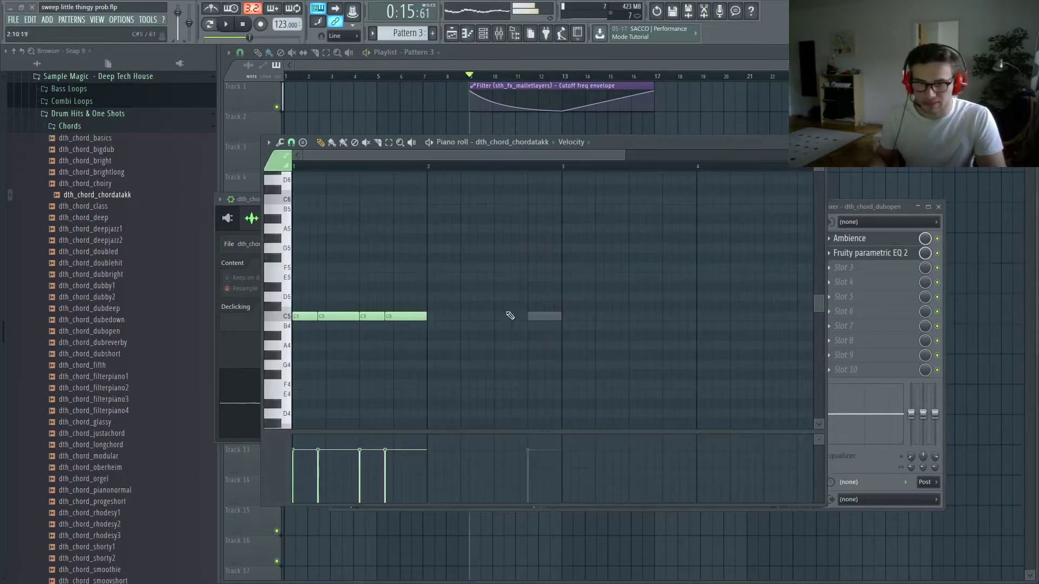
# - Duplicate the four C5 stabs into bar 2 and play the pattern
pyautogui.hotkey('ctrl', 'a')
pyautogui.hotkey('ctrl', 'b')
pyautogui.moveTo(435, 312); pyautogui.dragTo(444, 311)
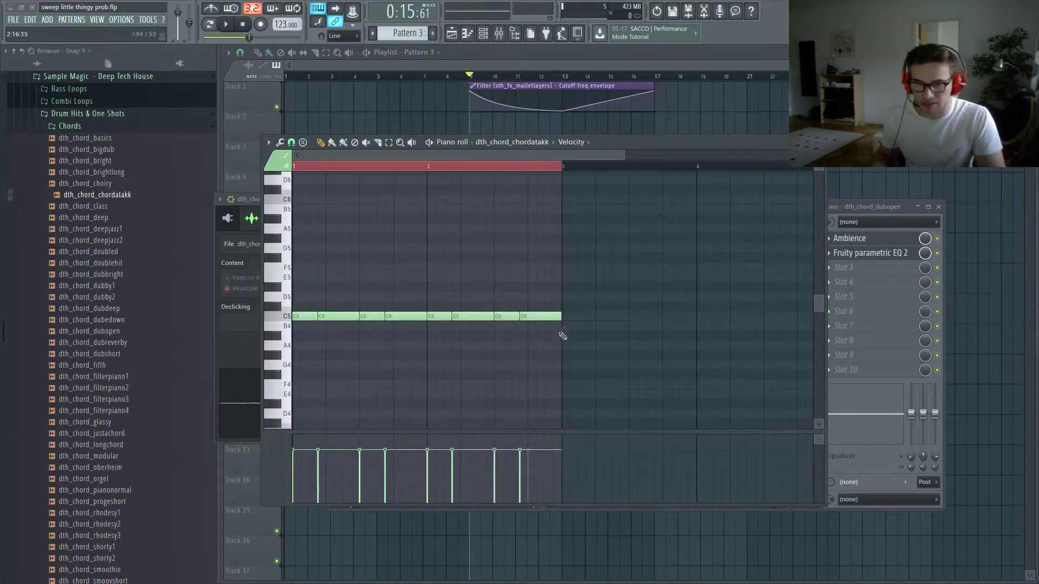
pyautogui.press('space')
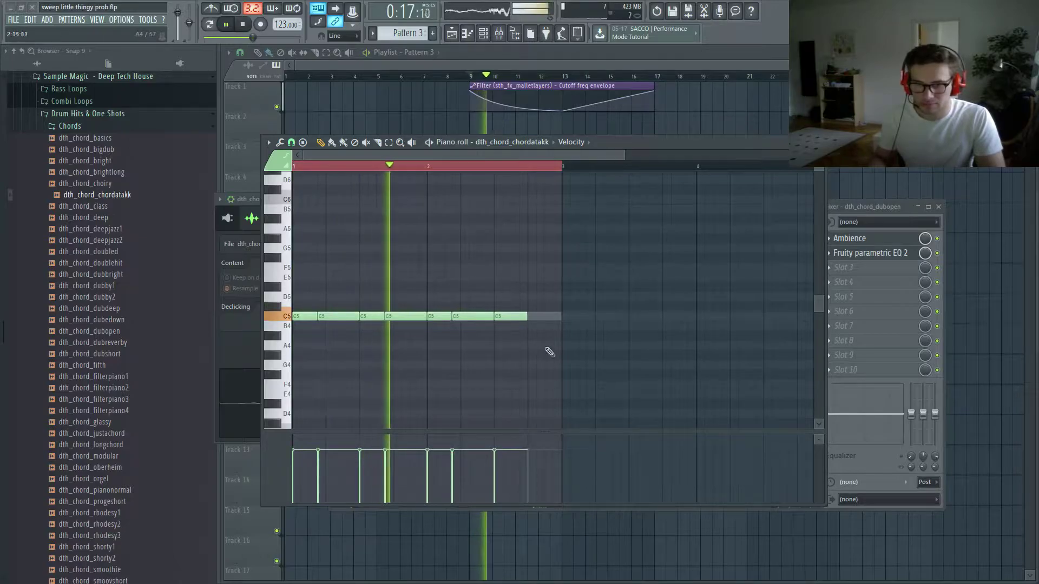
pyautogui.press('space')
# - Fill Track 10 with Pattern 3 clips from bar 9 and play the arrangement
pyautogui.press('F6')
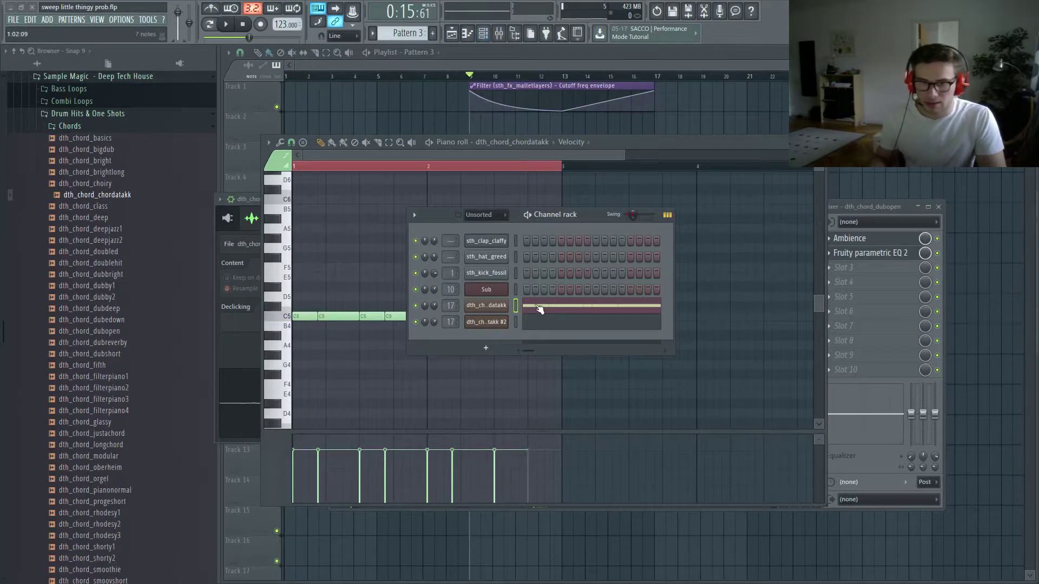
pyautogui.press('F5')
pyautogui.press('Delete')
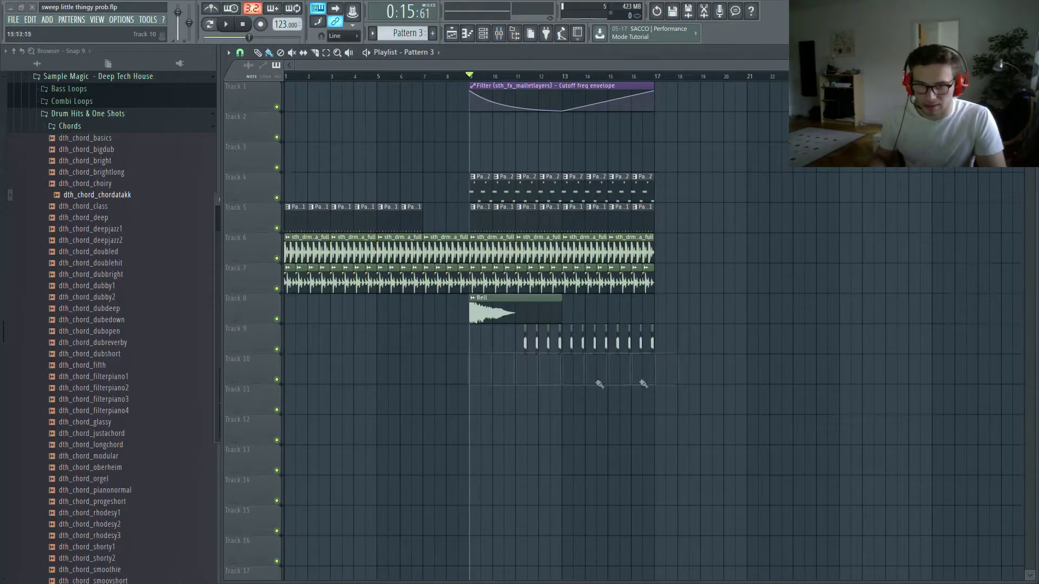
pyautogui.press('space')
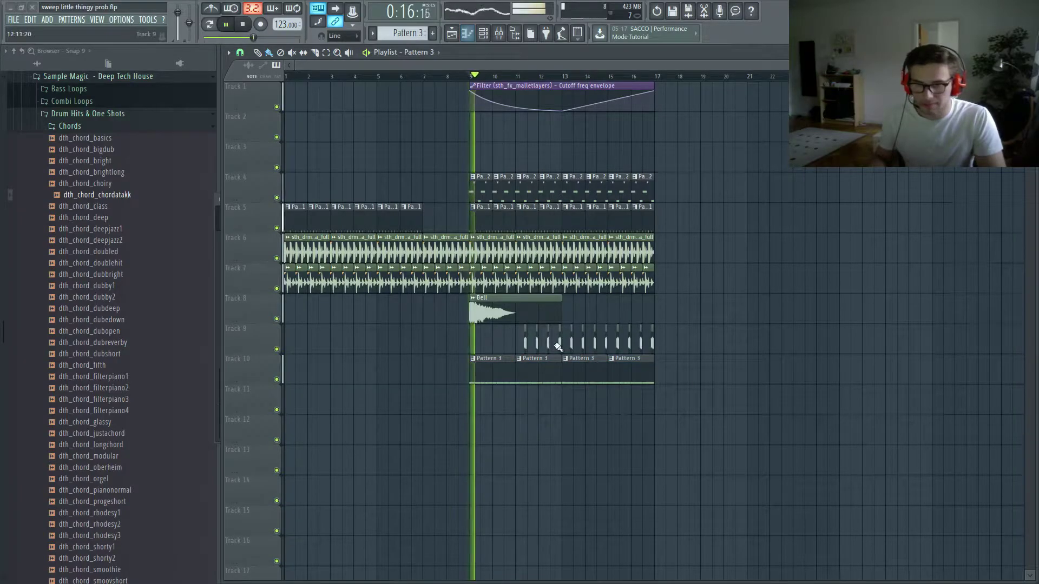
# - Add a final C5 stab in the piano roll, then shorten it
pyautogui.press('F7')
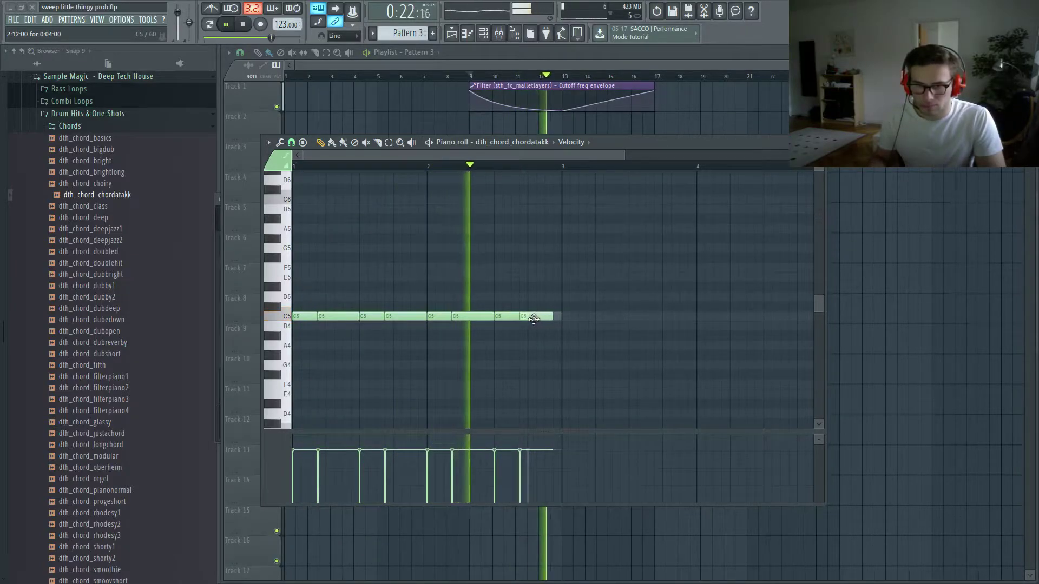
pyautogui.click(540, 316)
pyautogui.rightClick(541, 318)
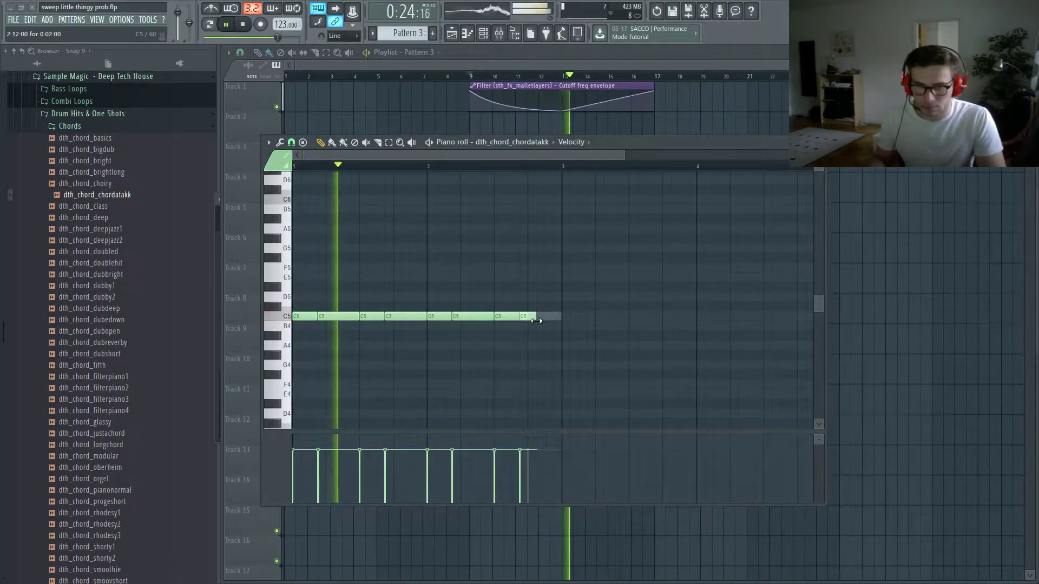
pyautogui.press('space')
pyautogui.press('F7')
# - Drag the Track 9 clip's C5 note end back to bar 3
pyautogui.doubleClick(536, 340)
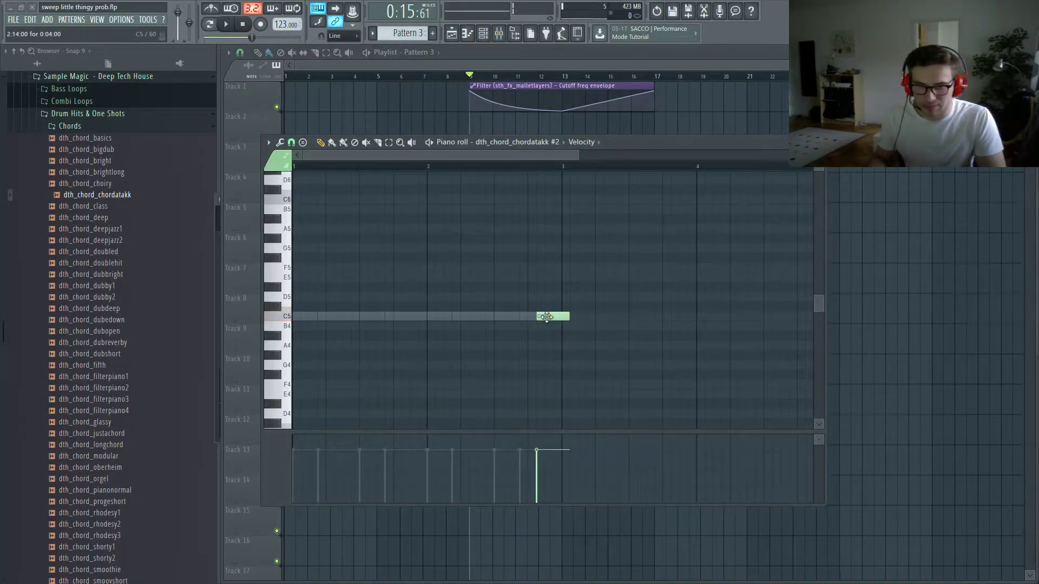
pyautogui.press('space')
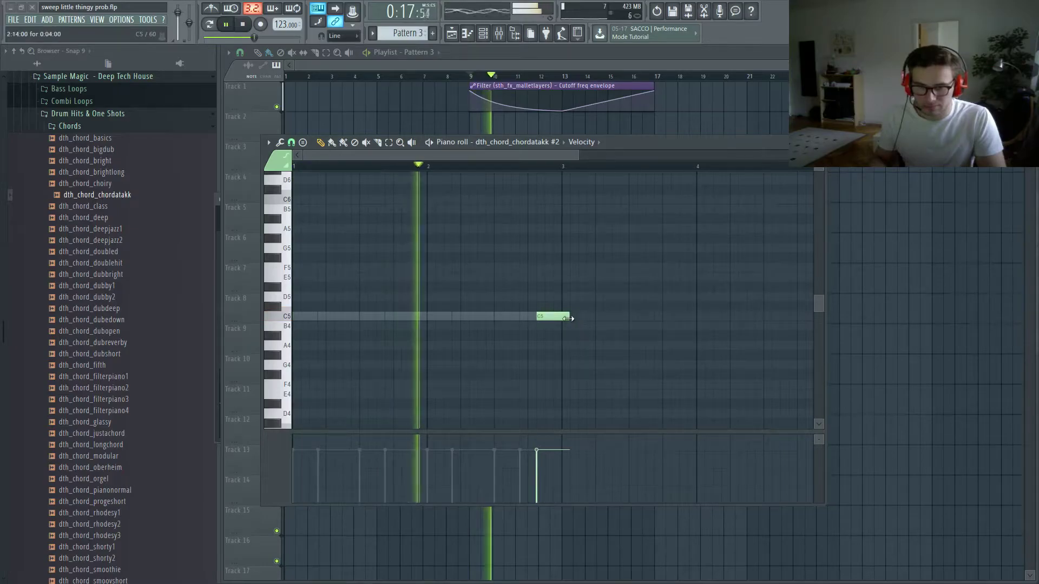
pyautogui.moveTo(571, 317); pyautogui.dragTo(561, 318)
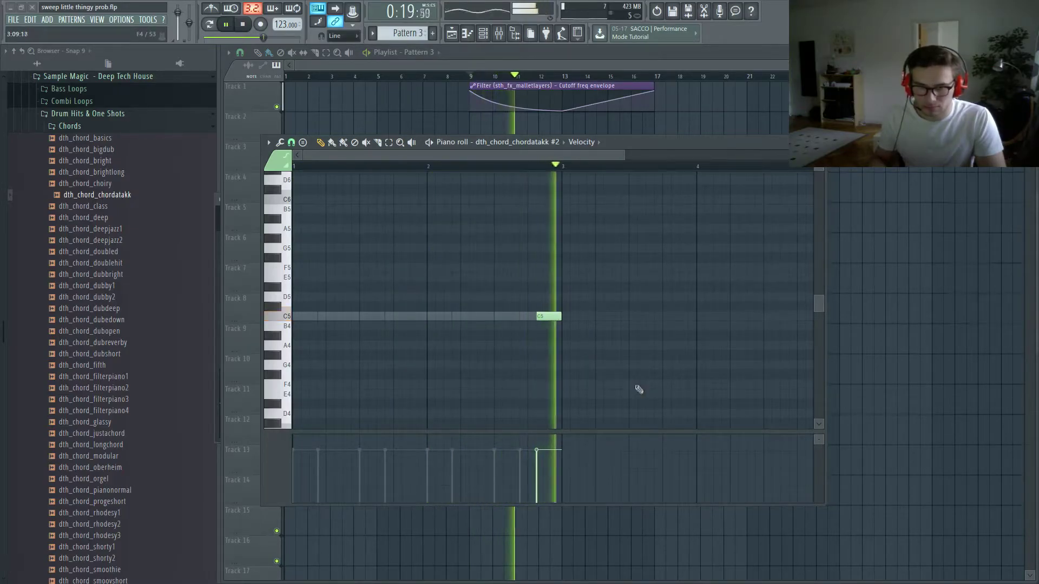
pyautogui.press('space')
pyautogui.scroll(3, 545, 336)
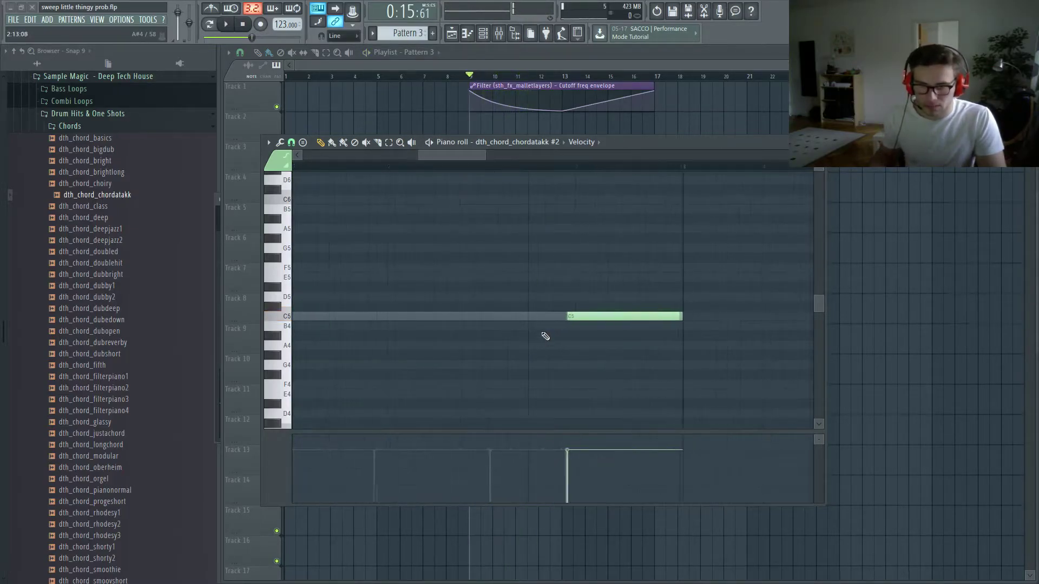
pyautogui.scroll(2, 545, 336)
pyautogui.scroll(-3, 655, 329)
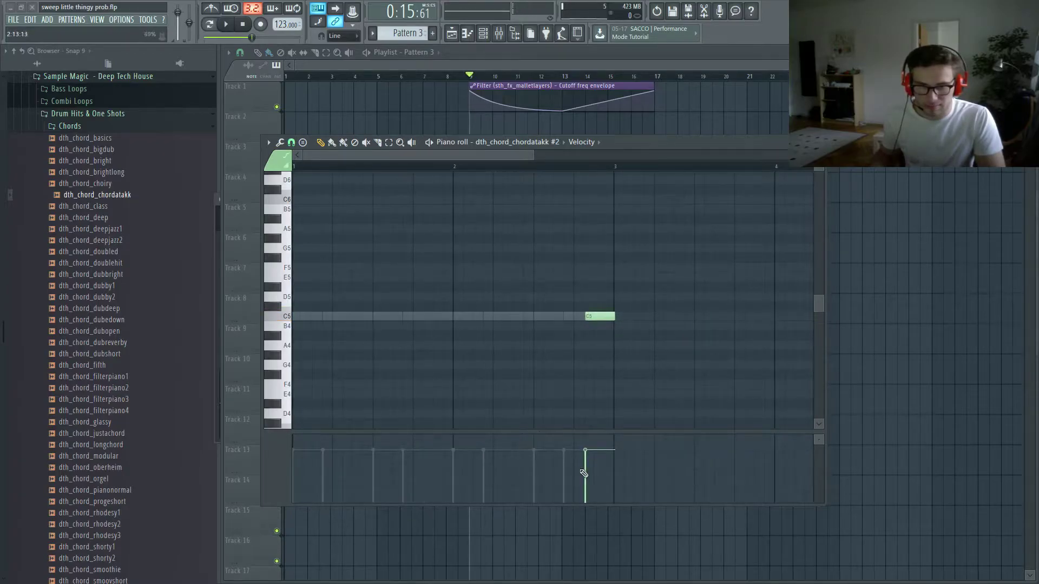
pyautogui.scroll(1, 618, 336)
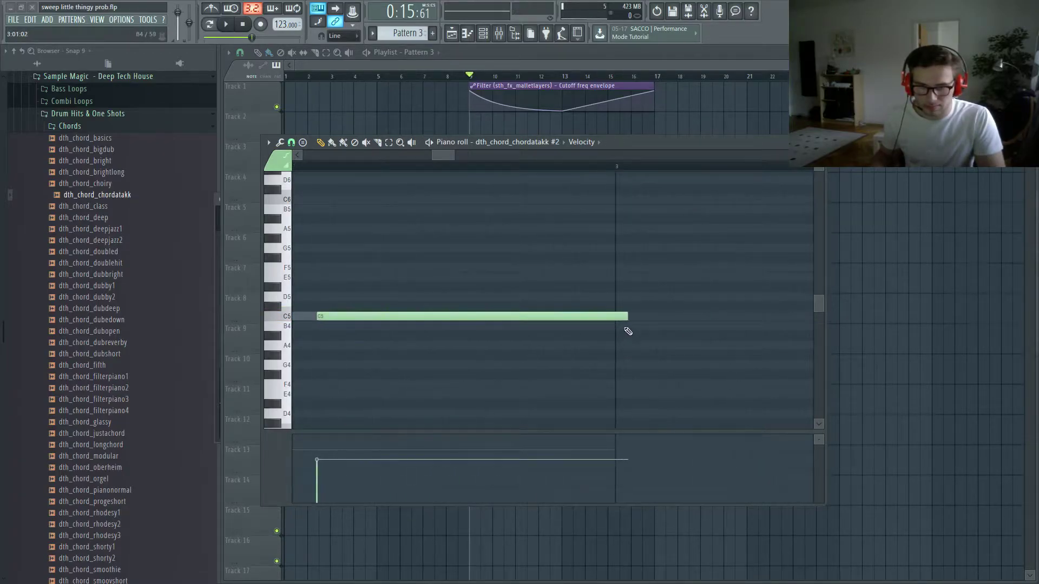
pyautogui.scroll(-4, 386, 455)
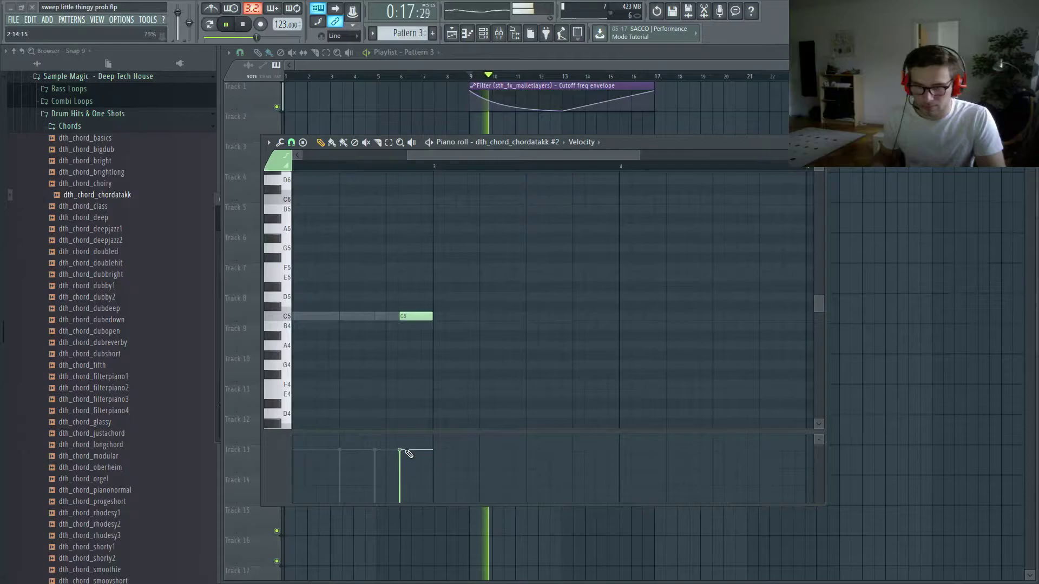
pyautogui.press('F7')
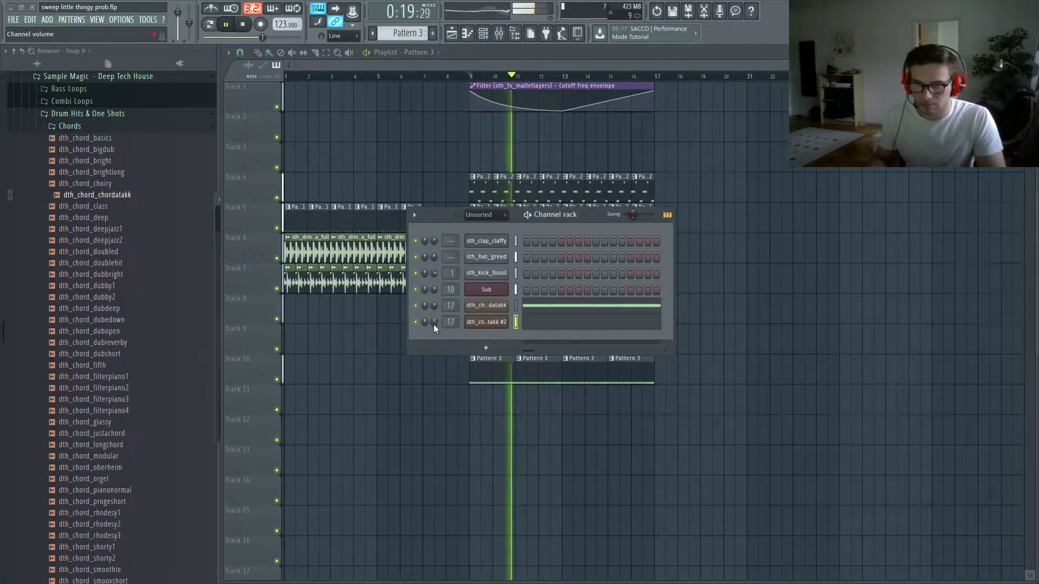
pyautogui.press('F7')
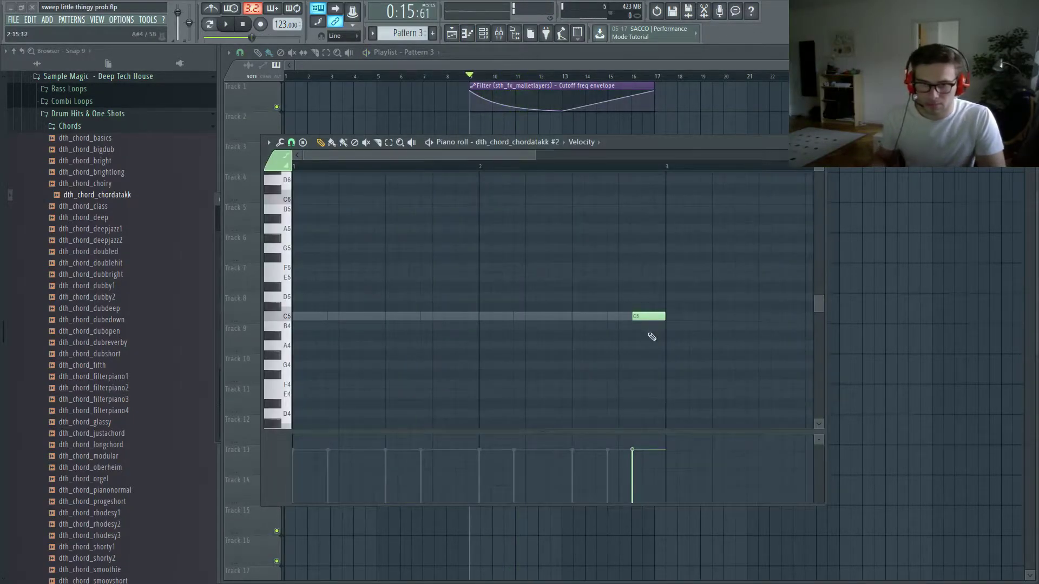
pyautogui.scroll(5, 652, 336)
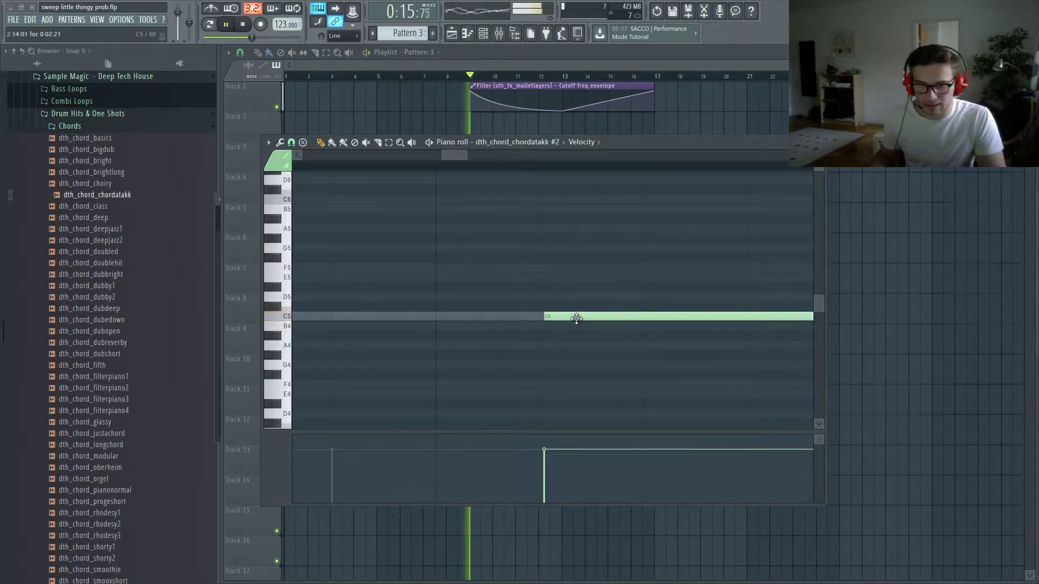
pyautogui.scroll(-3, 582, 328)
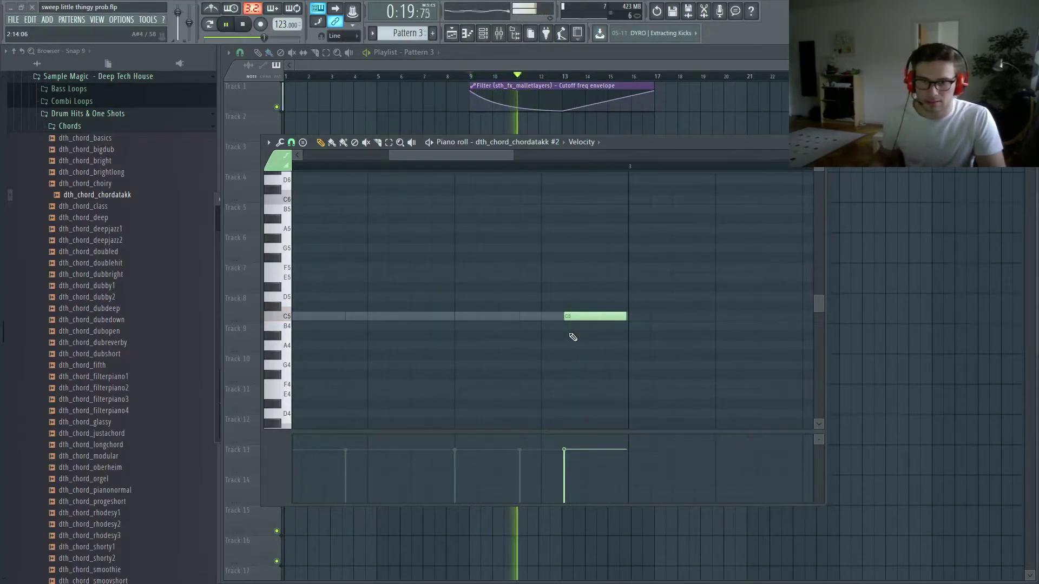
pyautogui.press('F7')
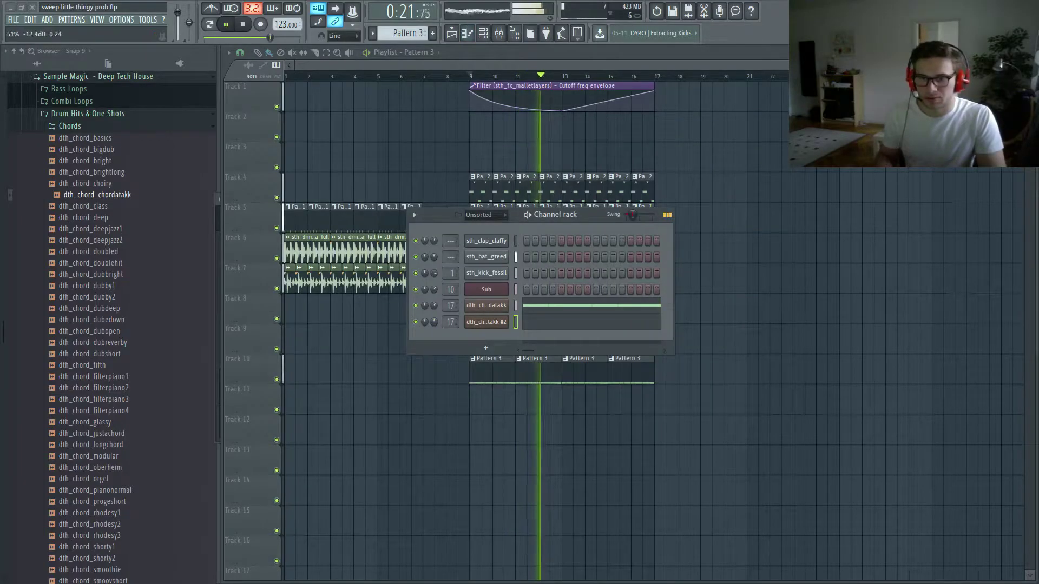
# - Close the mixer, channel settings and Bell sample settings windows, stopping playback
pyautogui.click(486, 322)
pyautogui.press('F9')
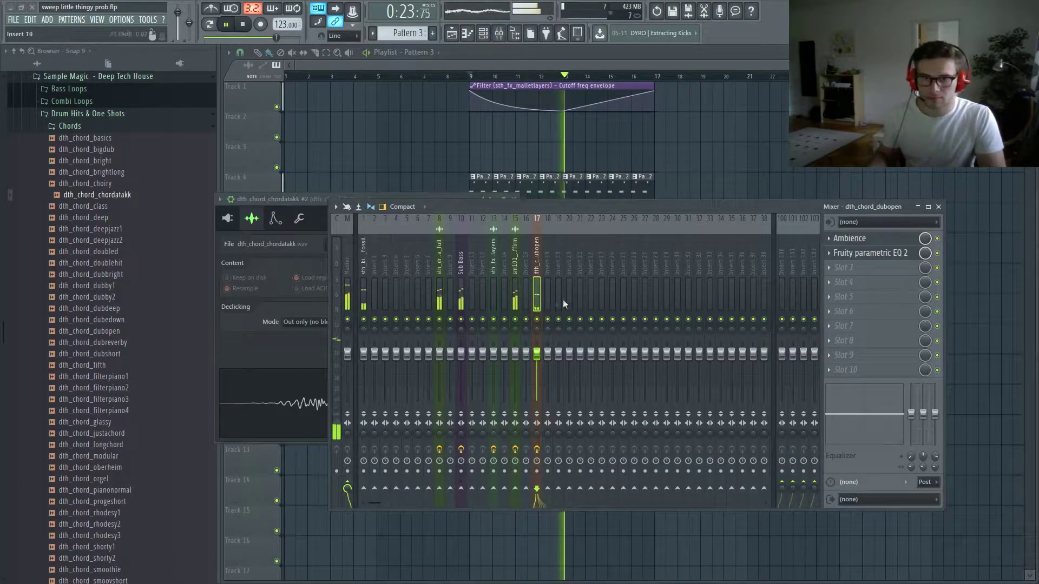
pyautogui.click(766, 198)
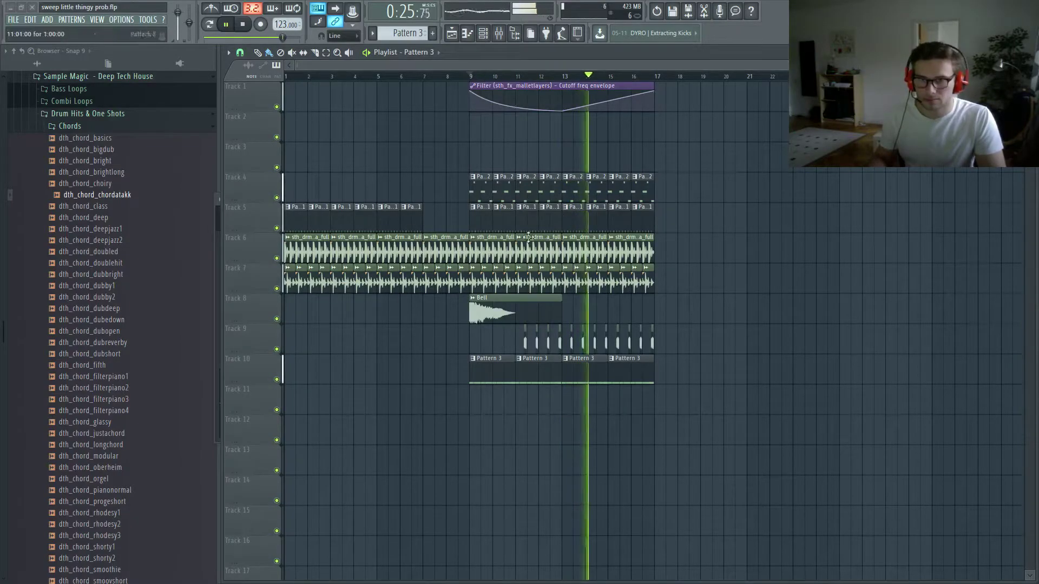
pyautogui.press('F7')
pyautogui.press('F7')
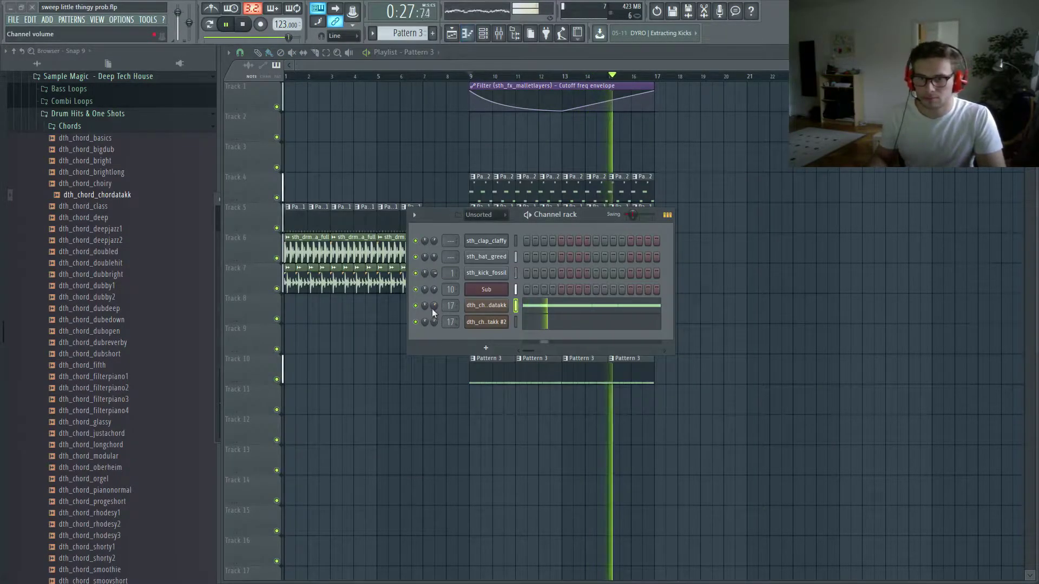
pyautogui.click(803, 345)
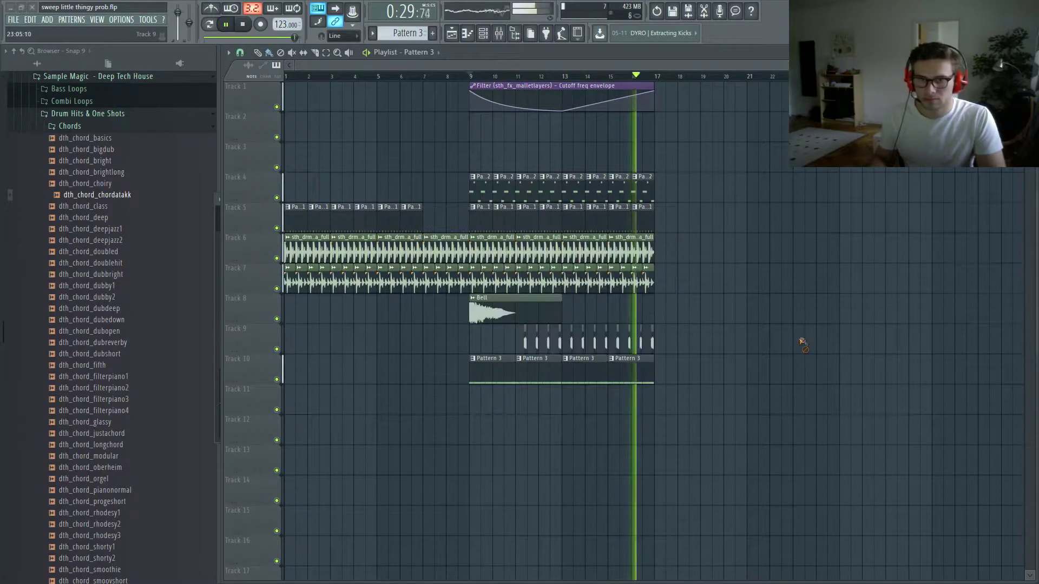
pyautogui.press('space')
pyautogui.keyDown('ctrl'); pyautogui.scroll(3, 650, 348); pyautogui.keyUp('ctrl')
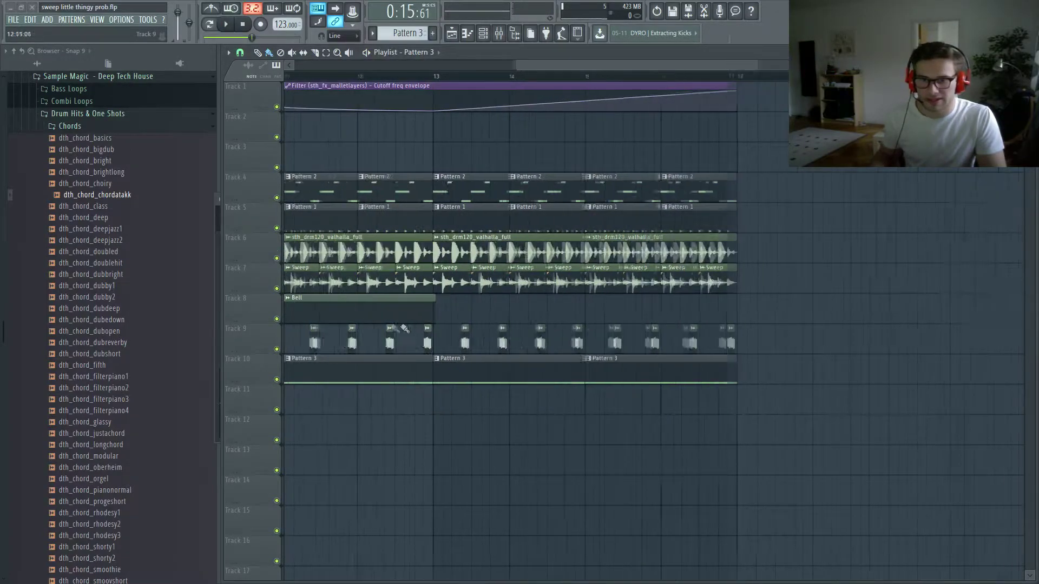
pyautogui.keyDown('ctrl'); pyautogui.scroll(-3, 404, 329); pyautogui.keyUp('ctrl')
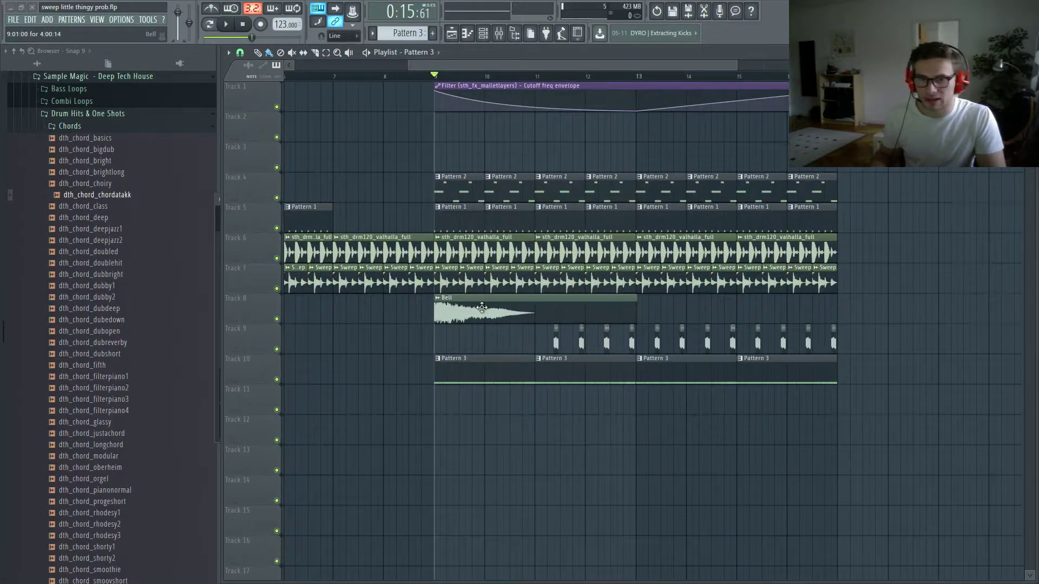
pyautogui.doubleClick(481, 307)
pyautogui.press('Escape')
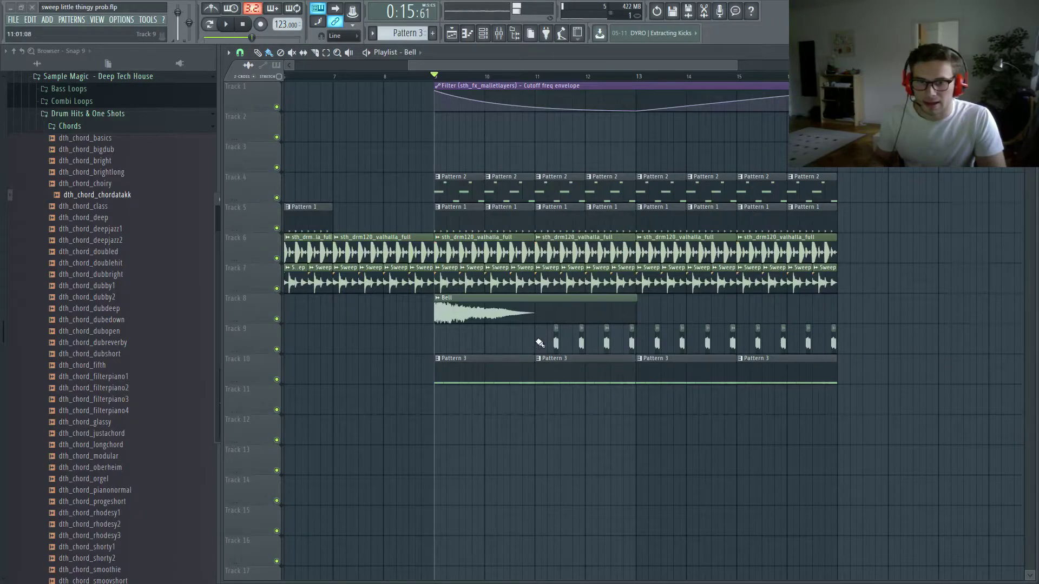
pyautogui.click(555, 343)
pyautogui.press('Escape')
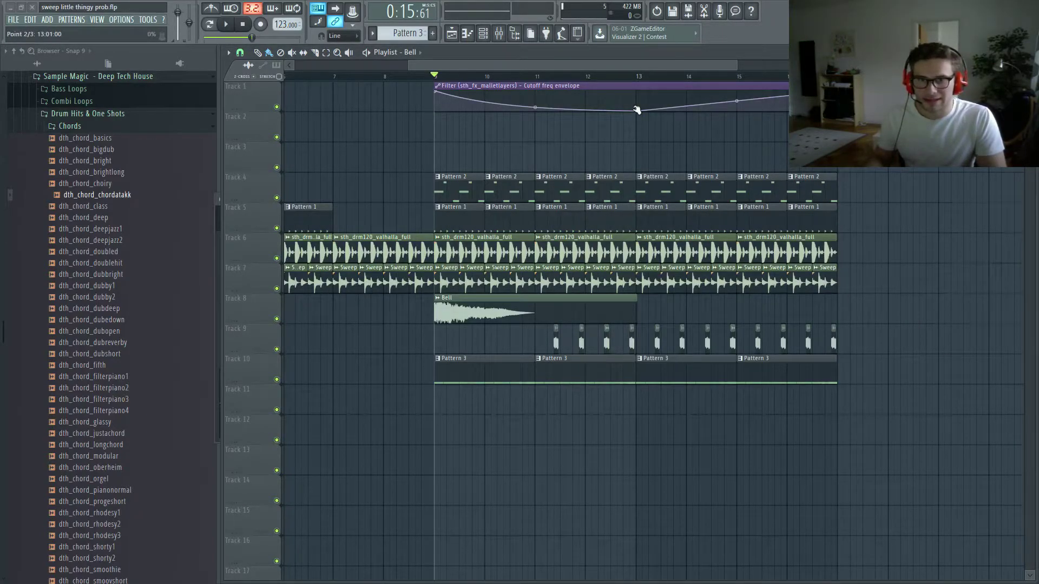
pyautogui.hscroll(2, 659, 65)
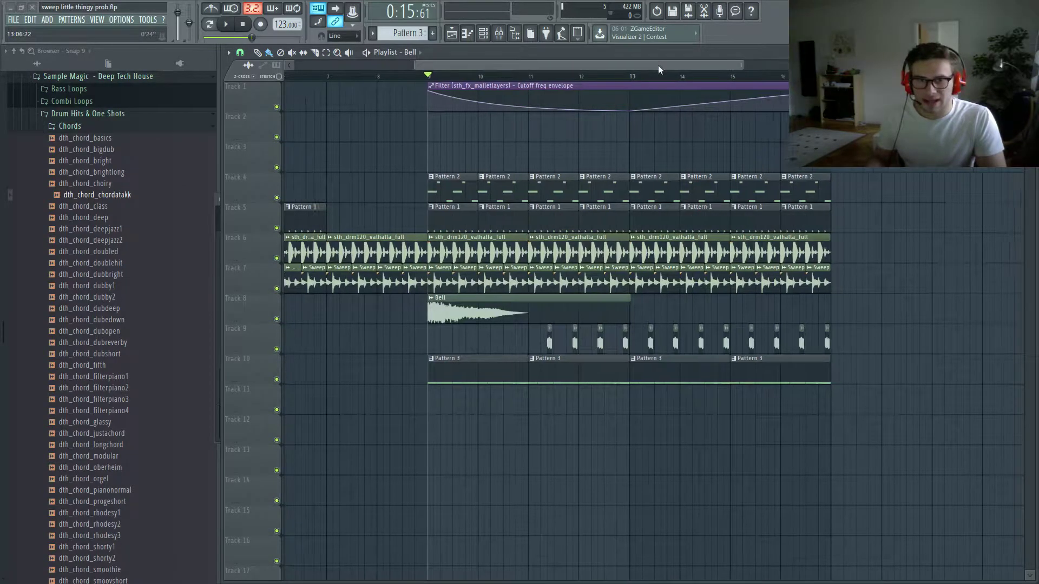
# - Play the drop from about bar 14 onward and review the chord-stab clips
pyautogui.click(645, 75)
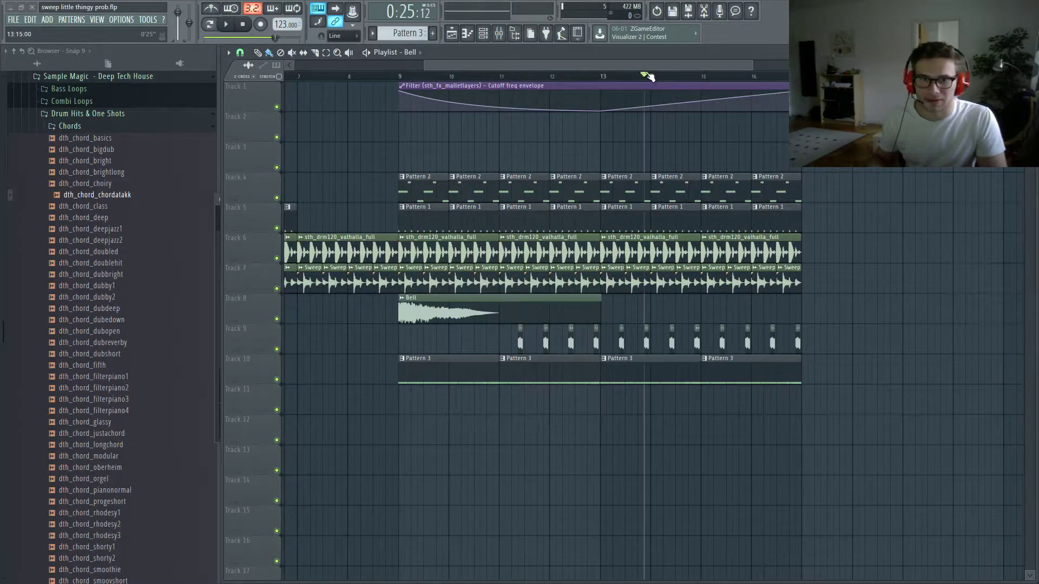
pyautogui.press('space')
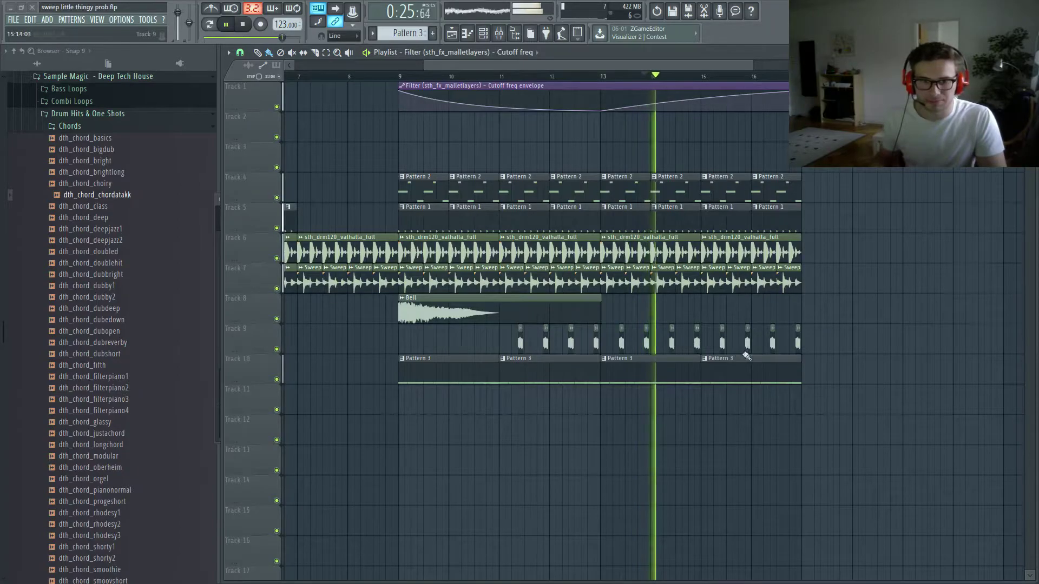
pyautogui.scroll(3, 650, 335)
pyautogui.scroll(-1, 650, 335)
pyautogui.click(637, 329)
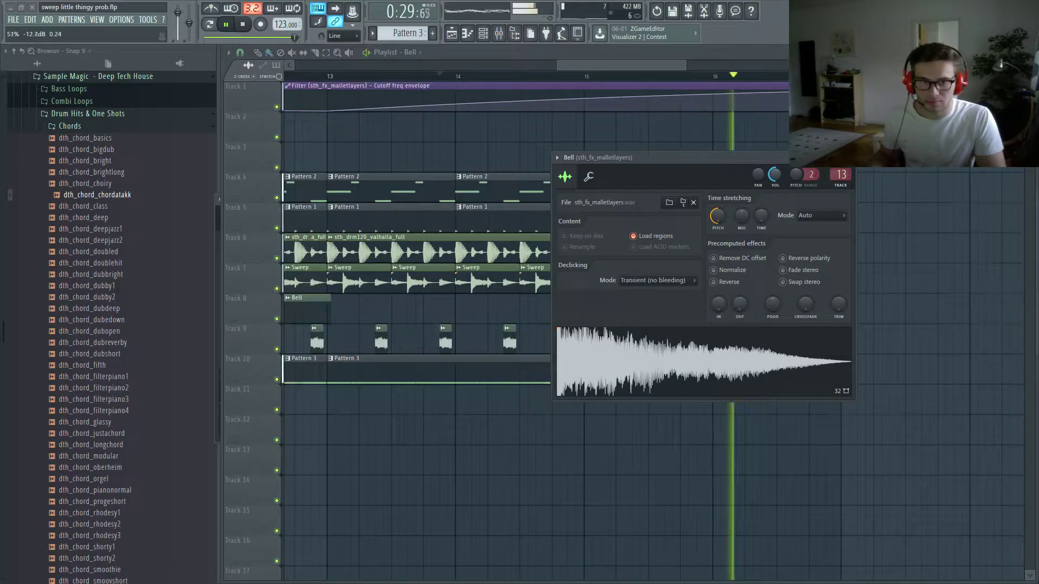
pyautogui.press('Escape')
pyautogui.scroll(-2, 882, 250)
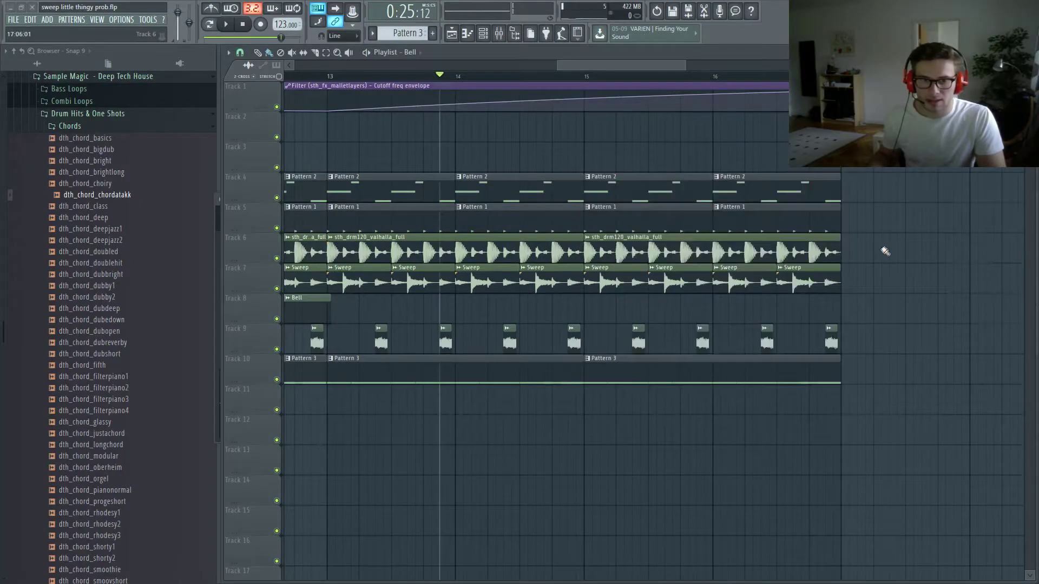
pyautogui.scroll(-2, 765, 295)
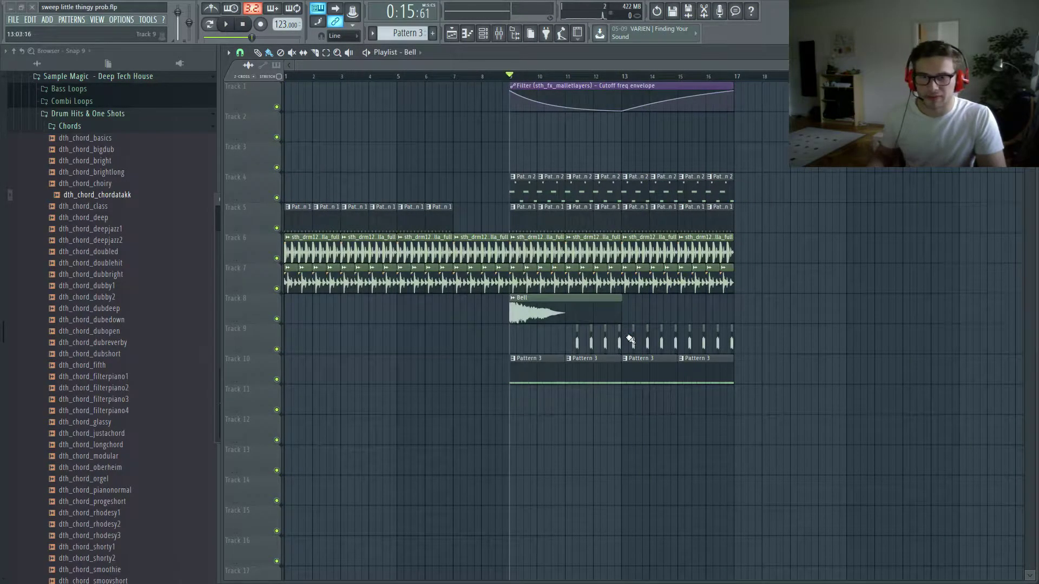
pyautogui.click(622, 108)
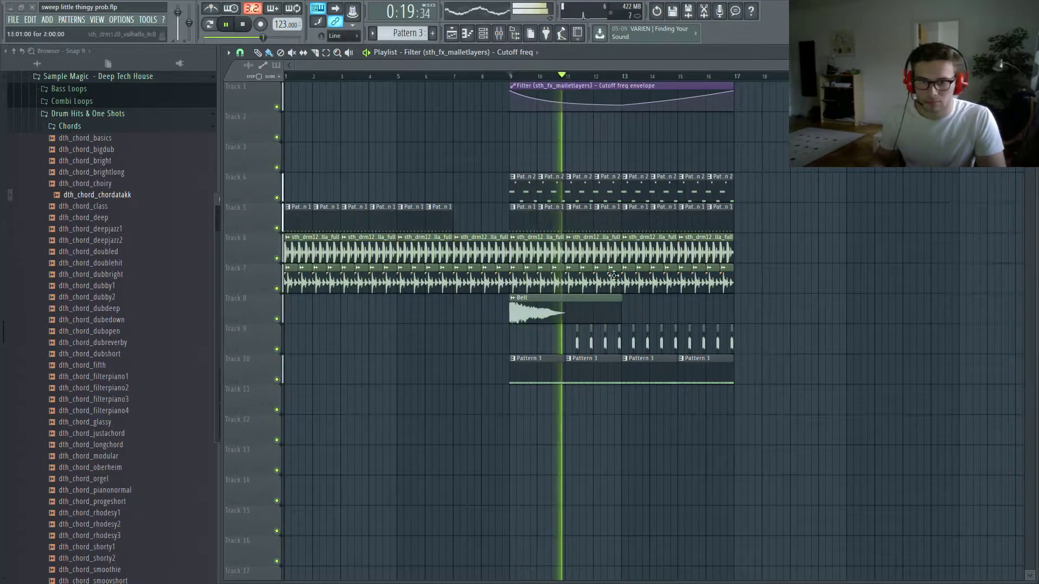
pyautogui.scroll(4, 562, 348)
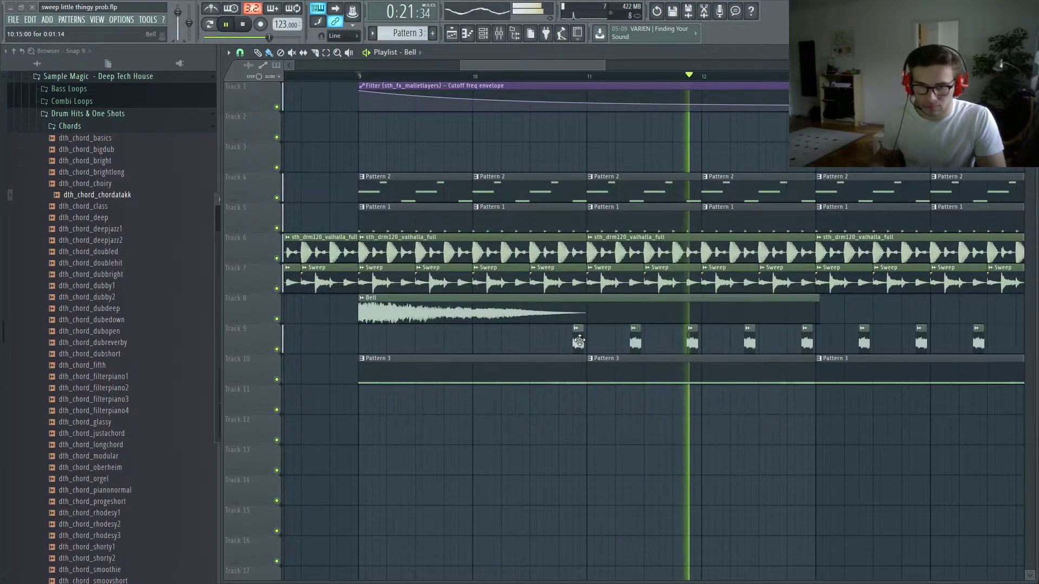
pyautogui.scroll(-2, 696, 371)
pyautogui.scroll(-2, 706, 370)
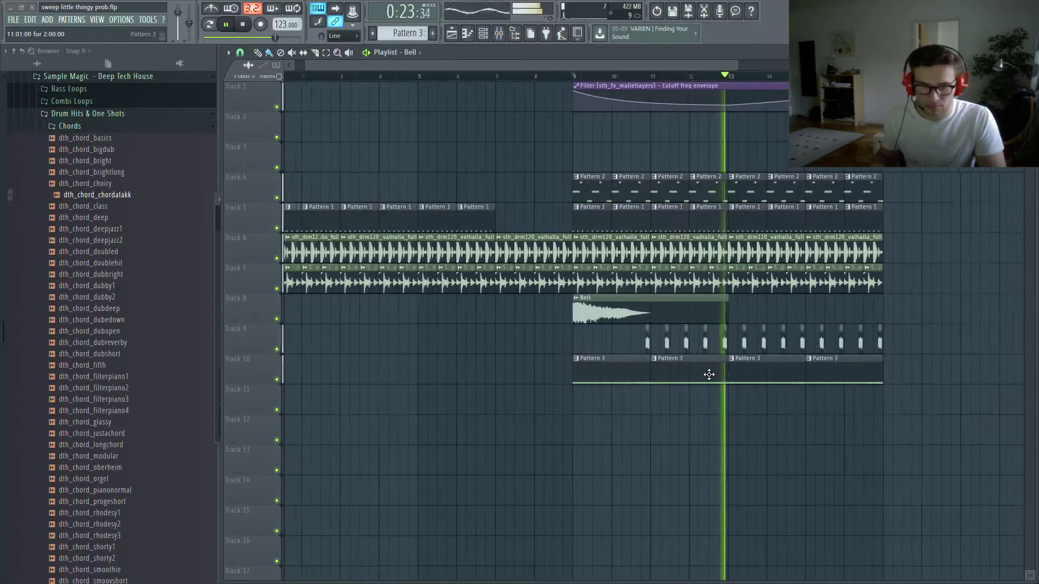
pyautogui.hscroll(2, 823, 219)
pyautogui.hscroll(2, 823, 220)
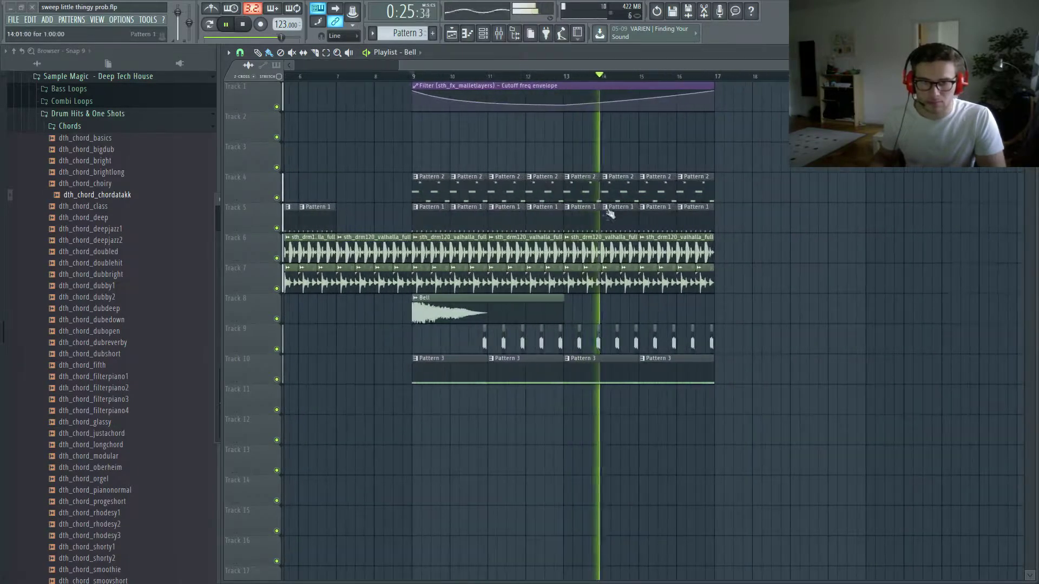
pyautogui.press('F7')
# - Move all the Pattern 3 chordatakk stab notes from C5 down to A#4
pyautogui.press('space')
pyautogui.press('F7')
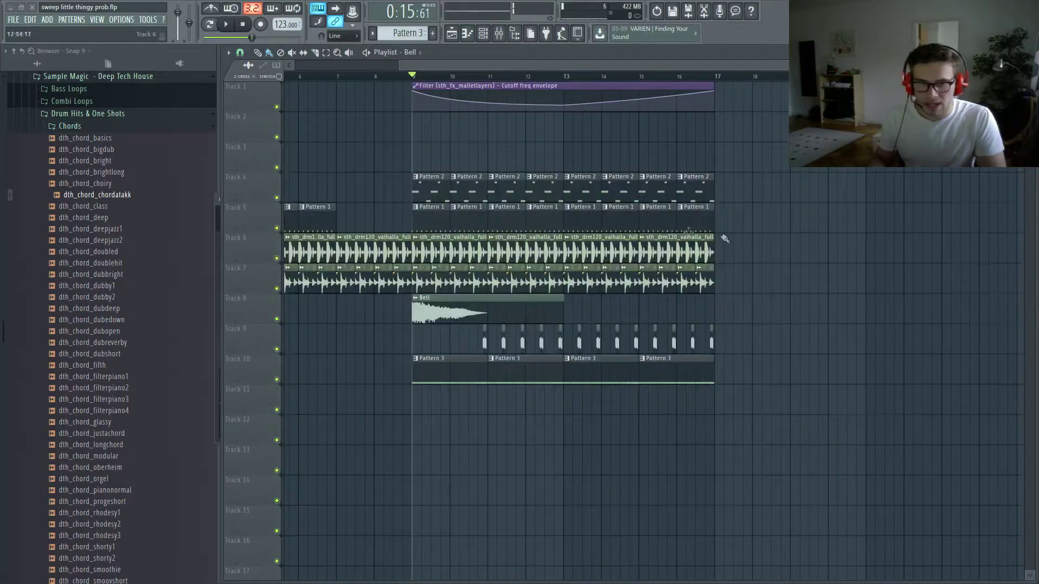
pyautogui.doubleClick(645, 229)
pyautogui.press('F7')
pyautogui.press('F6')
pyautogui.press('F6')
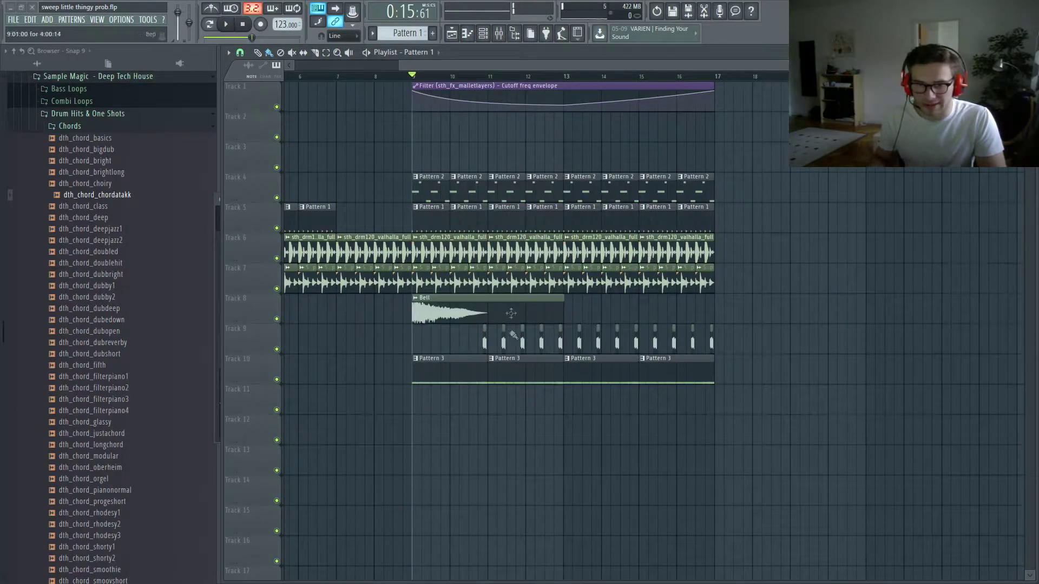
pyautogui.doubleClick(547, 366)
pyautogui.press('F6')
pyautogui.press('F7')
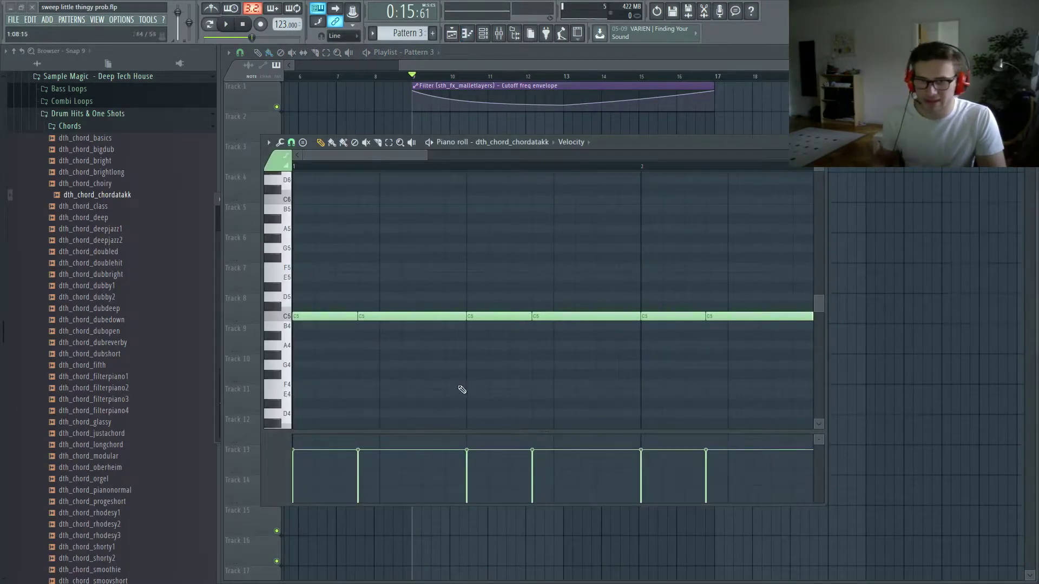
pyautogui.hotkey('ctrl', 'a')
pyautogui.moveTo(302, 317); pyautogui.dragTo(304, 338)
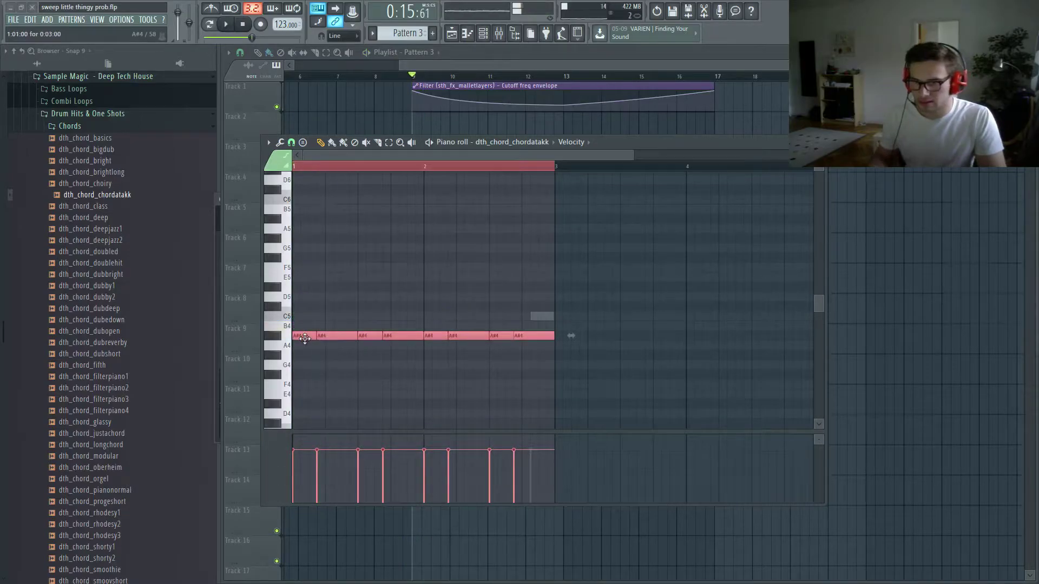
pyautogui.press('space')
pyautogui.press('F7')
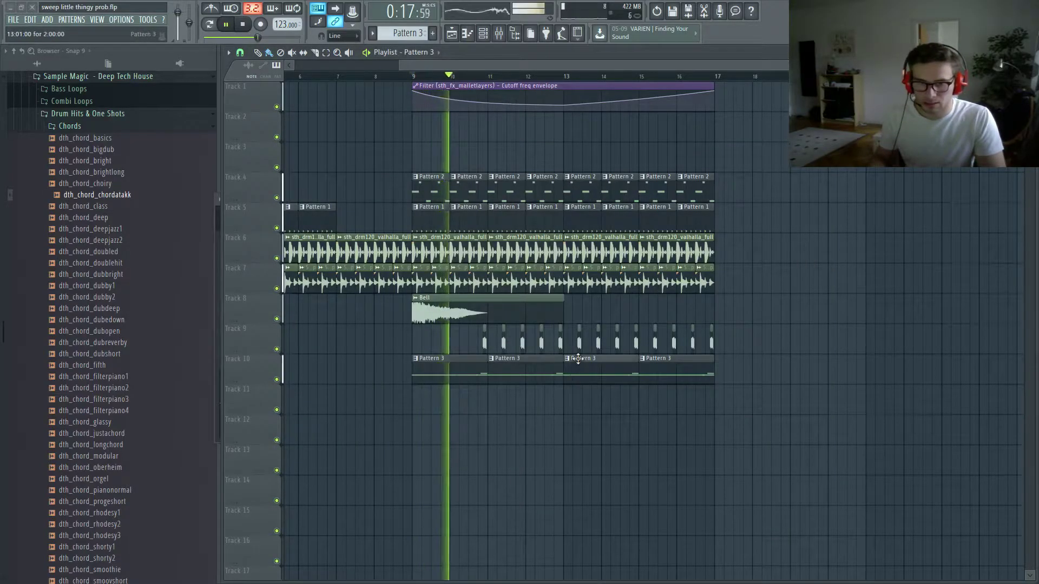
# - Check the second chordatakk channel's notes and collapse the Drum Hits & One Shots folder
pyautogui.press('F6')
pyautogui.press('F7')
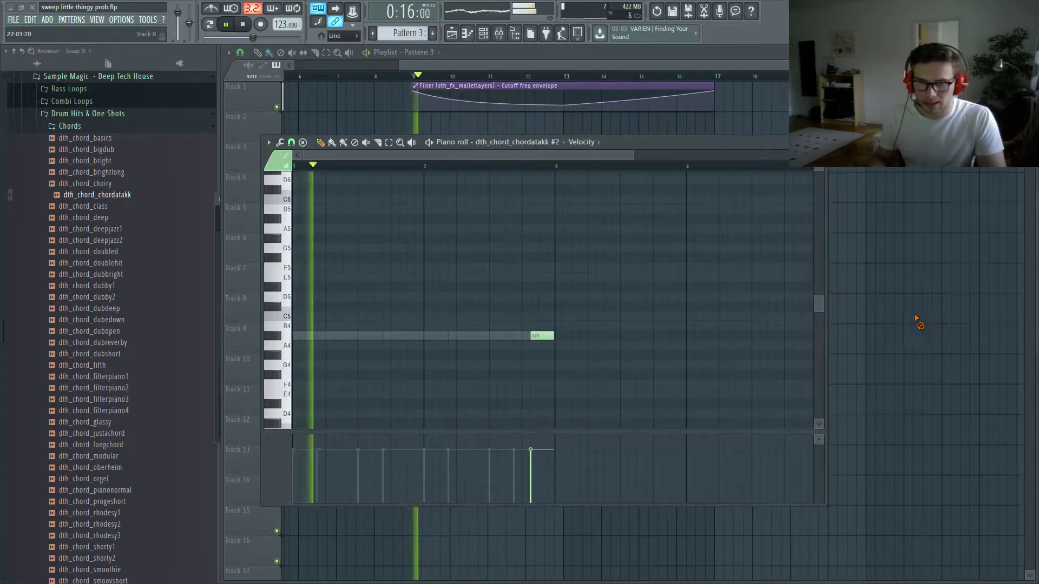
pyautogui.press('F7')
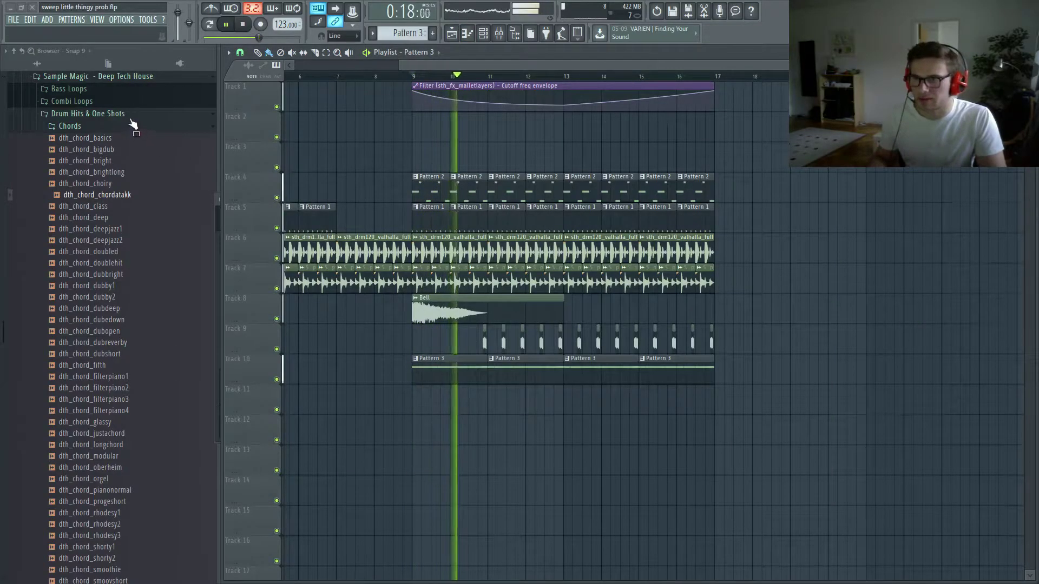
pyautogui.click(122, 115)
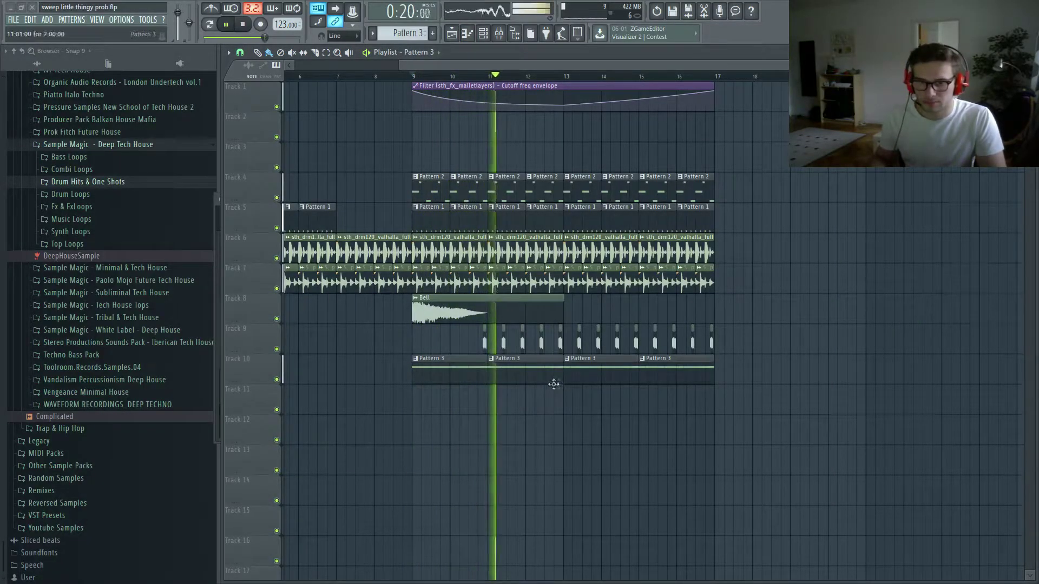
# - Inspect the Ambience reverbs on the mixer tracks, then select insert dth_chord_dubopen
pyautogui.press('F7')
pyautogui.press('F9')
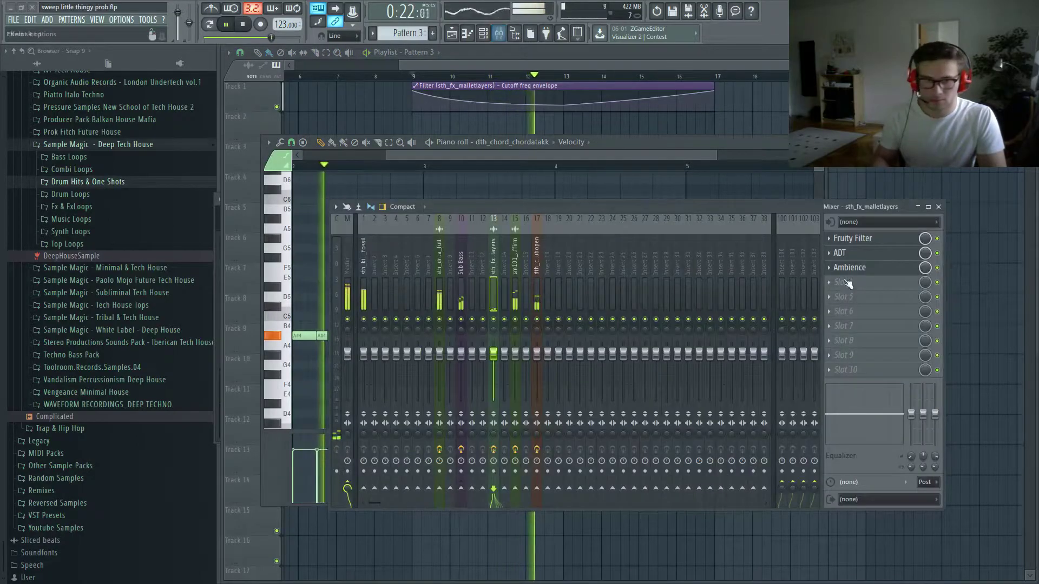
pyautogui.click(850, 268)
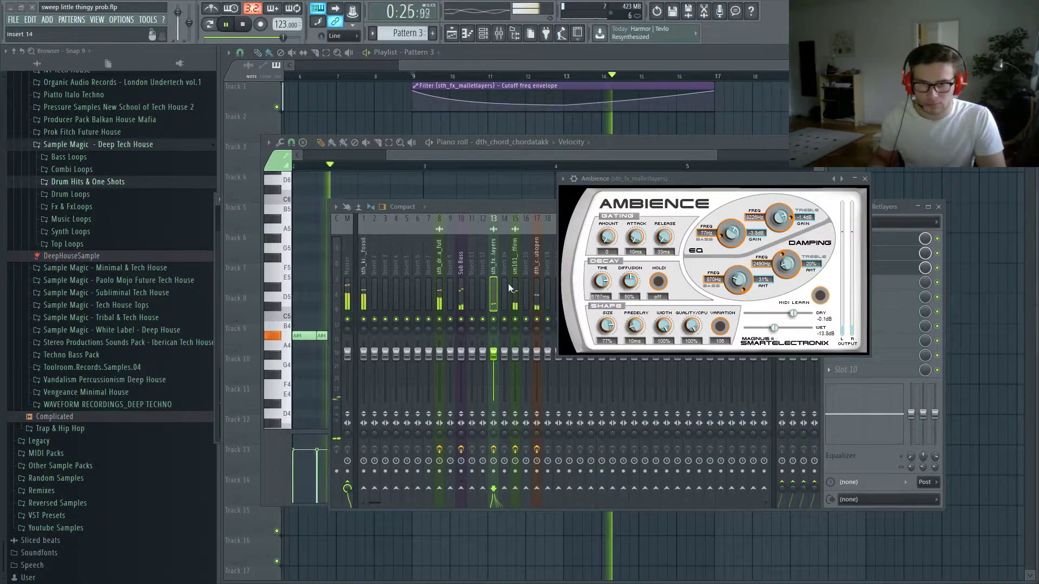
pyautogui.click(488, 259)
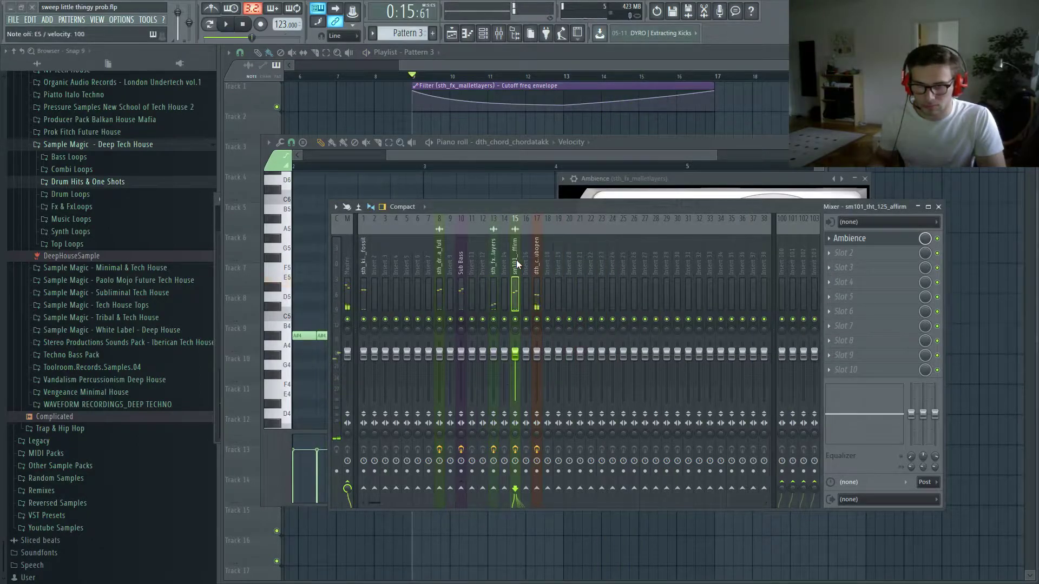
pyautogui.click(850, 237)
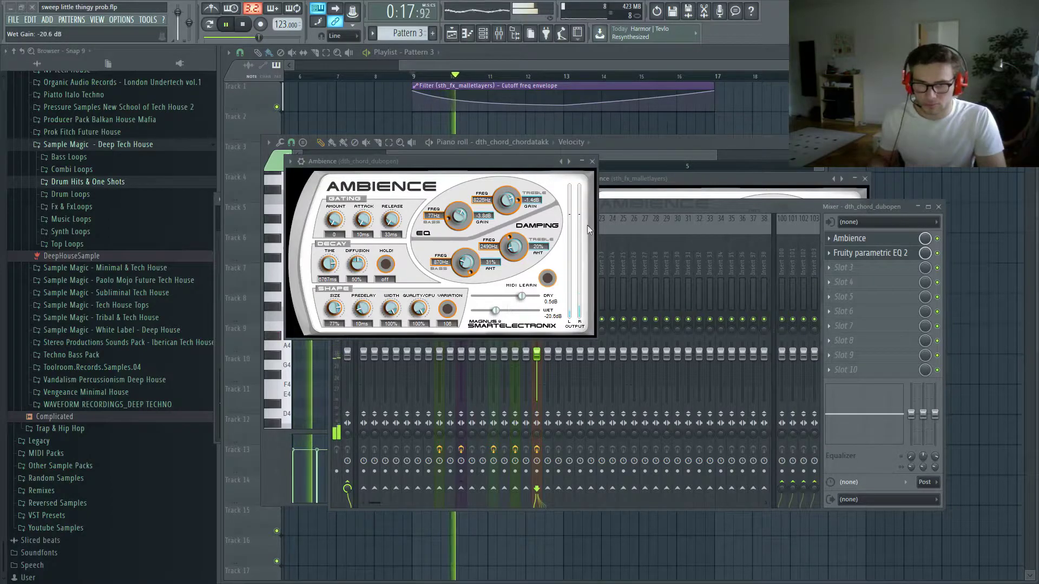
pyautogui.click(604, 232)
pyautogui.click(369, 258)
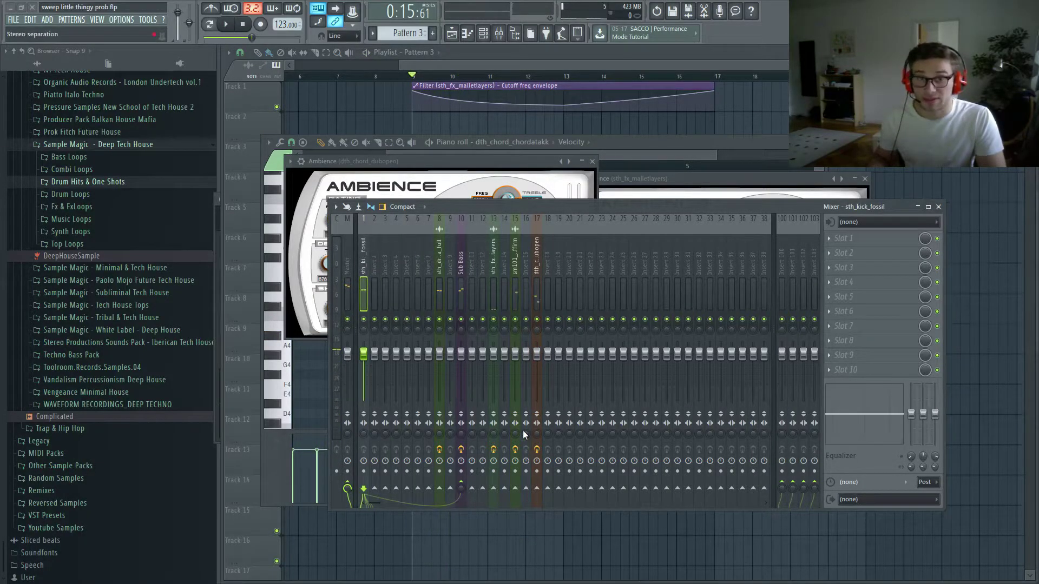
pyautogui.click(534, 491)
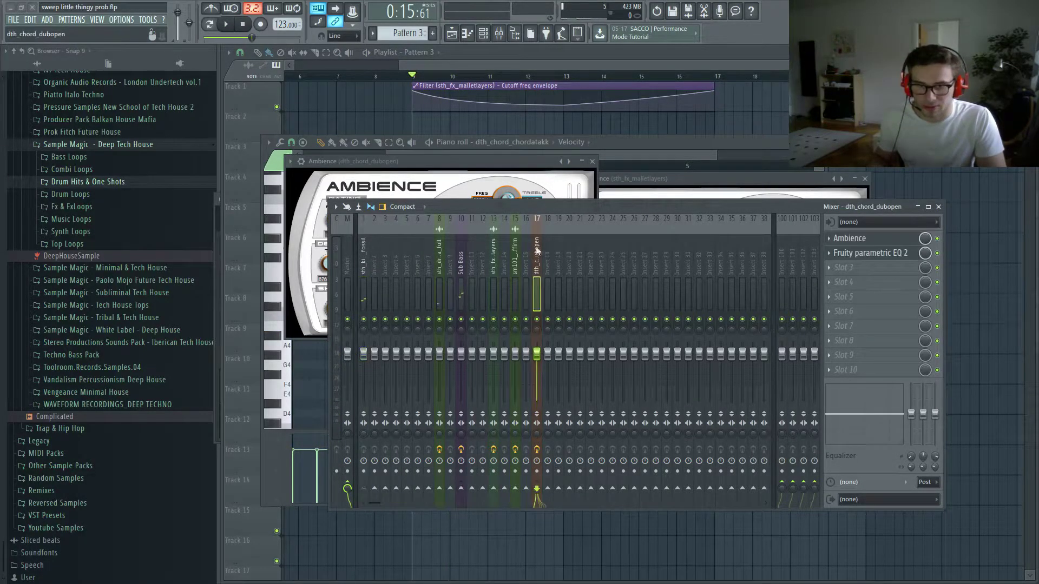
# - Load Fruity Limiter with a COMP preset and move it to slot 1
pyautogui.click(917, 267)
pyautogui.click(905, 341)
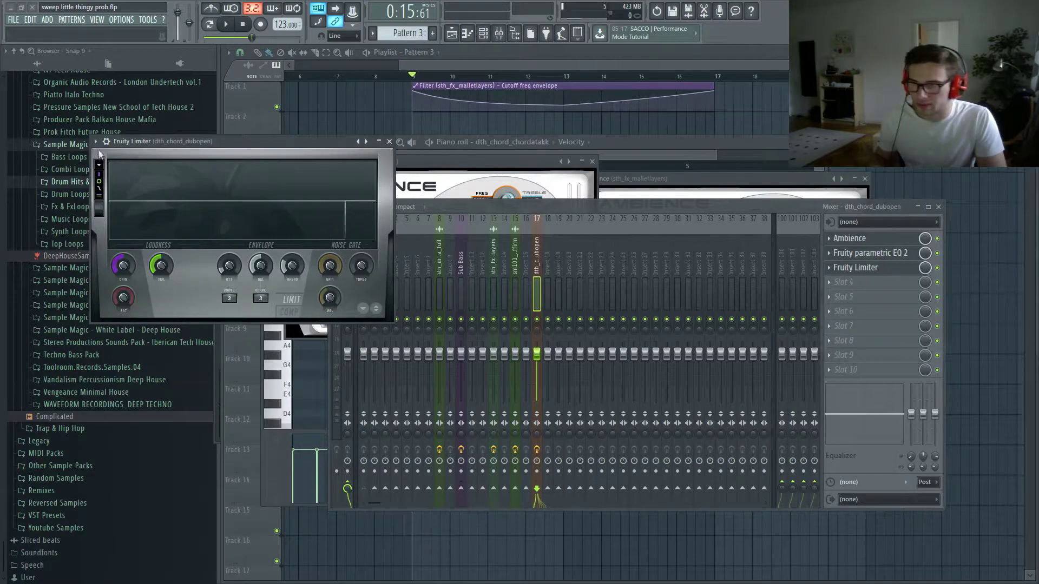
pyautogui.click(99, 162)
pyautogui.click(231, 291)
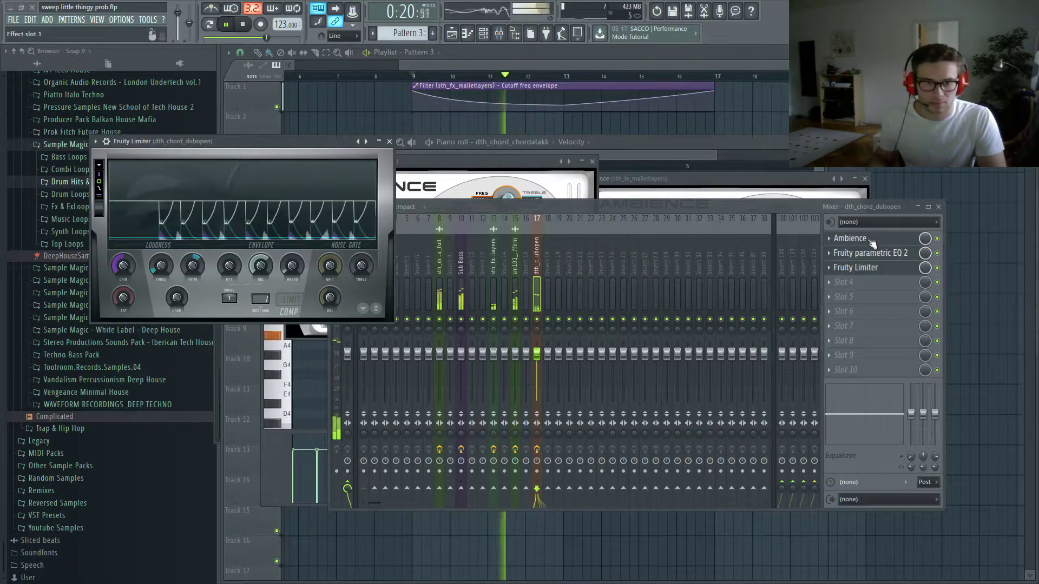
pyautogui.moveTo(878, 267); pyautogui.dragTo(866, 240)
pyautogui.press('space')
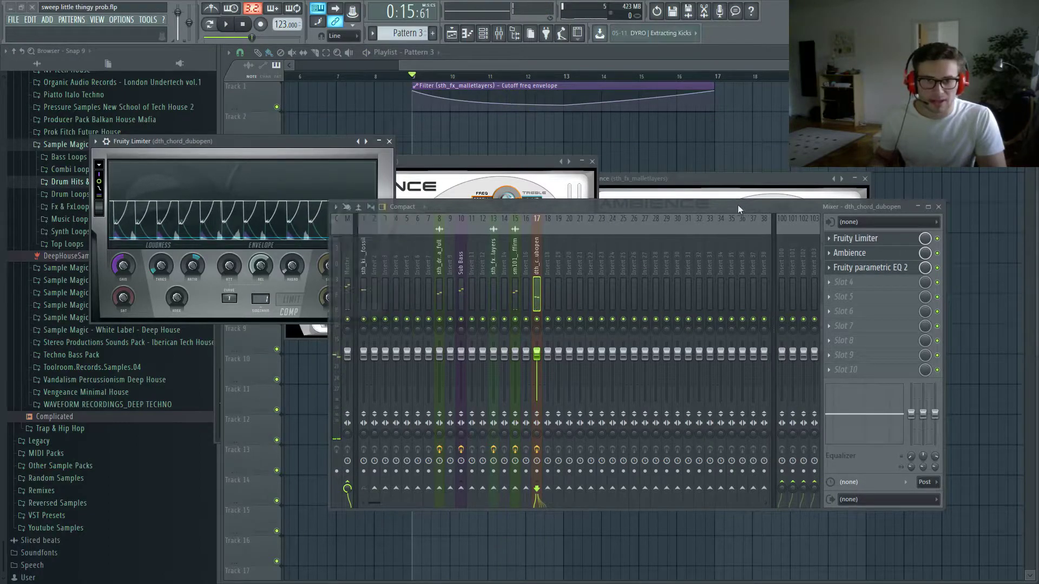
pyautogui.click(755, 223)
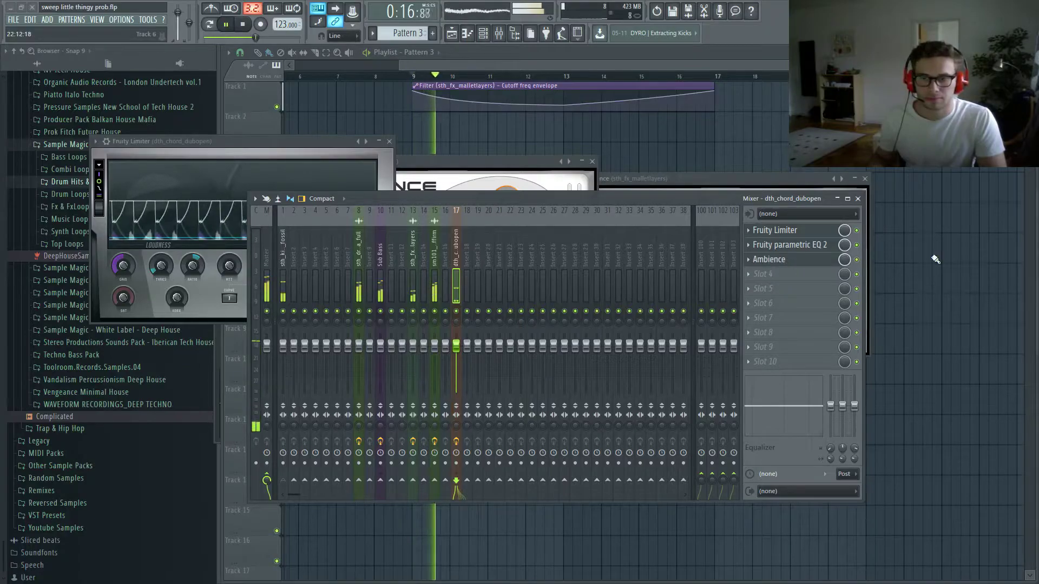
pyautogui.press('F9')
# - Replay from bar 9, reposition the Mixer, and open slot 4's plugin menu
pyautogui.press('space')
pyautogui.press('F6')
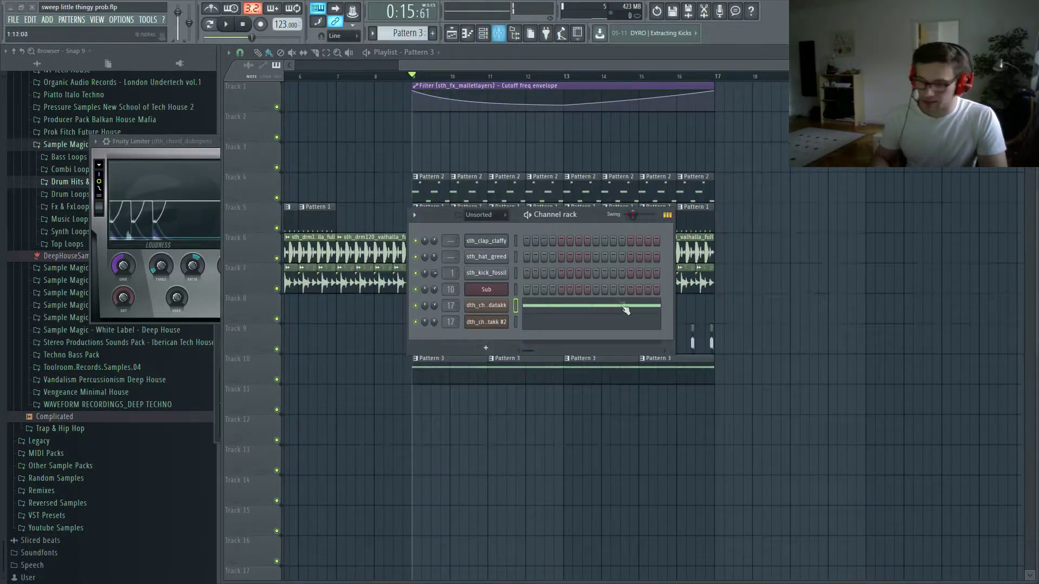
pyautogui.press('F9')
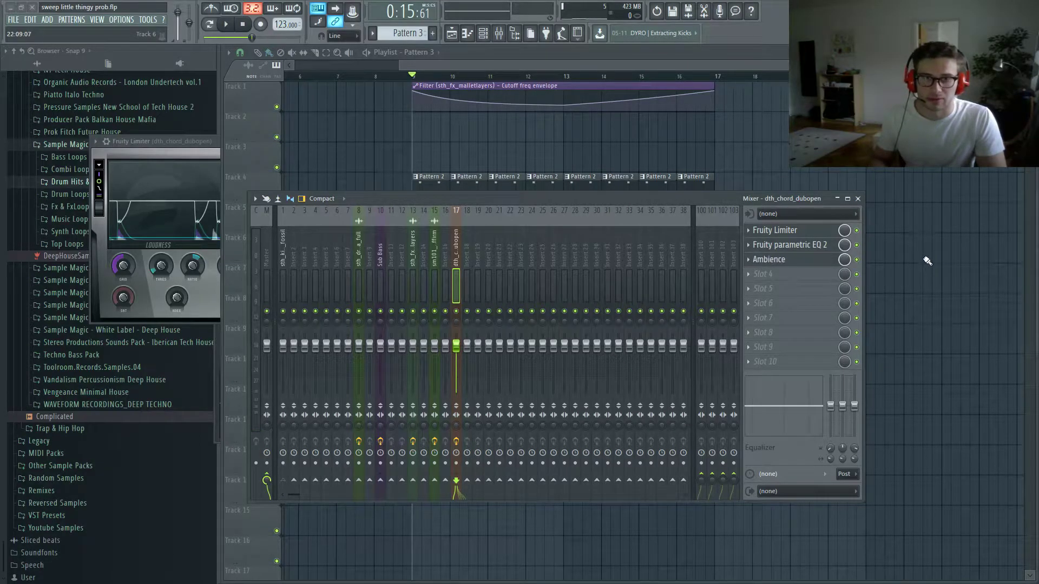
pyautogui.press('F9')
pyautogui.press('space')
pyautogui.scroll(-2, 350, 130)
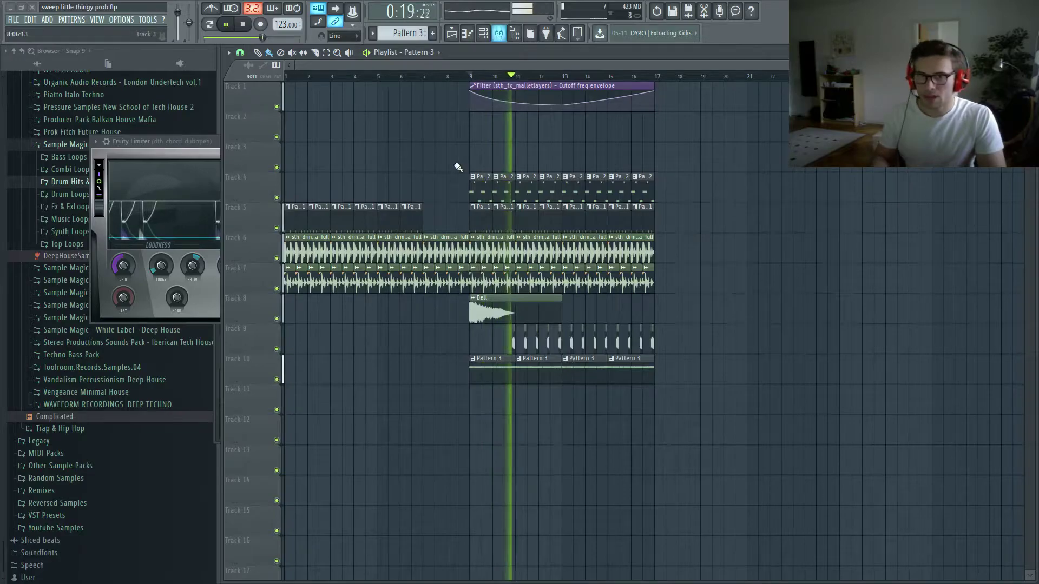
pyautogui.press('F9')
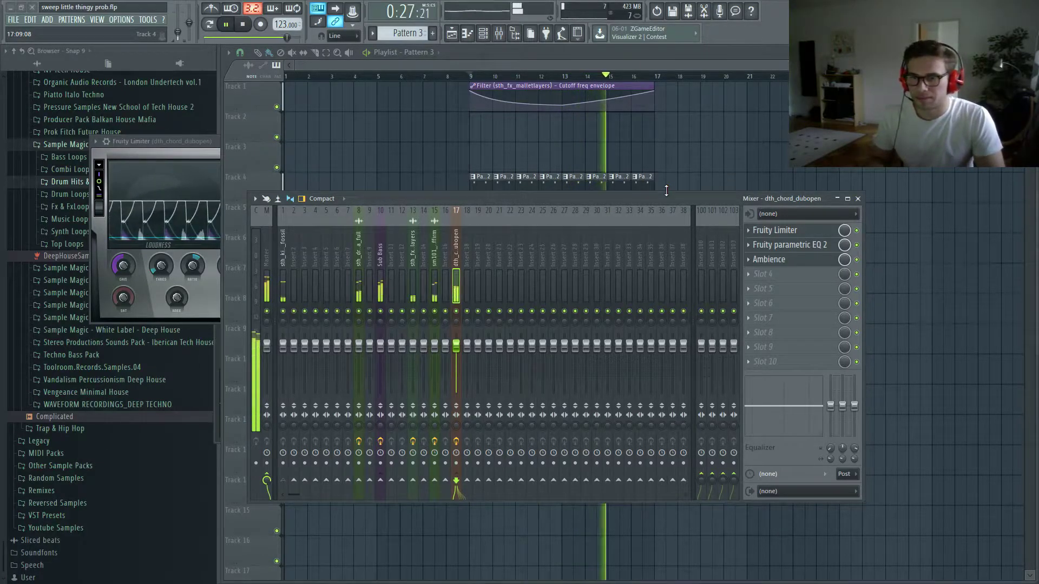
pyautogui.moveTo(580, 199); pyautogui.dragTo(624, 166)
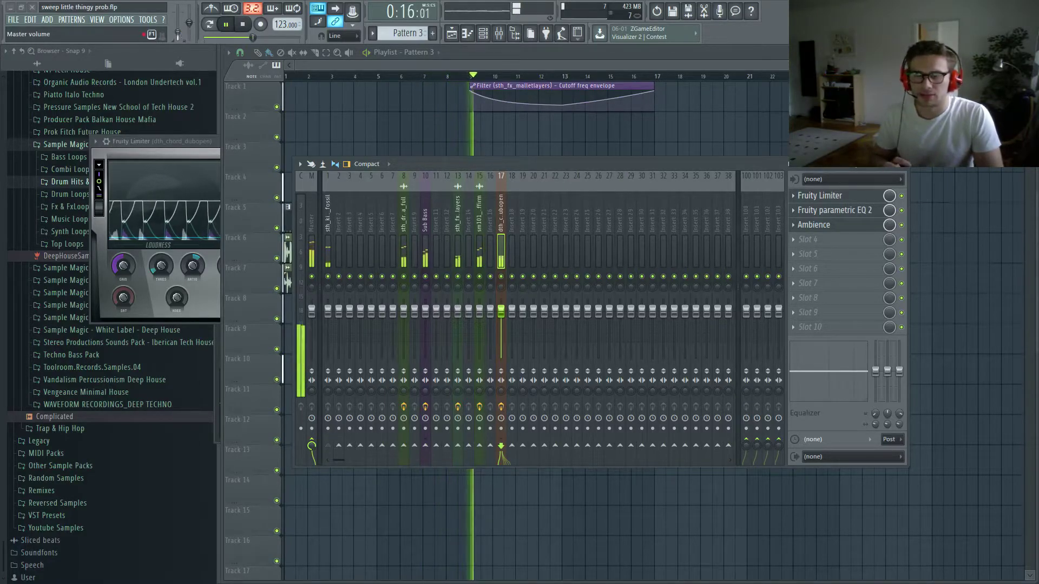
pyautogui.click(817, 237)
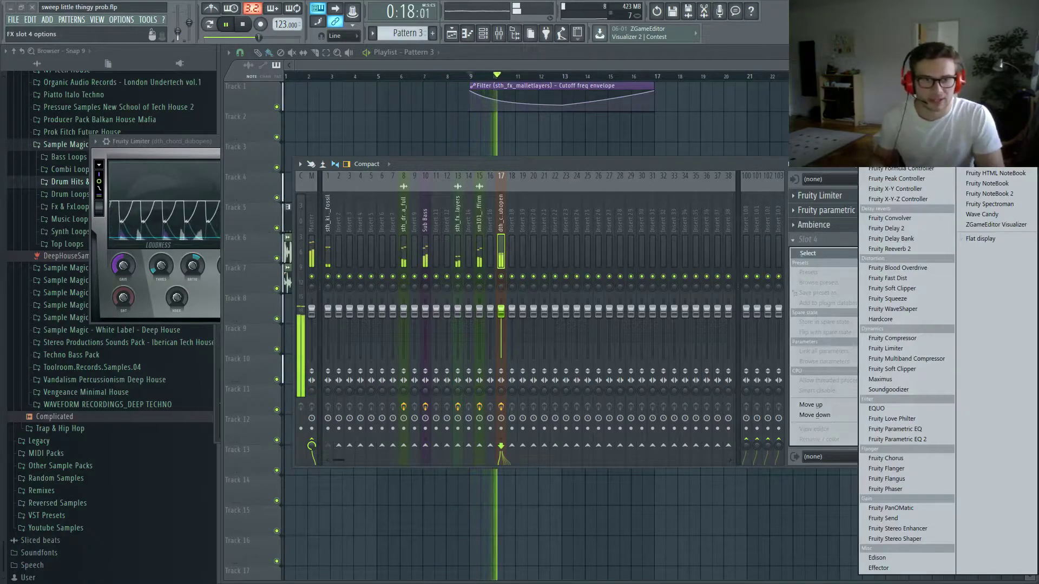
# - Load Fruity Filter into the chord's insert slot 4, enabling x2 and lowering Resonance
pyautogui.click(893, 573)
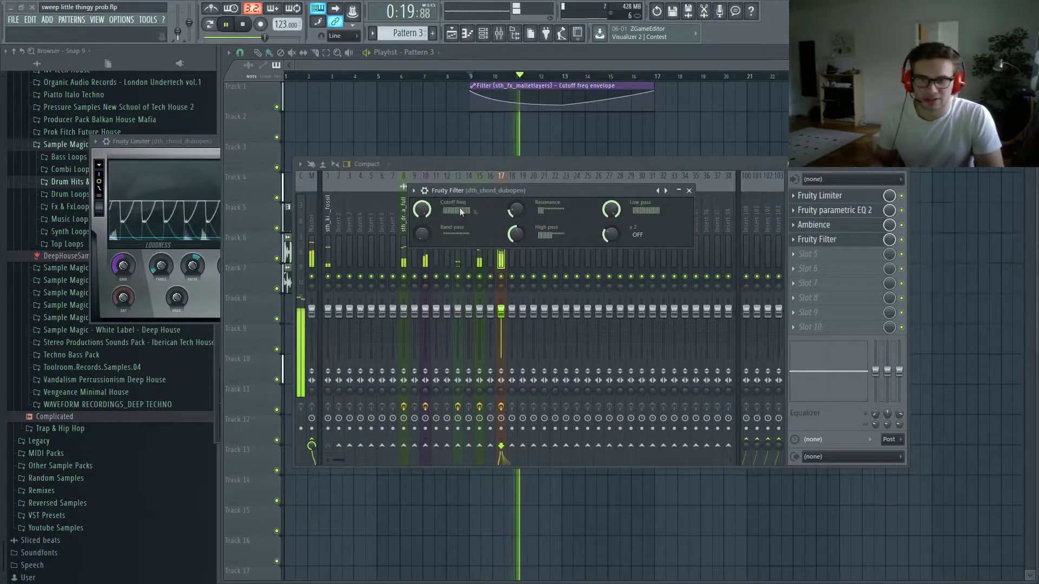
pyautogui.moveTo(612, 235); pyautogui.dragTo(611, 227)
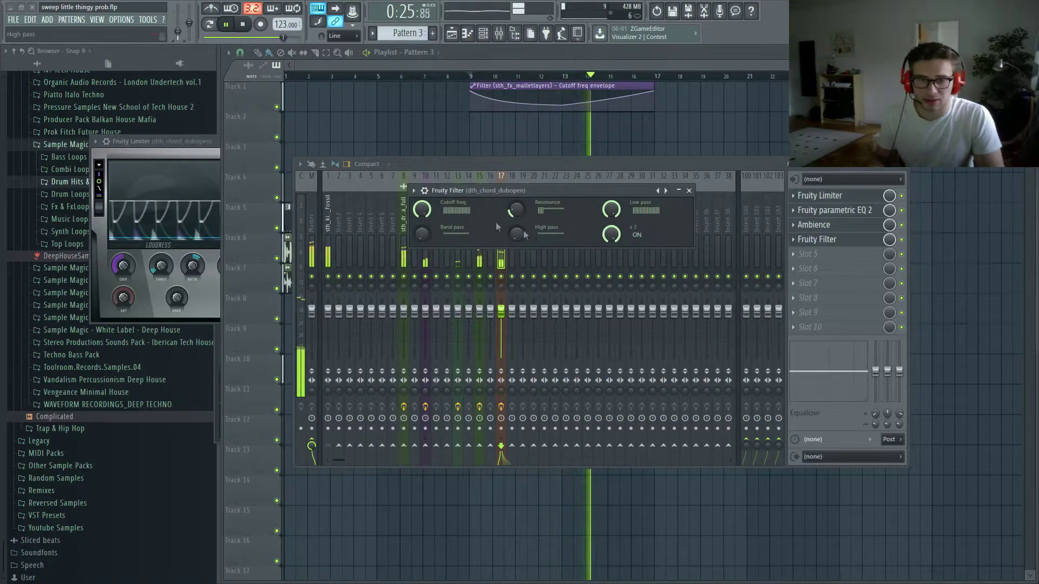
pyautogui.moveTo(515, 210); pyautogui.dragTo(516, 228)
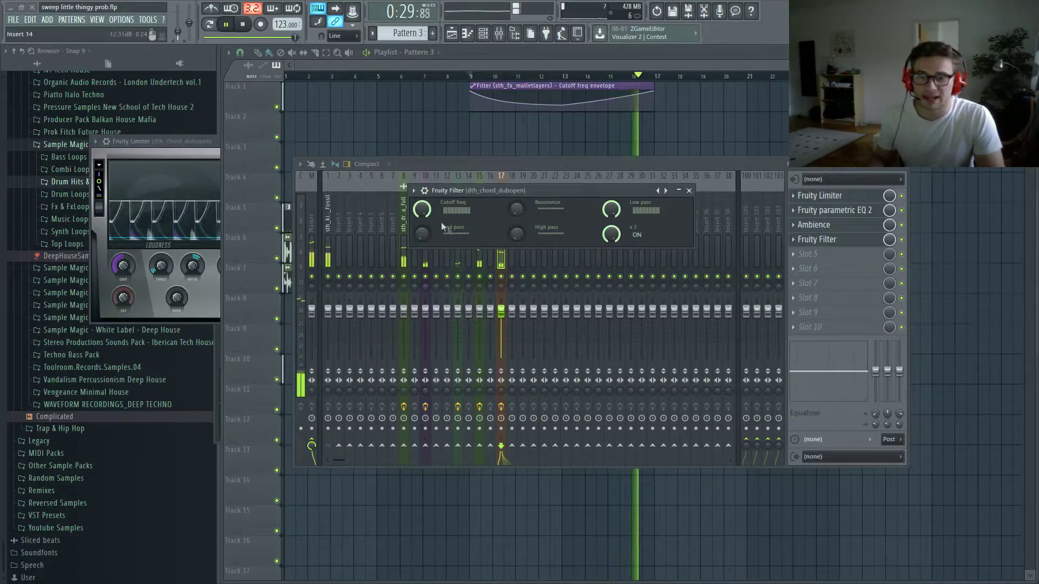
# - Create an automation clip for the filter's Cutoff freq on Track 2
pyautogui.rightClick(424, 212)
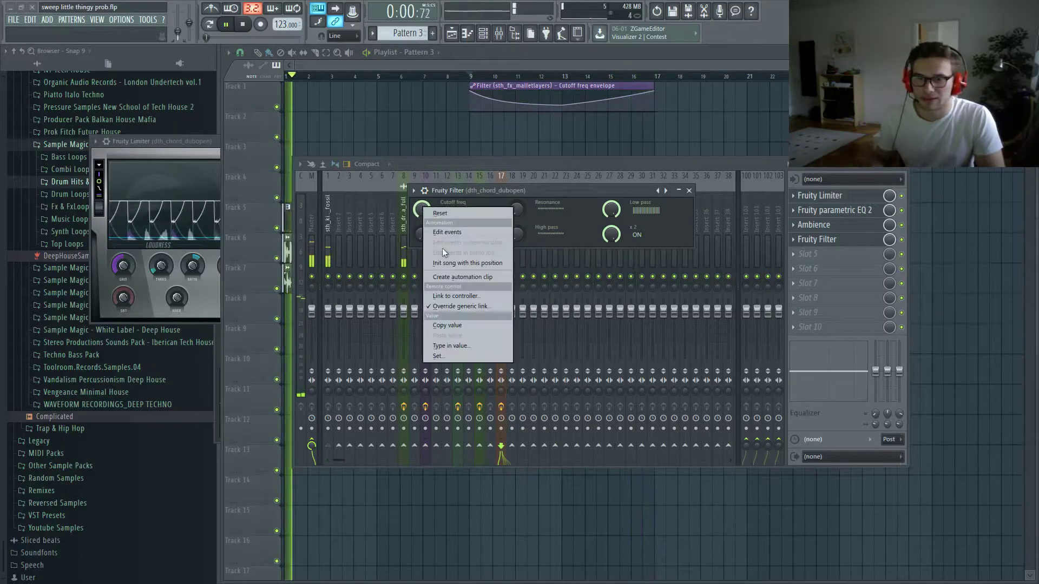
pyautogui.click(424, 211)
pyautogui.rightClick(426, 213)
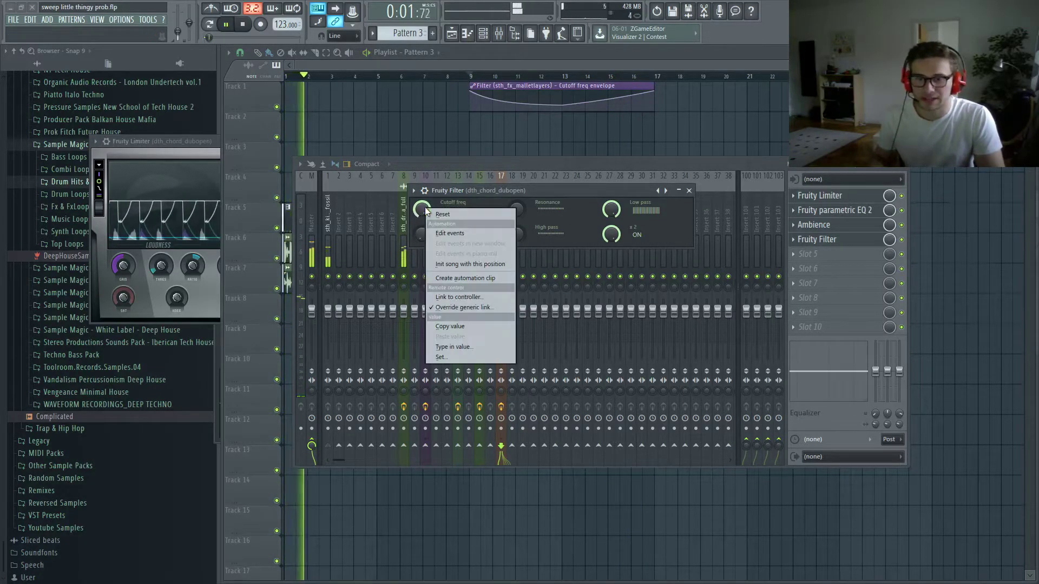
pyautogui.click(462, 279)
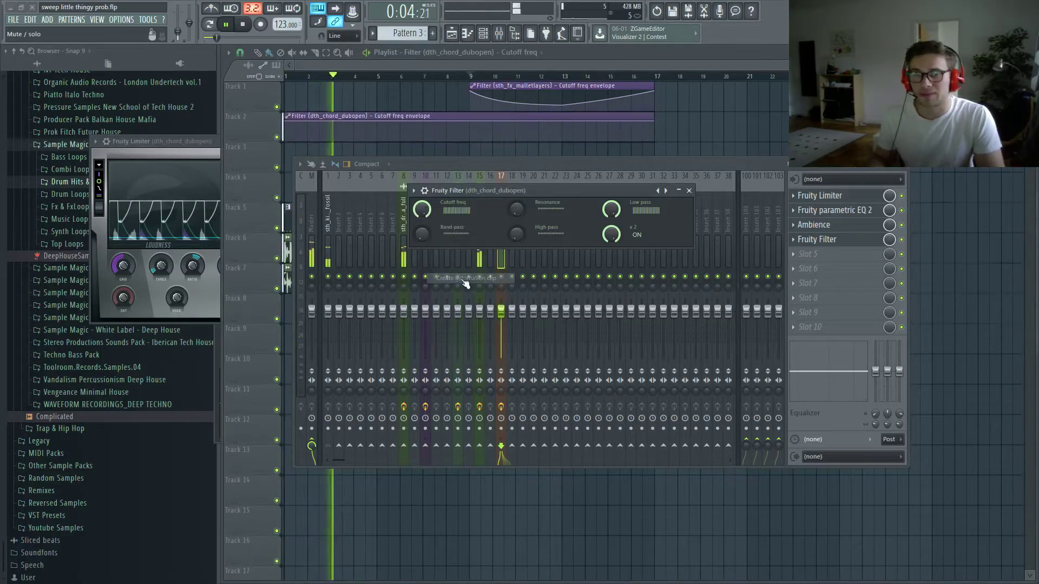
pyautogui.click(391, 151)
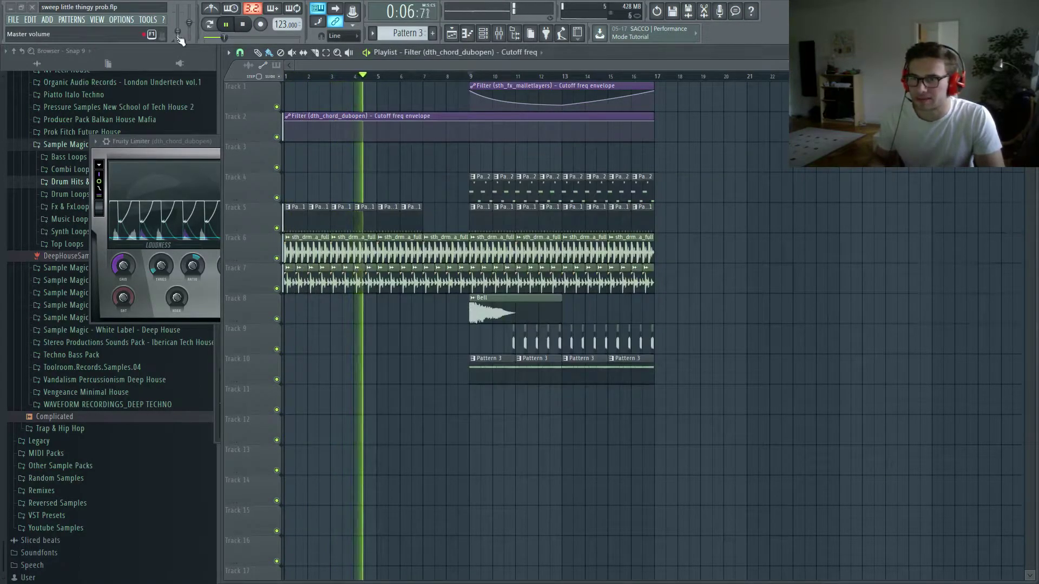
# - Paint Pattern 3 across bars 1–9 on Track 10 and start the Track 2 cutoff envelope low
pyautogui.press('space')
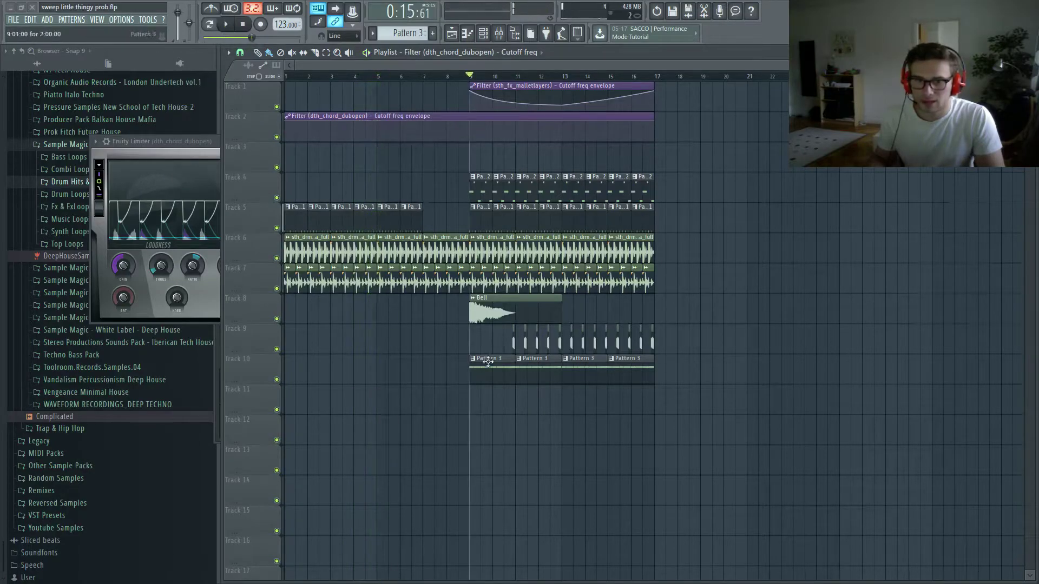
pyautogui.moveTo(301, 372); pyautogui.dragTo(467, 372)
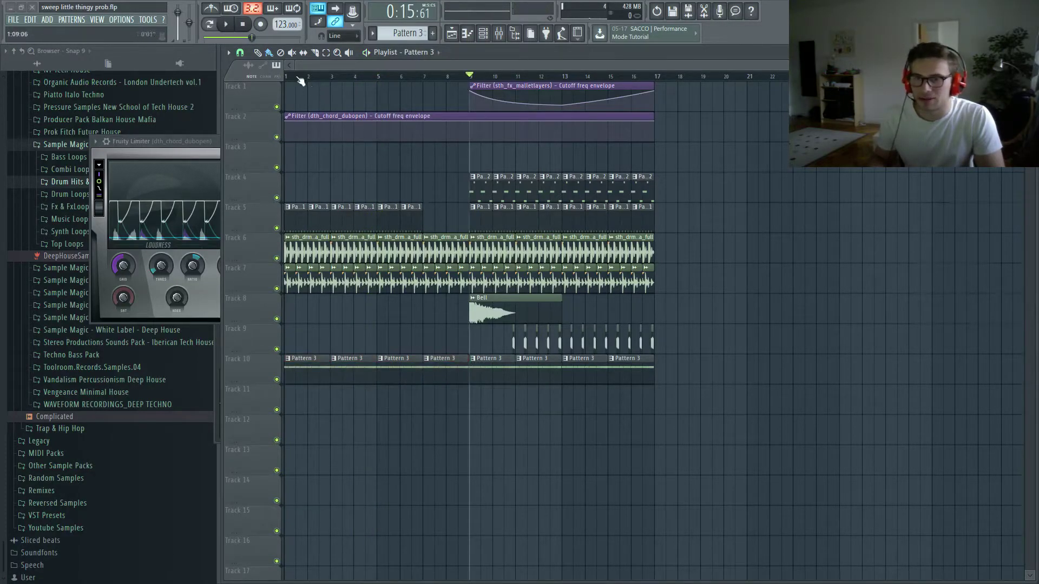
pyautogui.moveTo(290, 122); pyautogui.dragTo(286, 135)
# - Raise the envelope to full cutoff at bar 9 with a curved rise, auditioning the sweep
pyautogui.press('space')
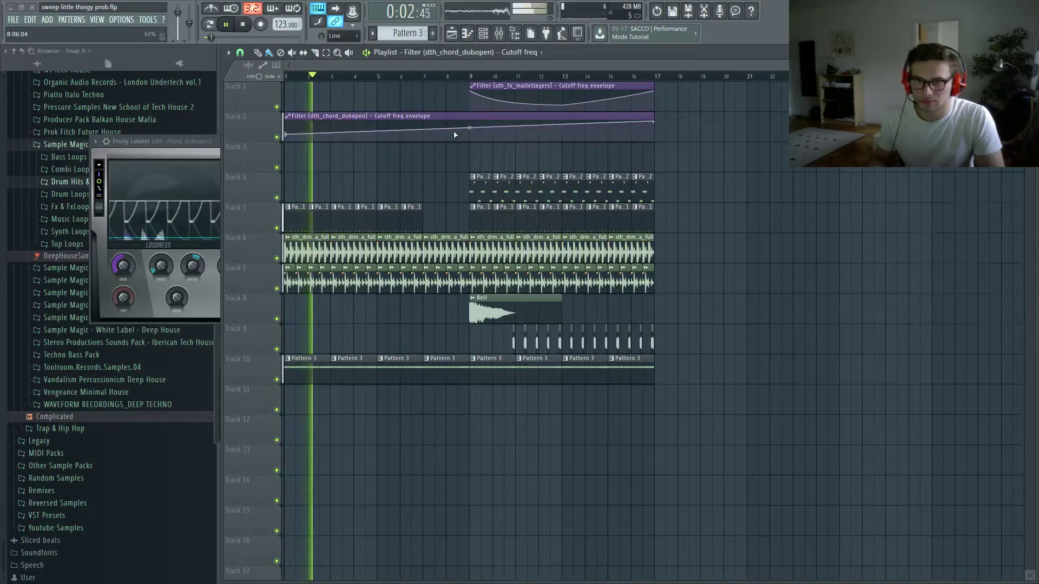
pyautogui.moveTo(471, 129); pyautogui.dragTo(471, 122)
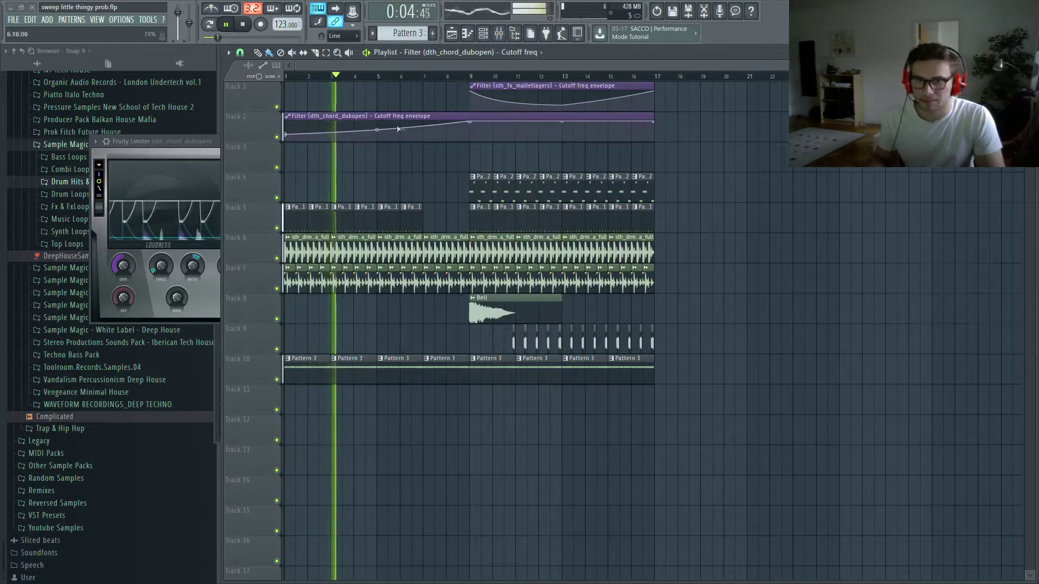
pyautogui.moveTo(377, 128); pyautogui.dragTo(377, 131)
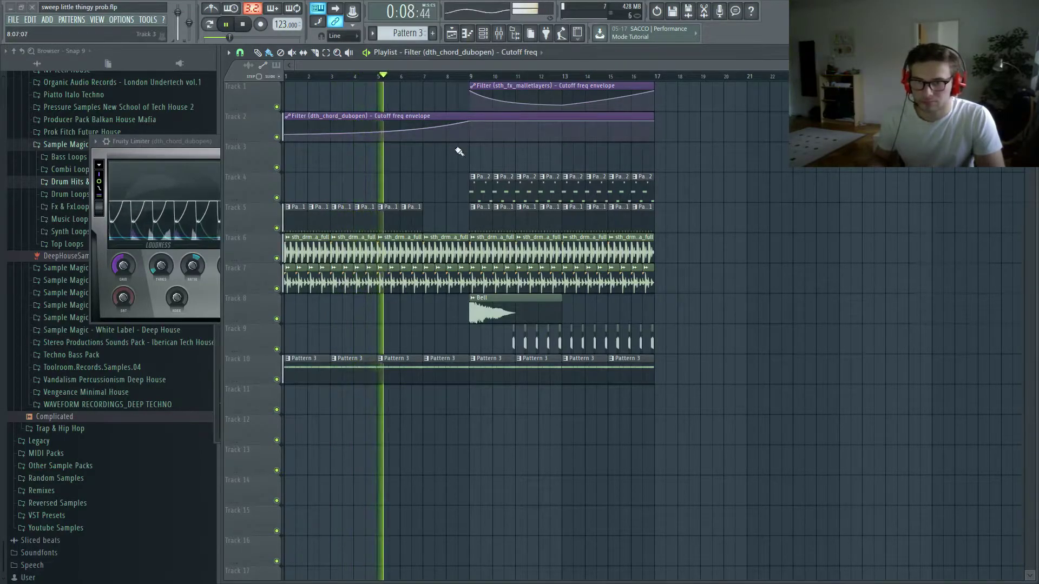
pyautogui.press('XF86AudioLowerVolume')
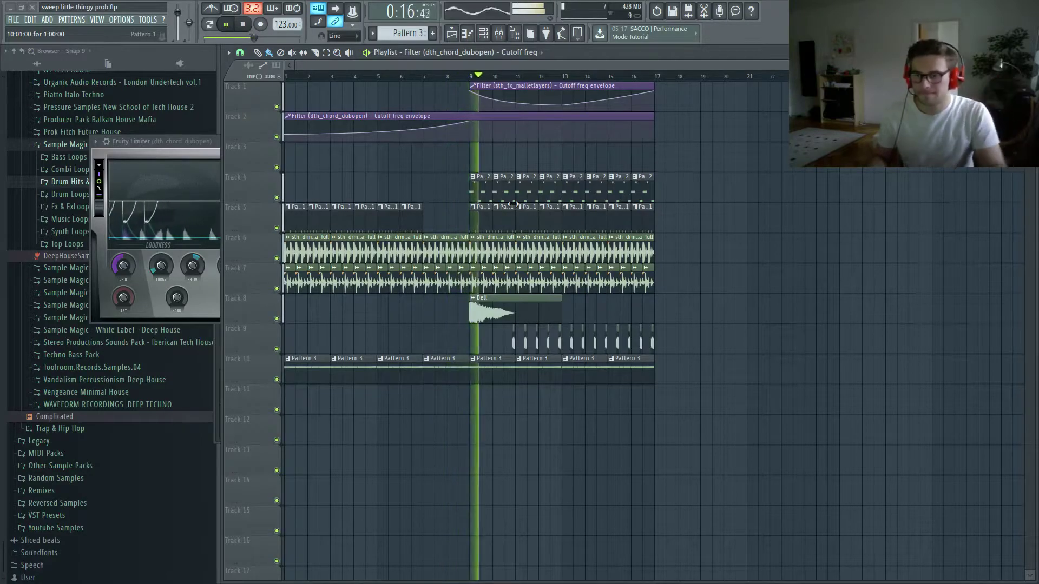
# - Reopen the mixer with F9 and stop playback
pyautogui.press('F9')
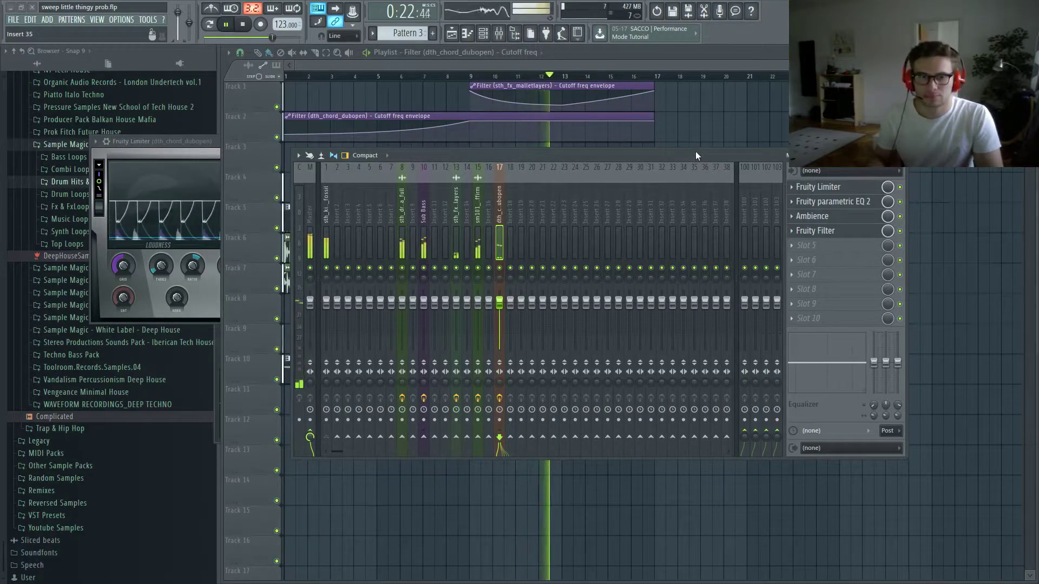
pyautogui.press('F9')
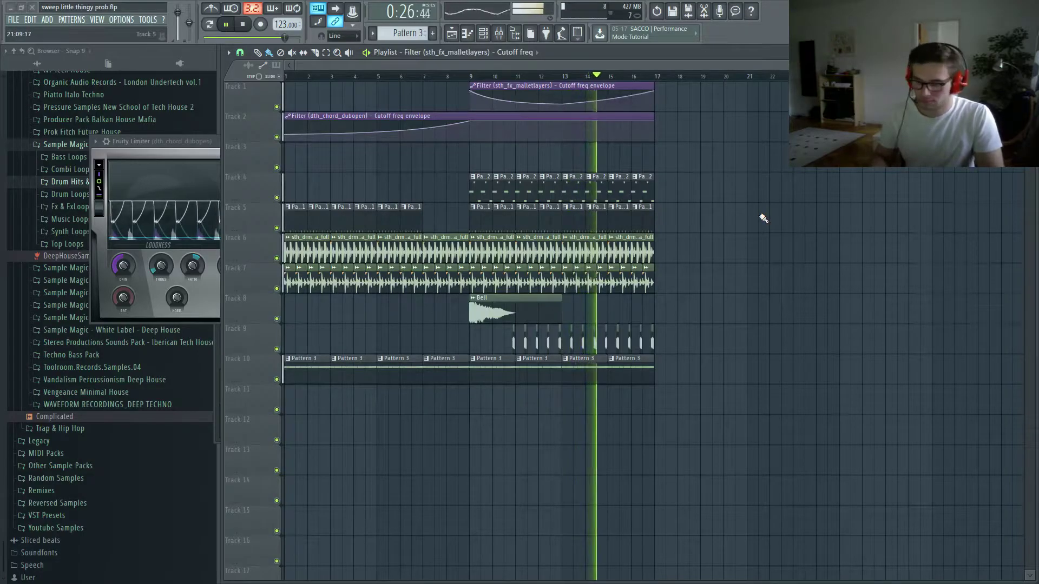
pyautogui.press('F9')
pyautogui.press('space')
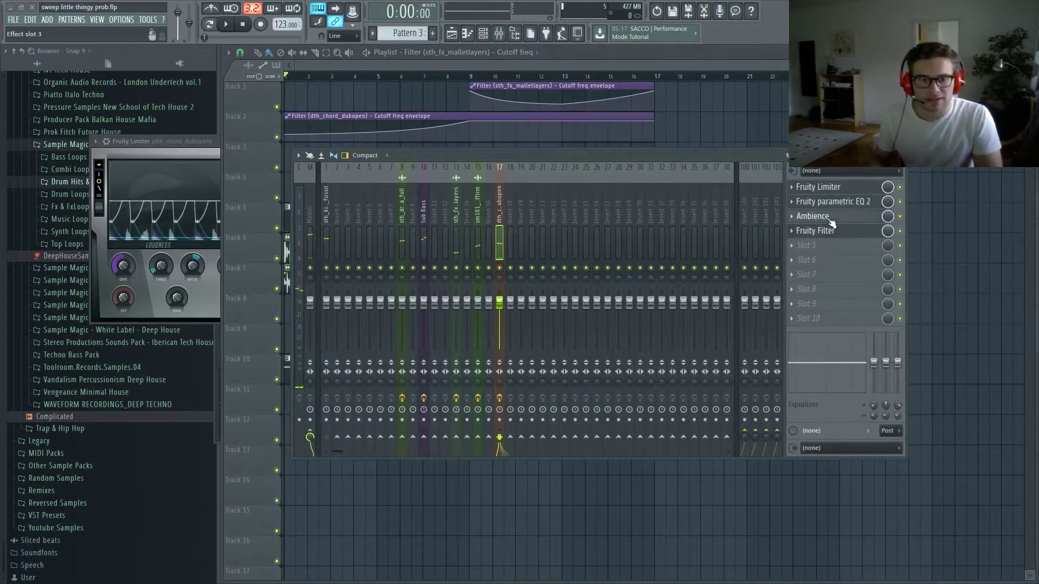
# - Open the chord's Ambience reverb and lower its Wet level slightly
pyautogui.click(830, 218)
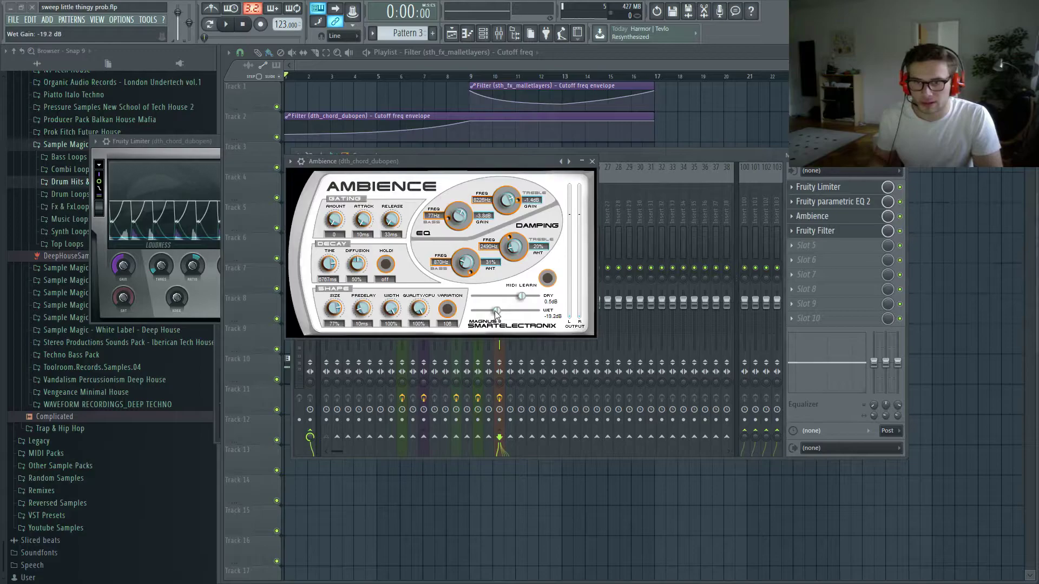
pyautogui.moveTo(494, 311); pyautogui.dragTo(492, 311)
pyautogui.click(370, 171)
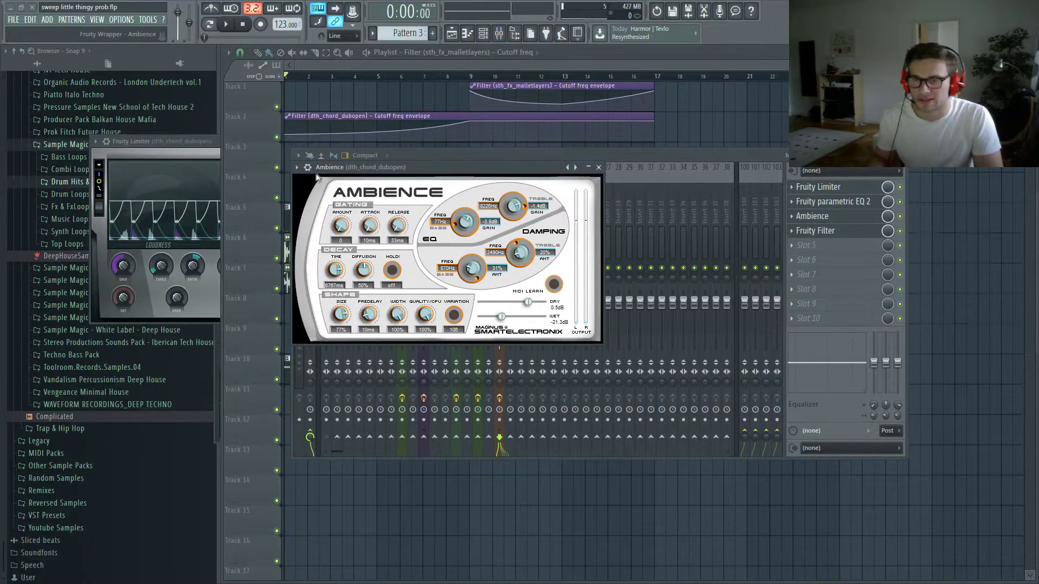
# - Create a Wet Gain automation clip from the reverb's browsed parameters
pyautogui.click(297, 167)
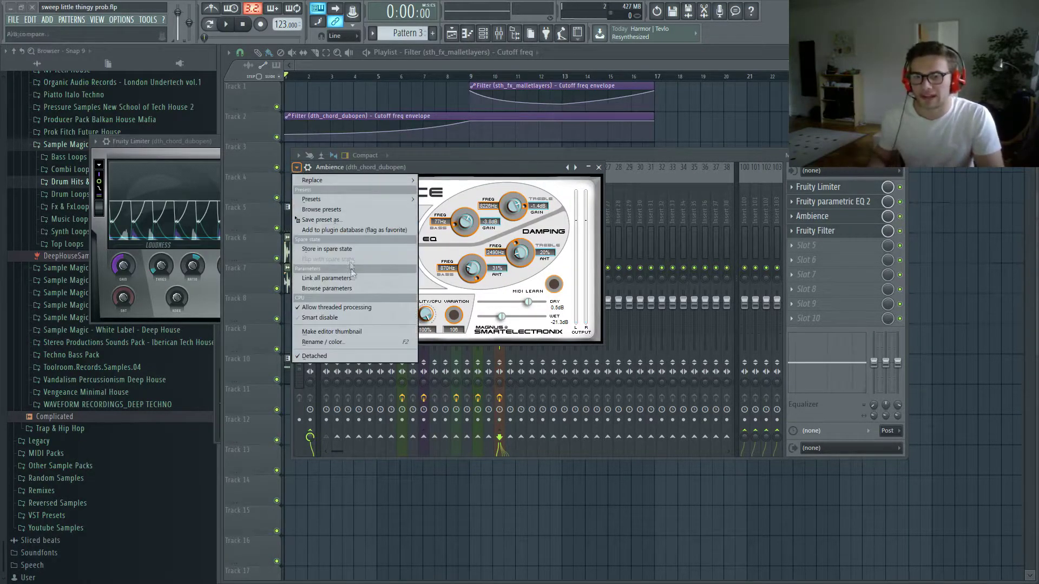
pyautogui.click(298, 168)
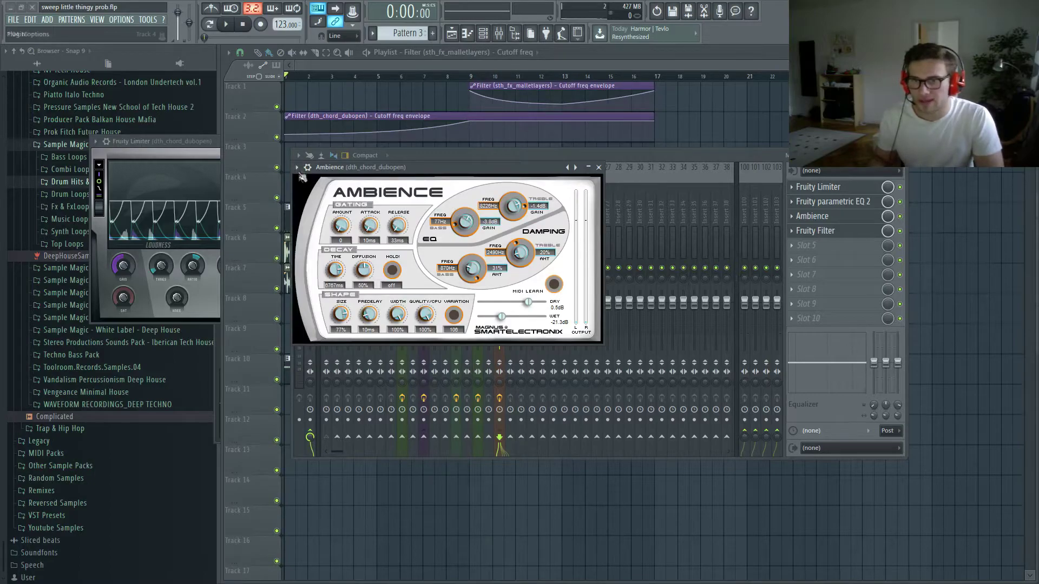
pyautogui.click(299, 169)
pyautogui.click(430, 324)
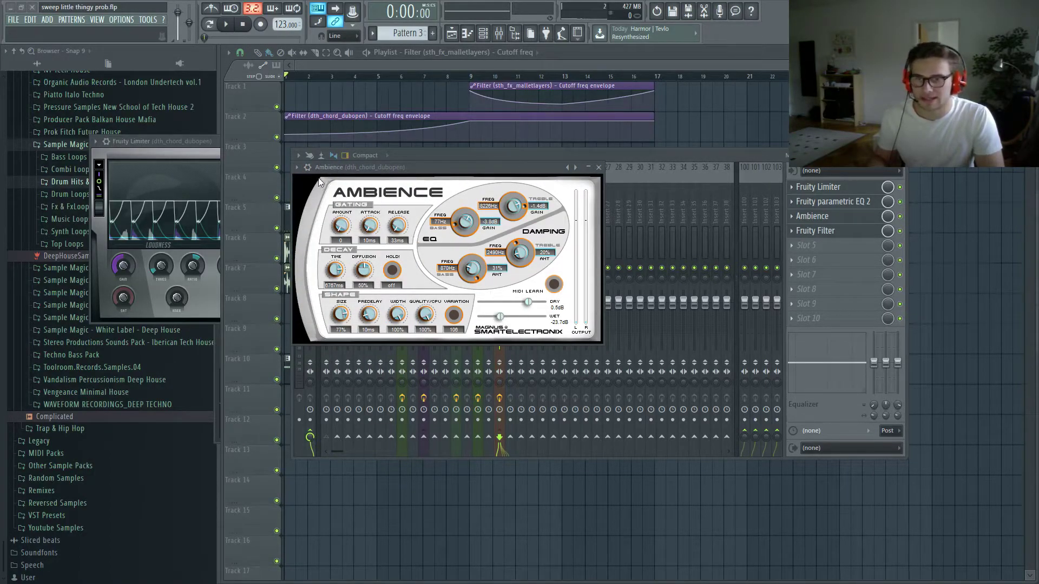
pyautogui.click(298, 169)
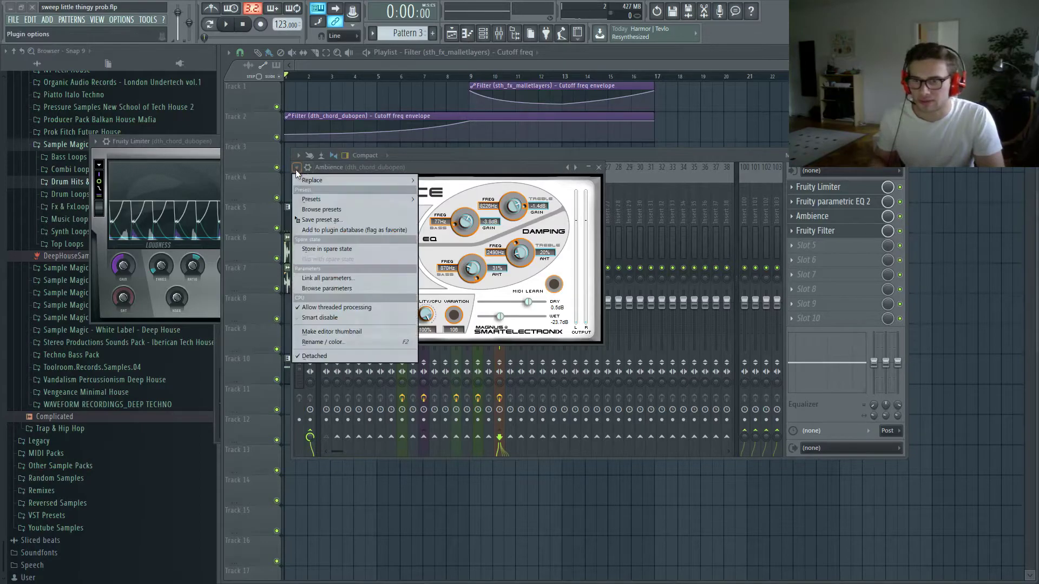
pyautogui.click(343, 290)
pyautogui.rightClick(69, 246)
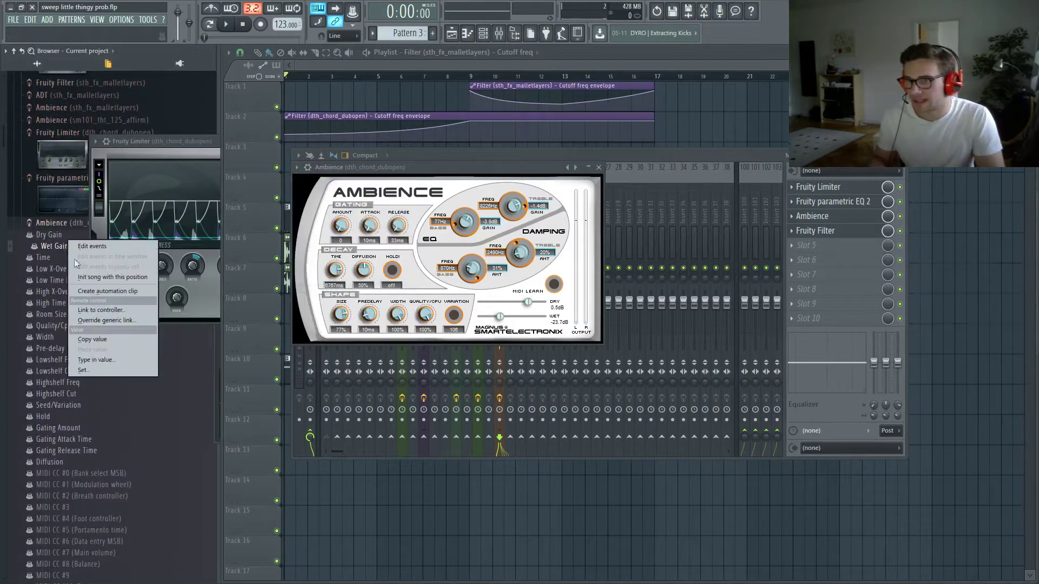
pyautogui.click(115, 292)
pyautogui.click(421, 124)
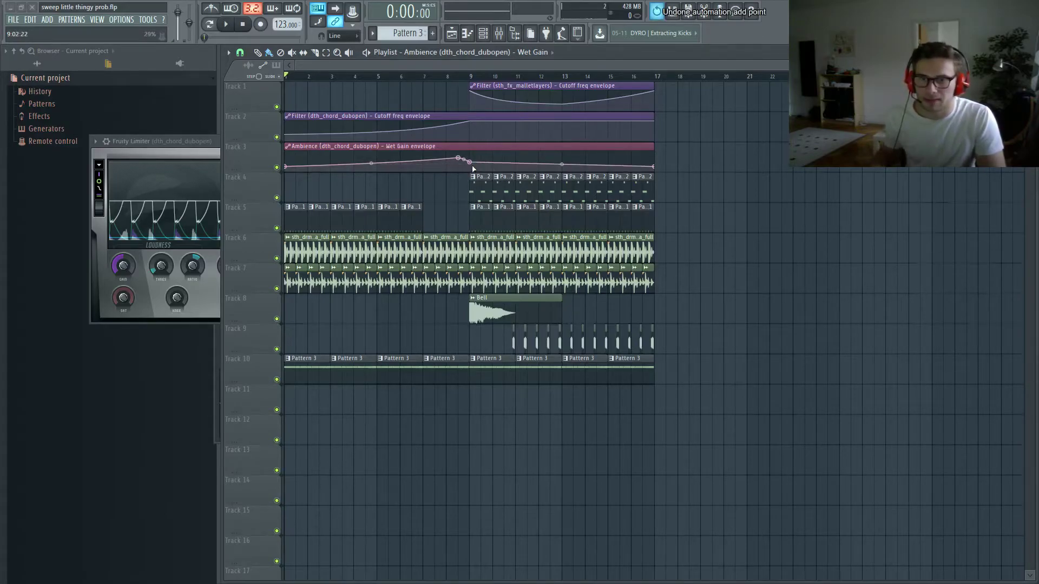
# - Play back the intro, undo the last change, and open the sth_drm120_valhalla_full sample settings
pyautogui.press('space')
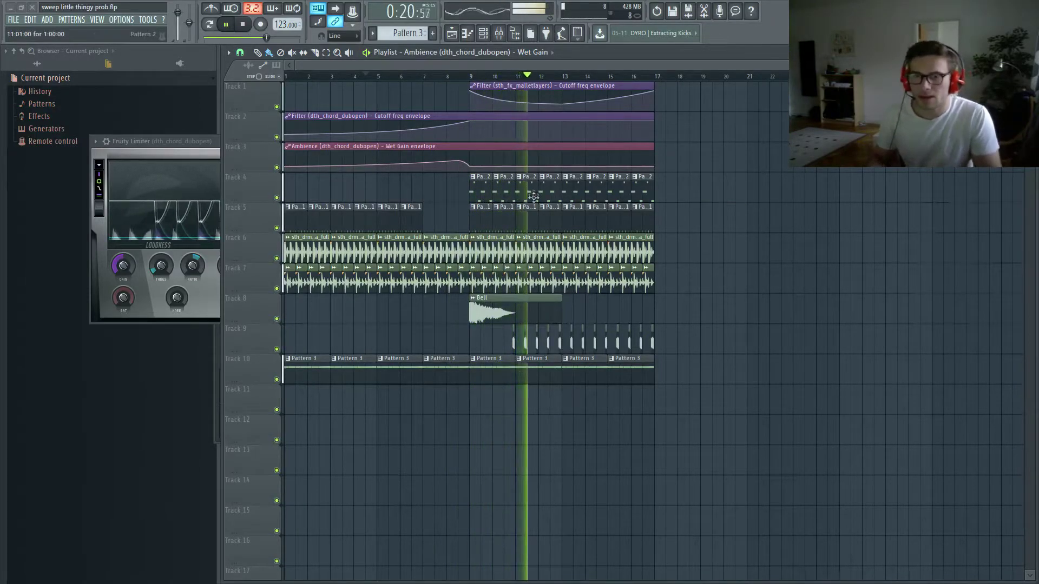
pyautogui.press('space')
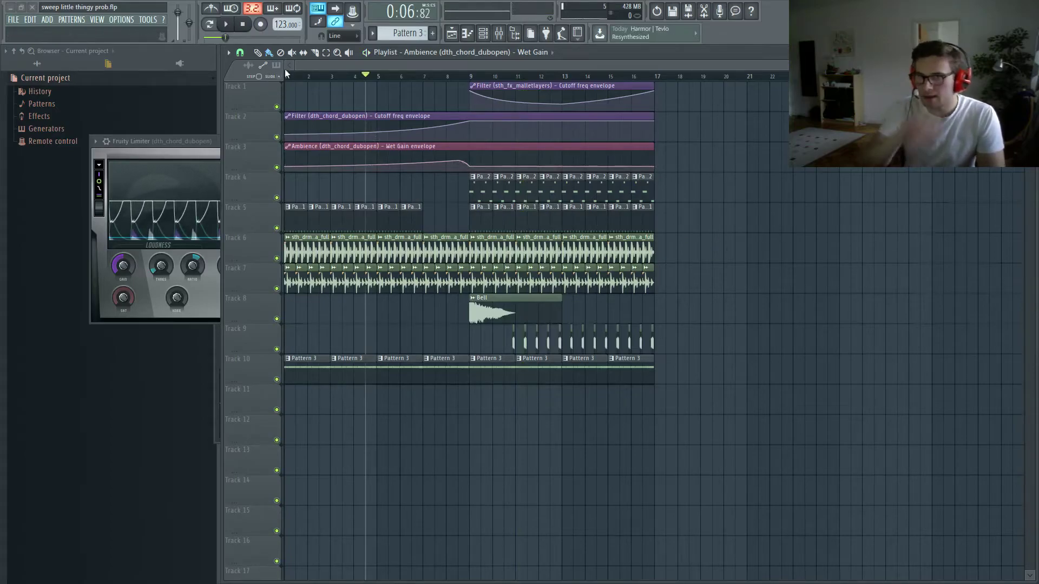
pyautogui.hotkey('ctrl', 'z')
pyautogui.hotkey('ctrl', 'z')
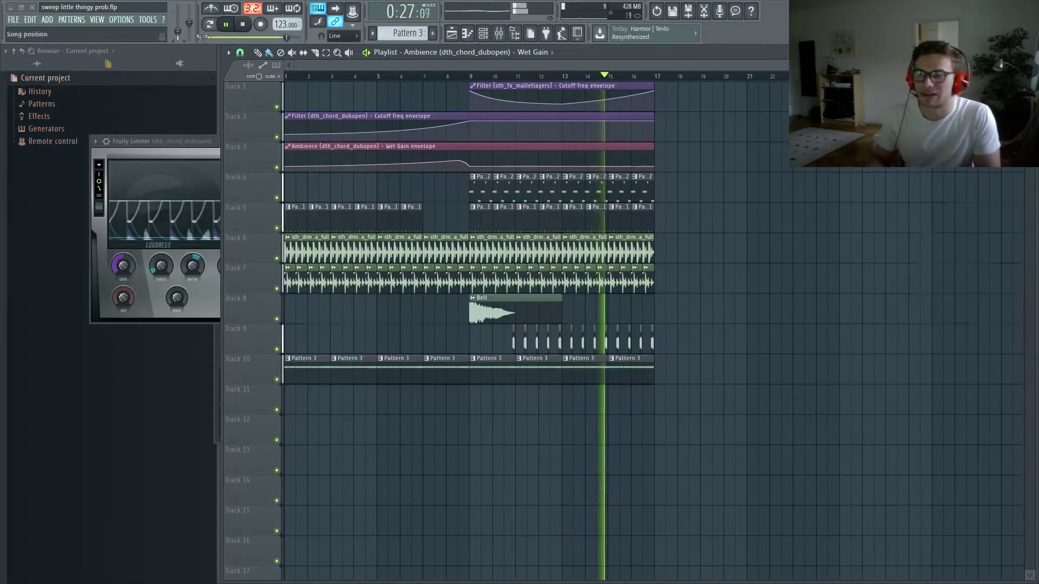
pyautogui.rightClick(182, 28)
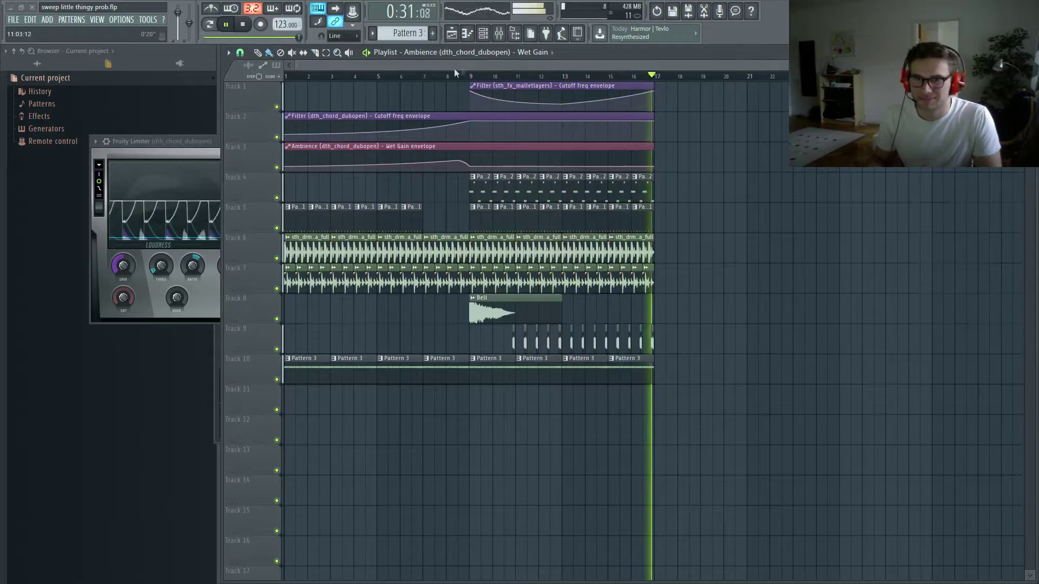
pyautogui.doubleClick(439, 258)
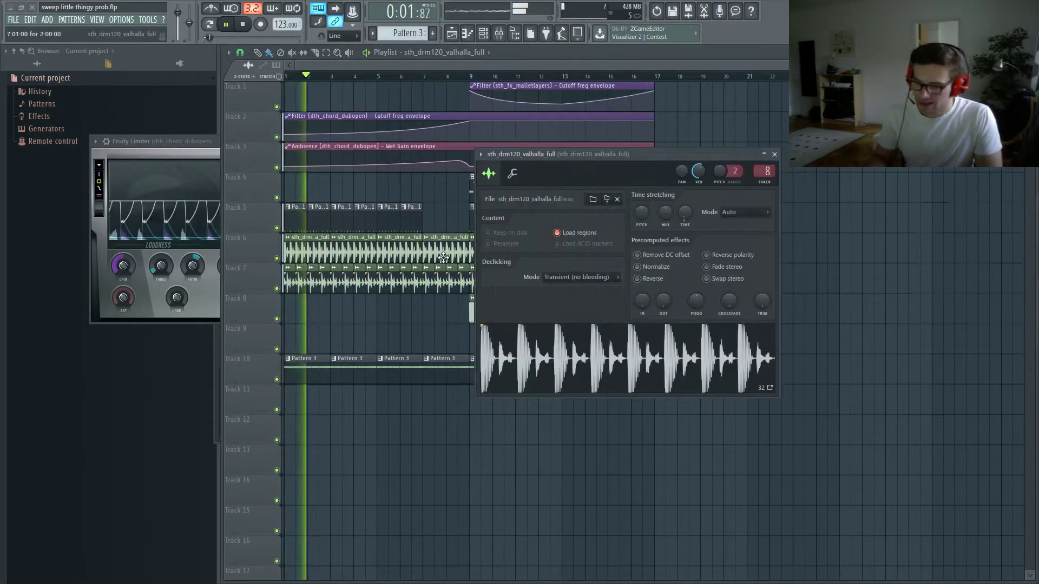
# - Stop playback and bring the mixer back up with F9
pyautogui.press('F9')
pyautogui.press('space')
pyautogui.press('F9')
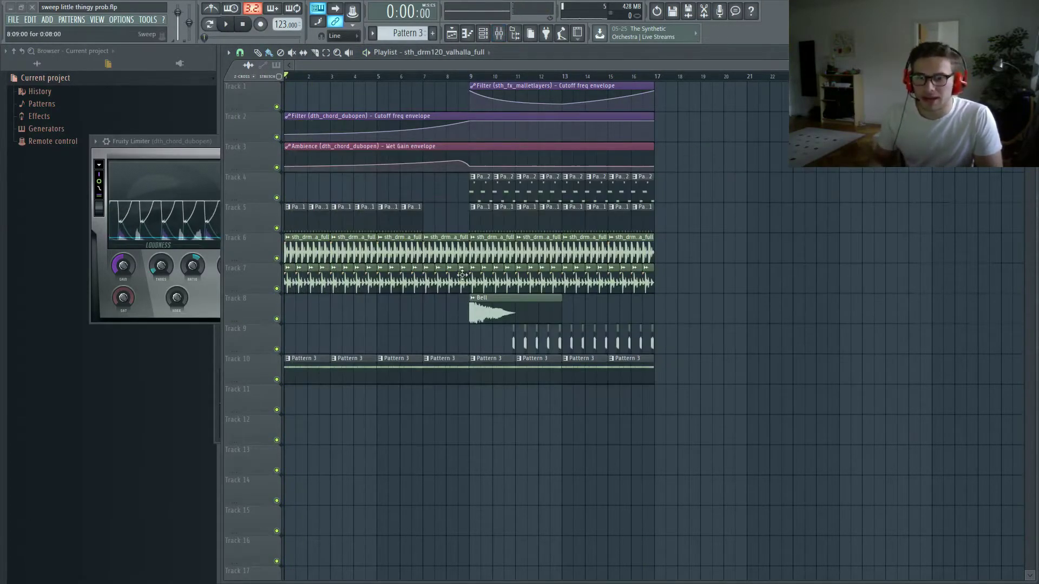
pyautogui.doubleClick(460, 279)
pyautogui.press('F9')
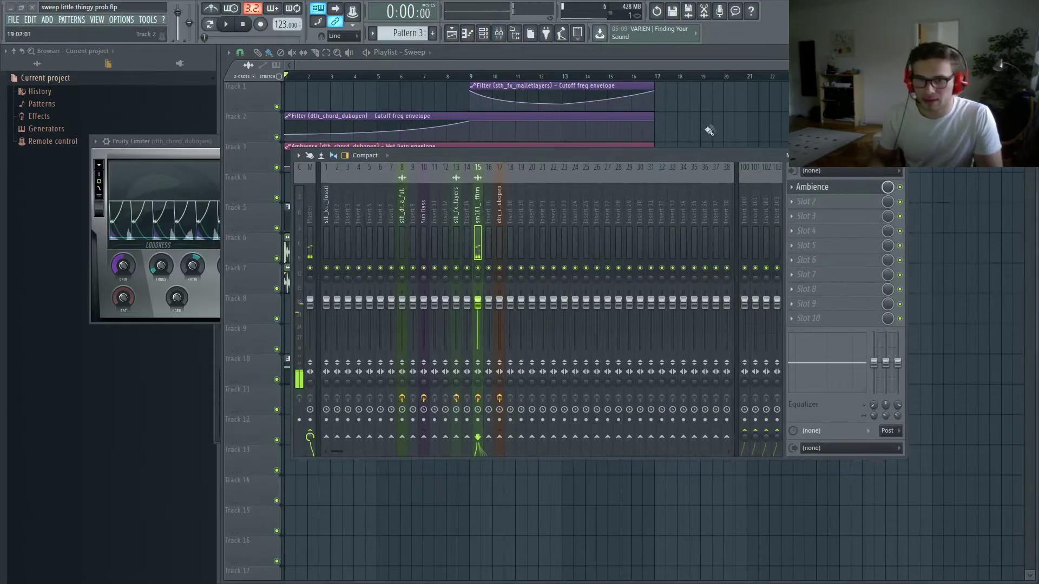
pyautogui.press('F9')
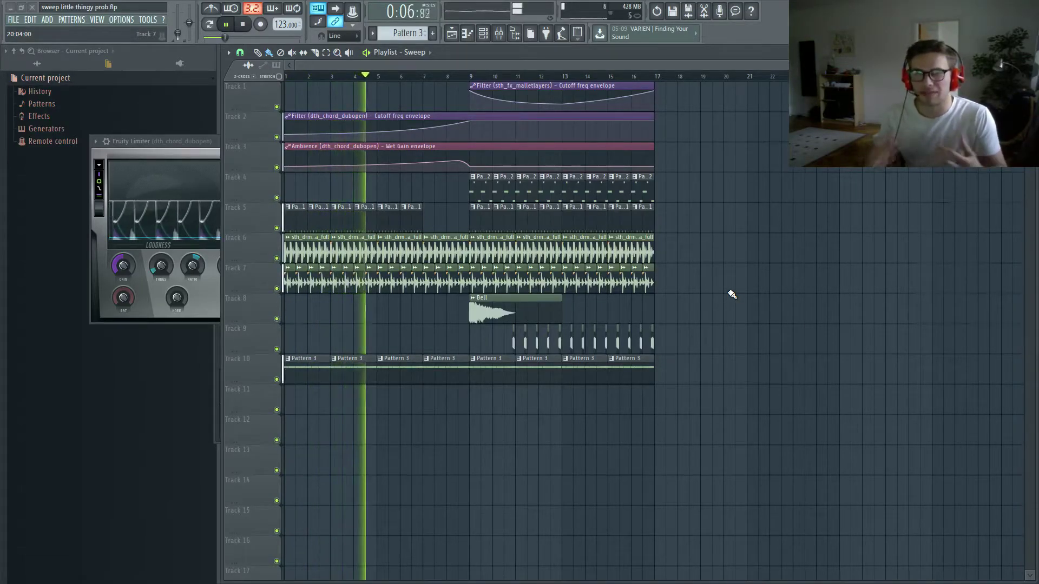
pyautogui.press('F9')
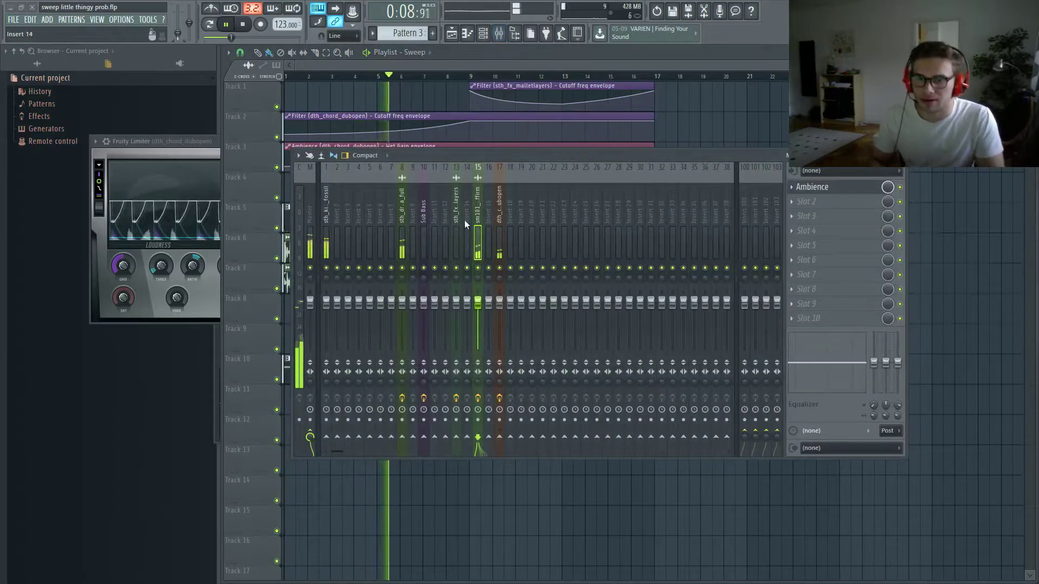
# - Add Fruity Filter to the affirm track and create its cutoff automation clip
pyautogui.click(812, 202)
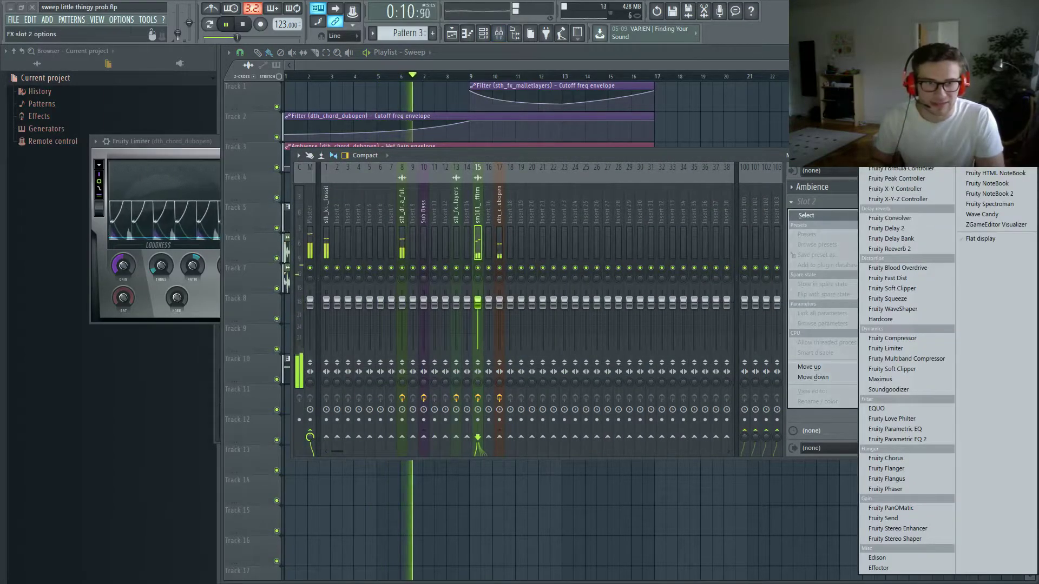
pyautogui.click(812, 213)
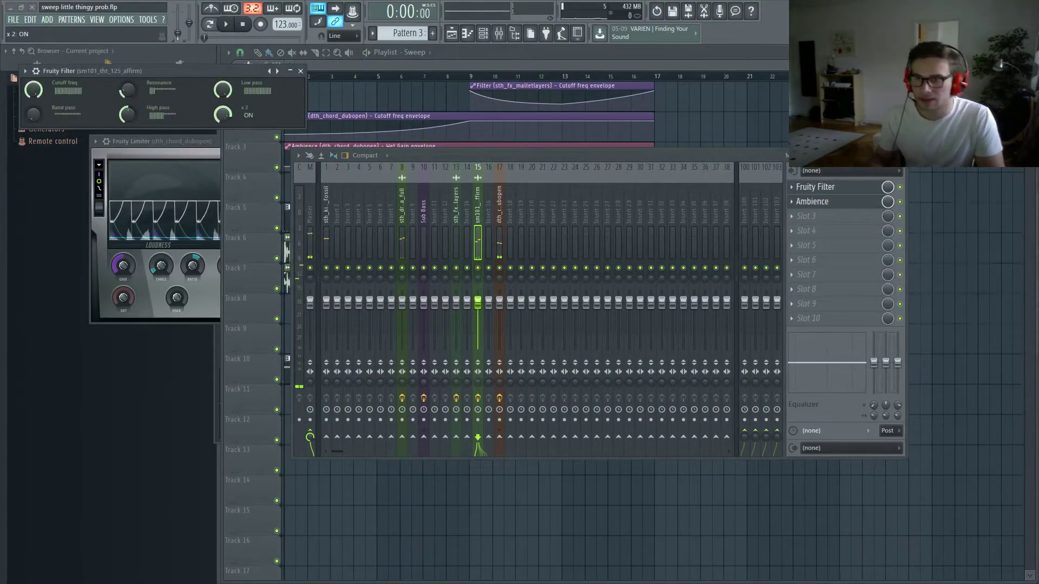
pyautogui.rightClick(33, 94)
pyautogui.click(118, 154)
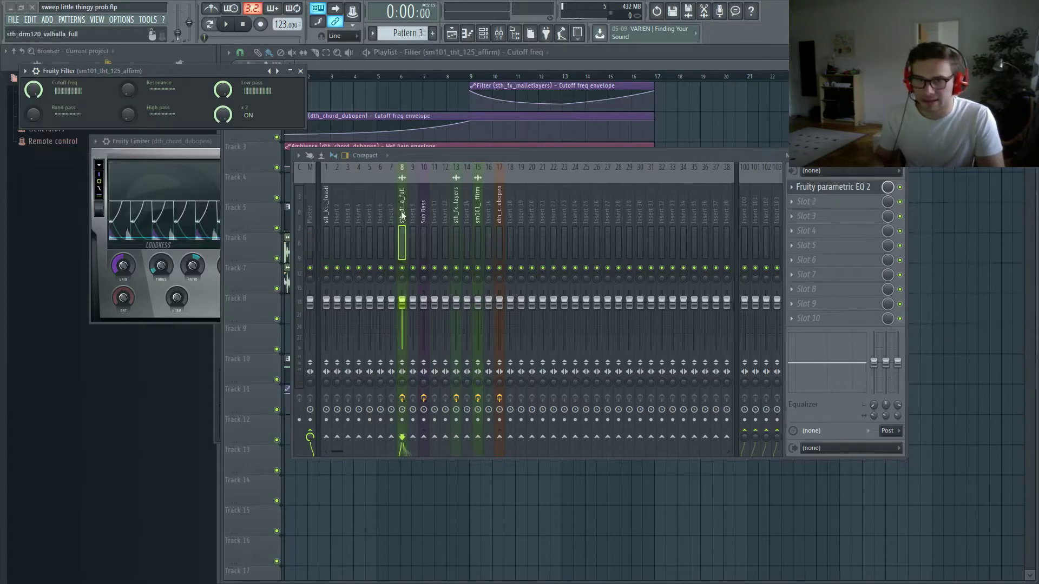
# - Add Fruity Filter to the valhalla drum loop and create its cutoff automation clip
pyautogui.click(820, 205)
pyautogui.click(901, 154)
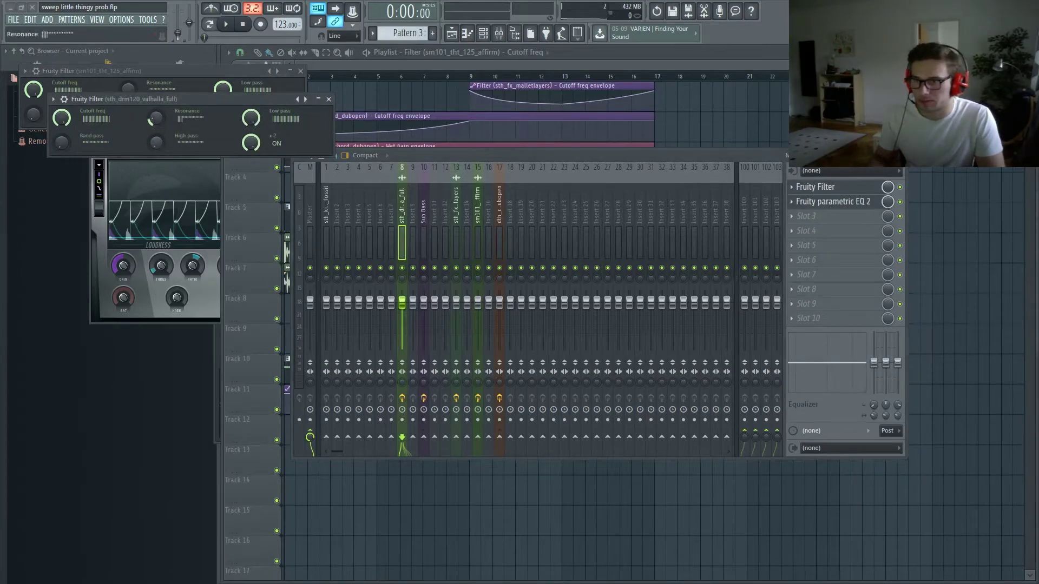
pyautogui.rightClick(61, 119)
pyautogui.click(94, 188)
# - Shape the Track 11 and 12 cutoff envelopes to dip, then rise sharply near bar 9
pyautogui.click(703, 102)
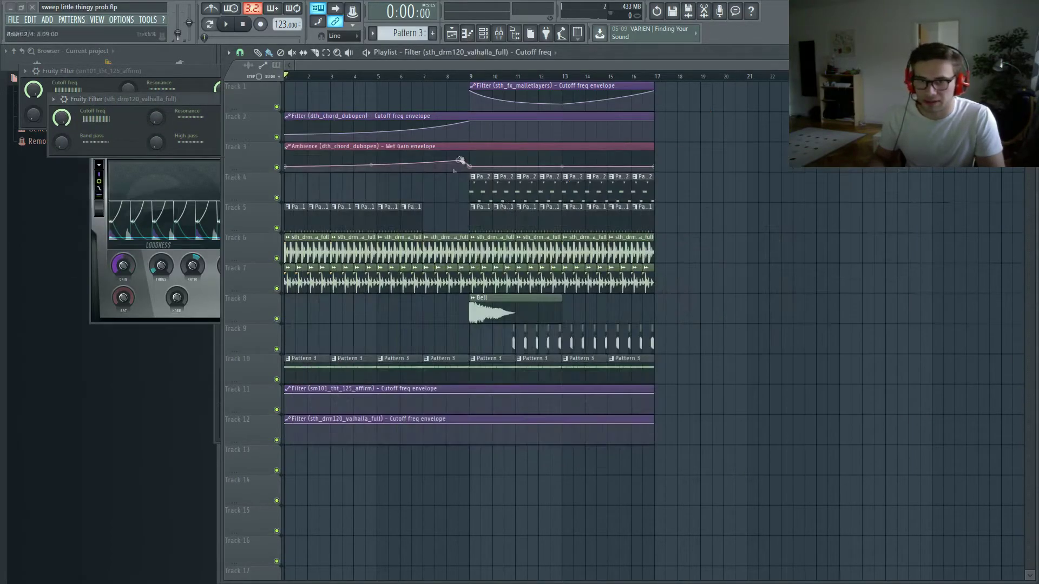
pyautogui.scroll(-1, 441, 329)
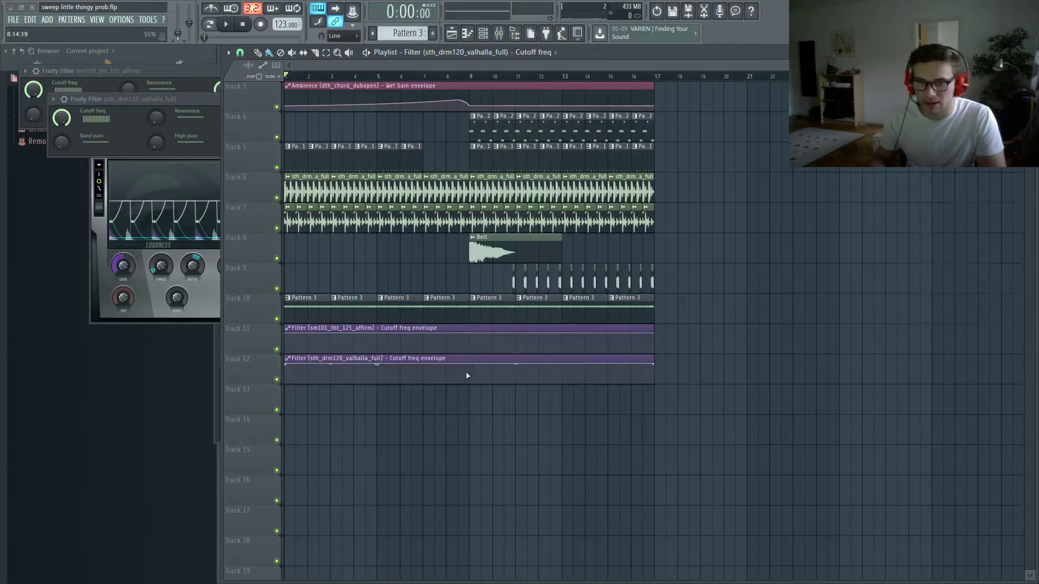
pyautogui.moveTo(468, 375); pyautogui.dragTo(463, 374)
pyautogui.click(461, 343)
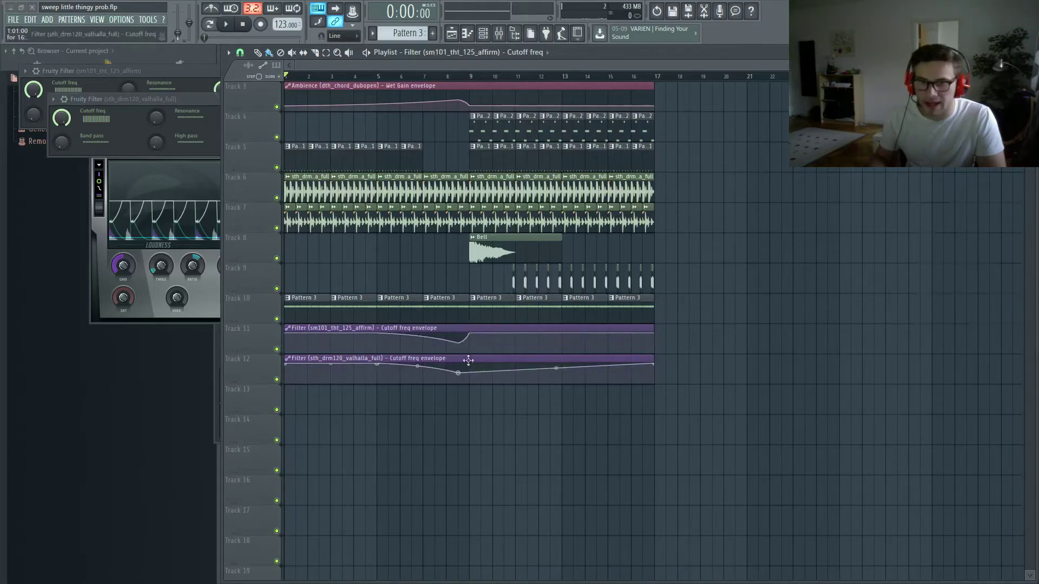
pyautogui.click(469, 364)
# - Play from bar 5 to hear the sweeps and redraw the Track 11 curve
pyautogui.click(398, 77)
pyautogui.press('space')
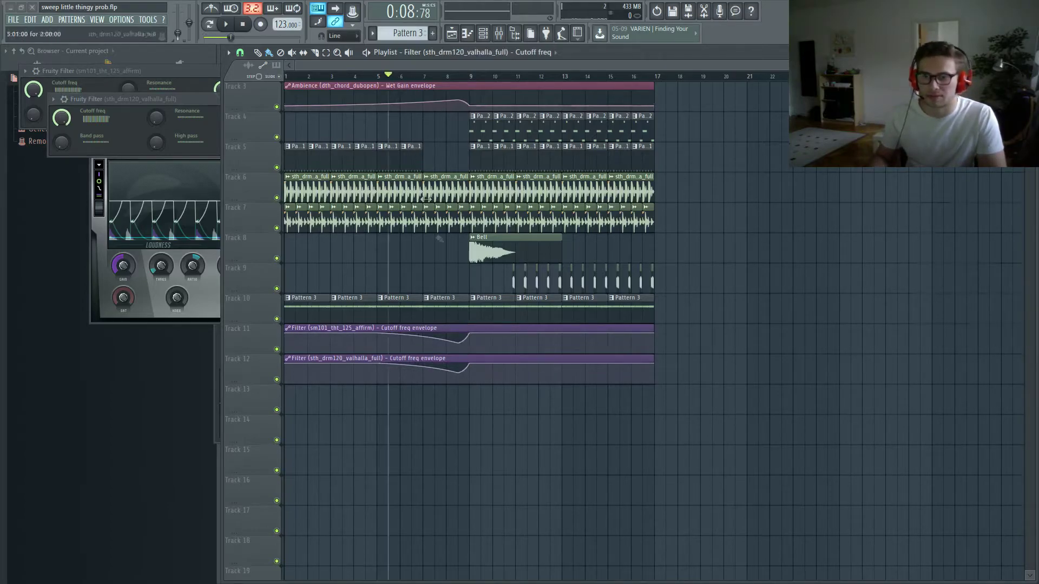
pyautogui.press('space')
pyautogui.press('space')
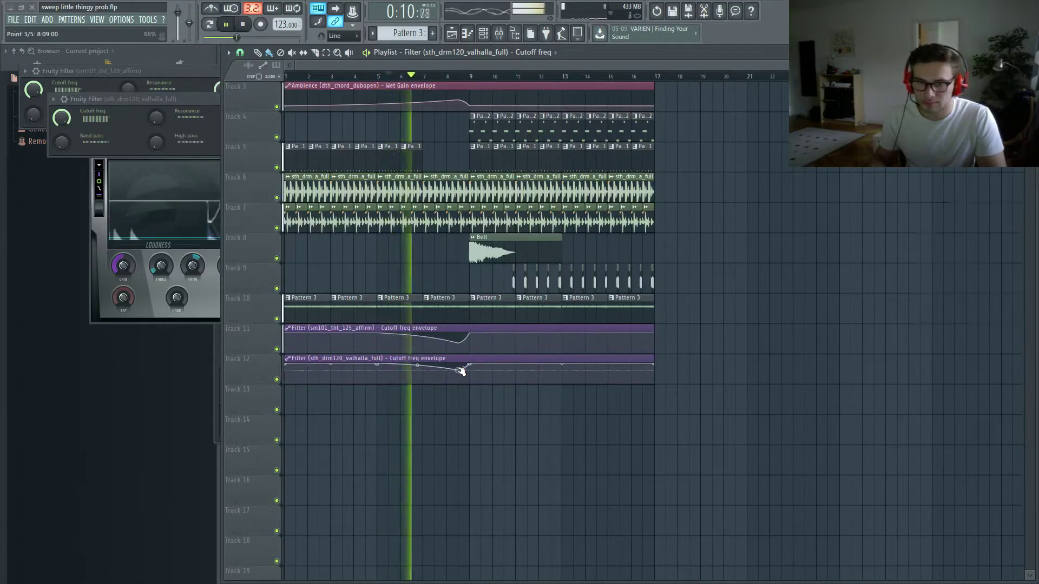
pyautogui.moveTo(459, 341); pyautogui.dragTo(458, 344)
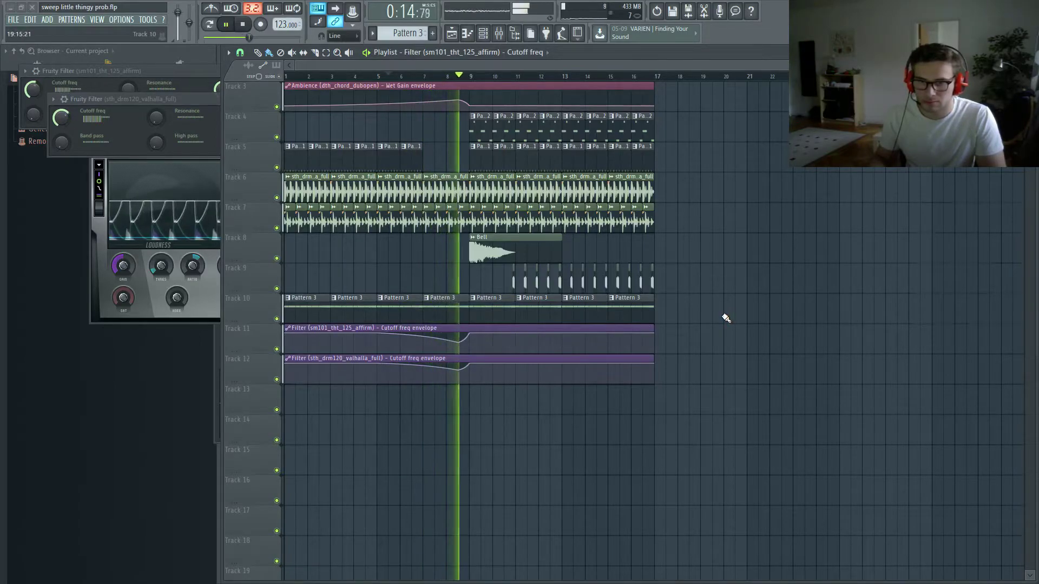
pyautogui.click(125, 52)
# - Move both Fruity Filter windows aside and stop playback
pyautogui.moveTo(73, 81); pyautogui.dragTo(893, 194)
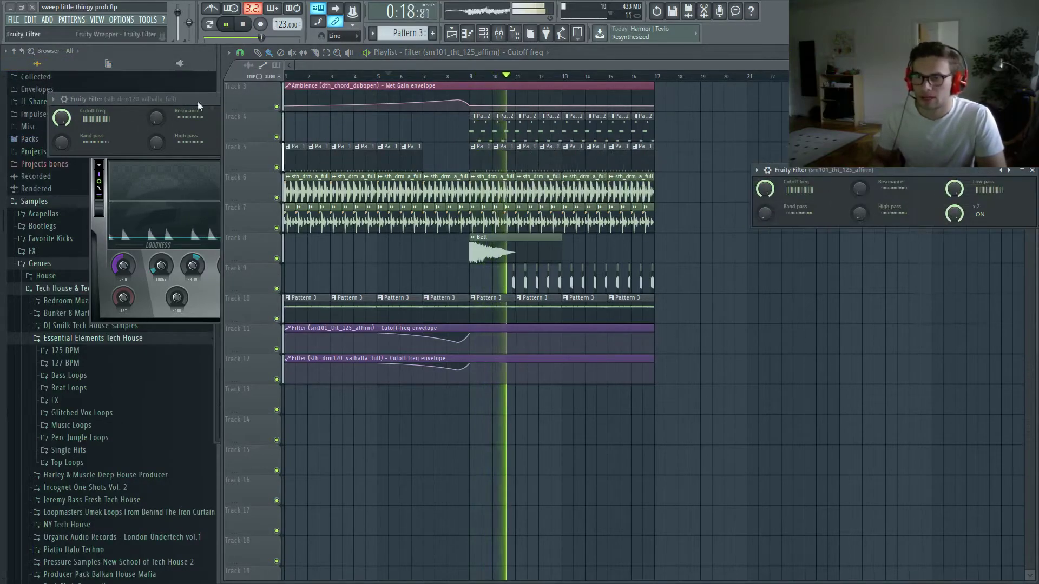
pyautogui.moveTo(198, 102); pyautogui.dragTo(689, 404)
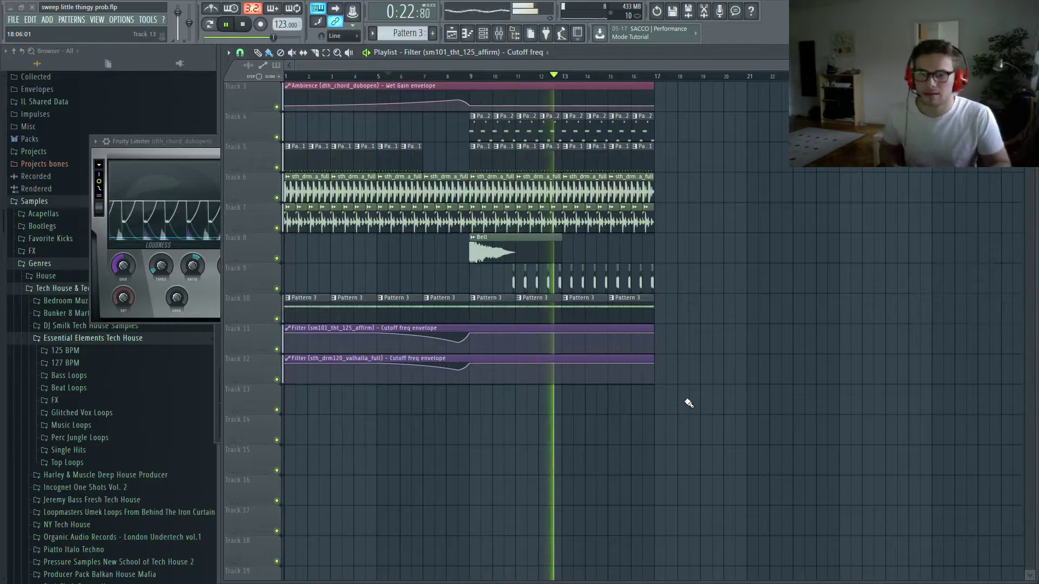
pyautogui.press('space')
# - Open and close Pattern 2's channels, then play the song from the start
pyautogui.doubleClick(586, 132)
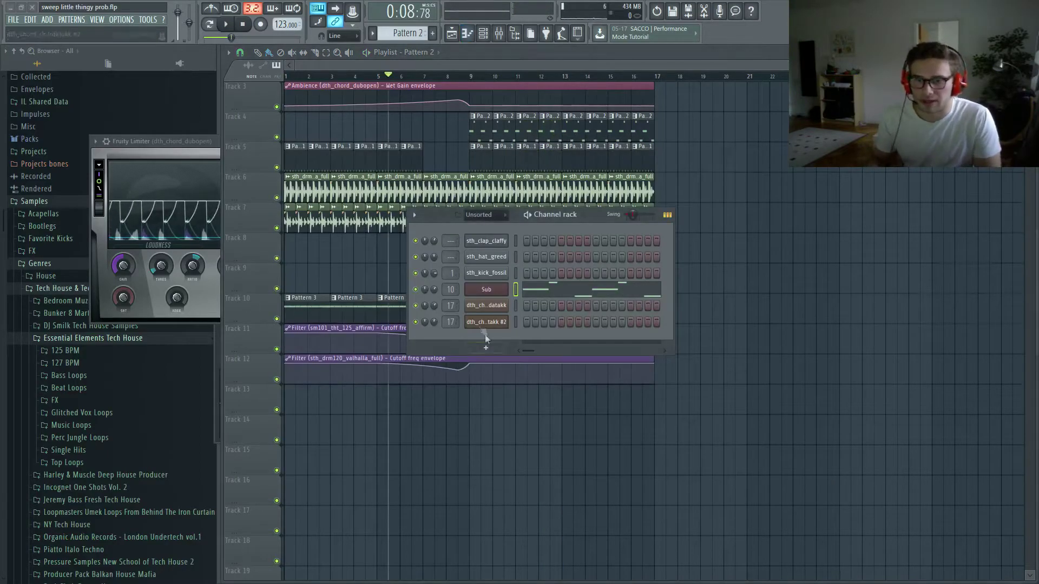
pyautogui.rightClick(428, 287)
pyautogui.press('Escape')
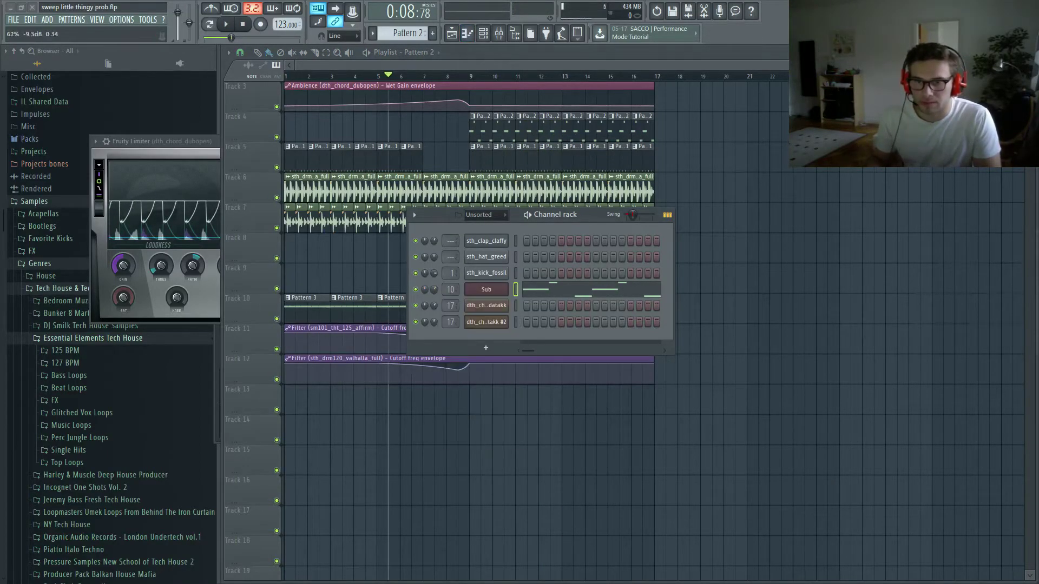
pyautogui.press('F6')
pyautogui.click(242, 23)
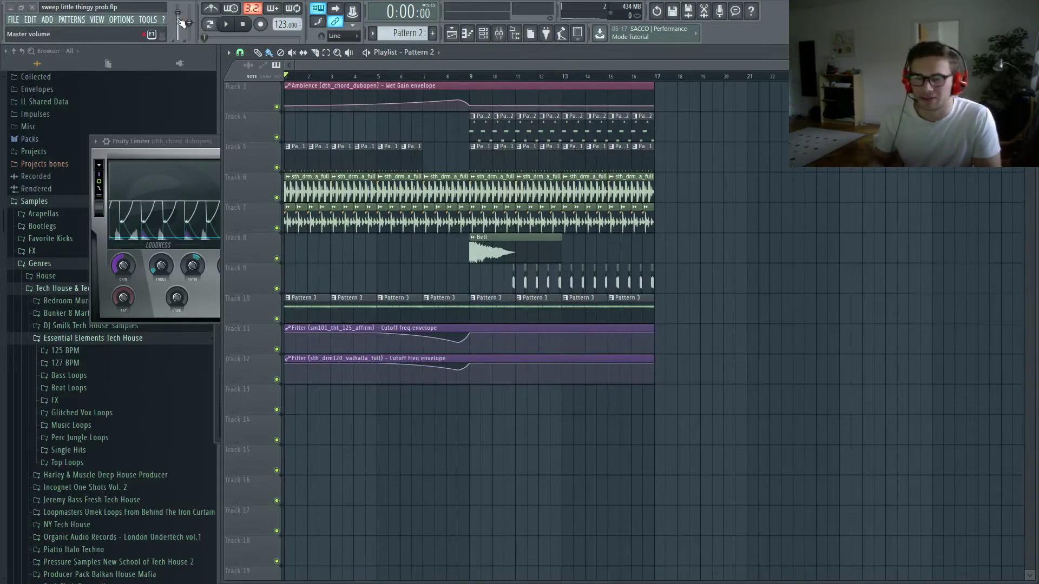
pyautogui.press('space')
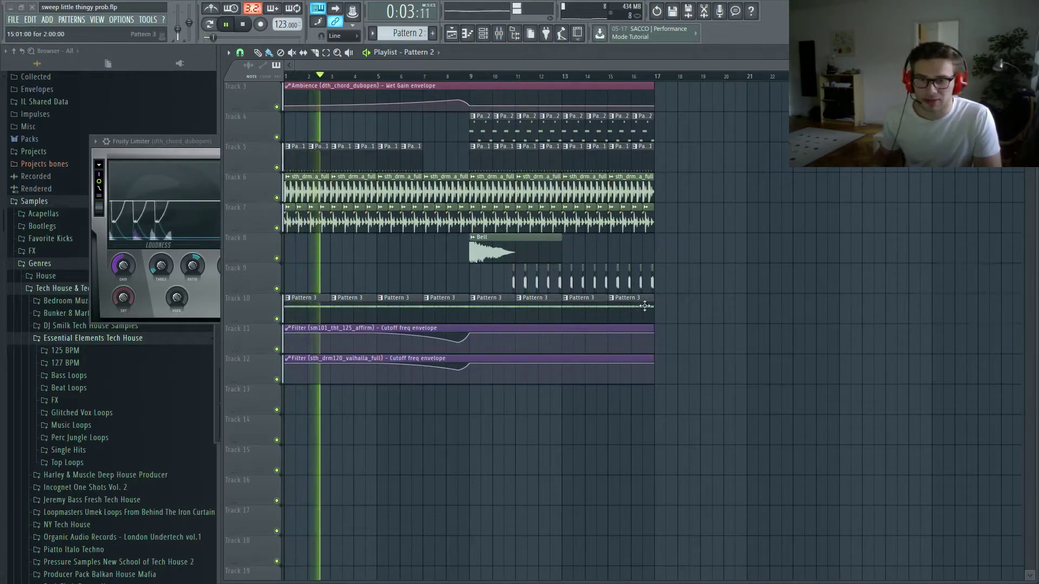
# - Duplicate the bar 9–17 clips on tracks 1–10 to bar 17 with Ctrl+B, then deselect
pyautogui.moveTo(628, 310); pyautogui.dragTo(470, 114)
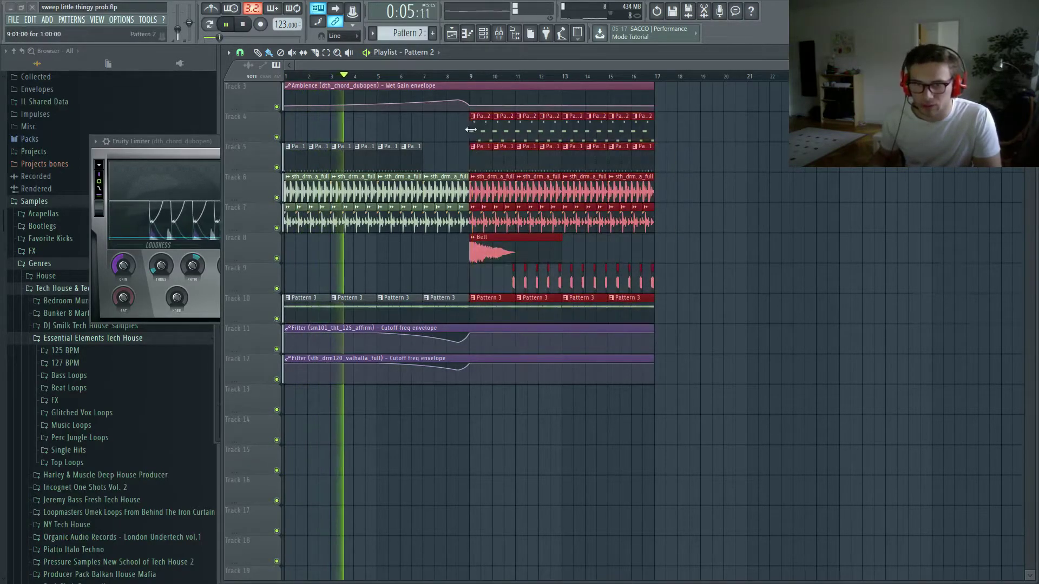
pyautogui.hotkey('ctrl', 'b')
pyautogui.moveTo(667, 141); pyautogui.dragTo(680, 141)
pyautogui.click(770, 413)
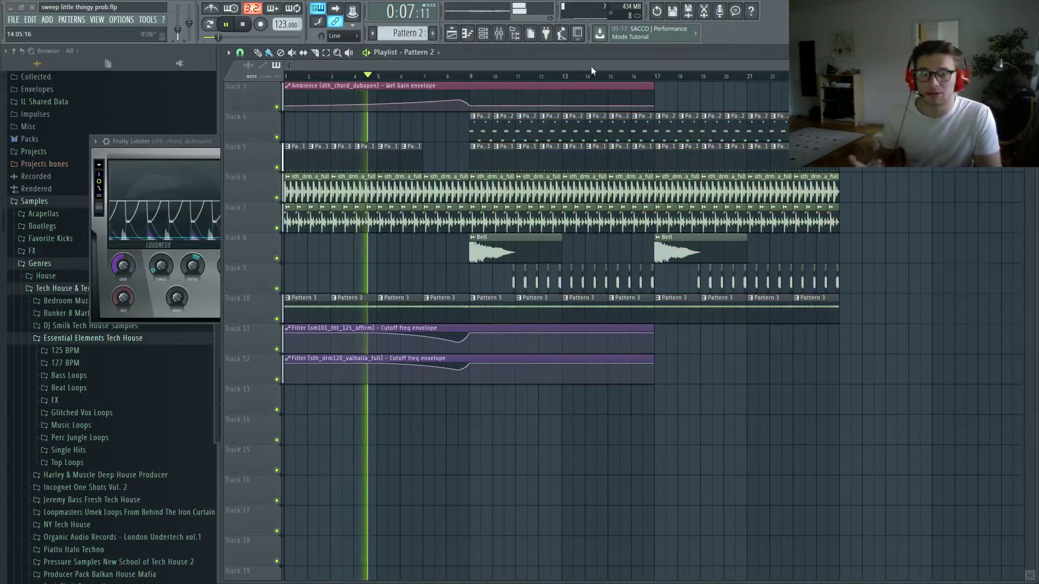
pyautogui.moveTo(594, 64); pyautogui.dragTo(604, 64)
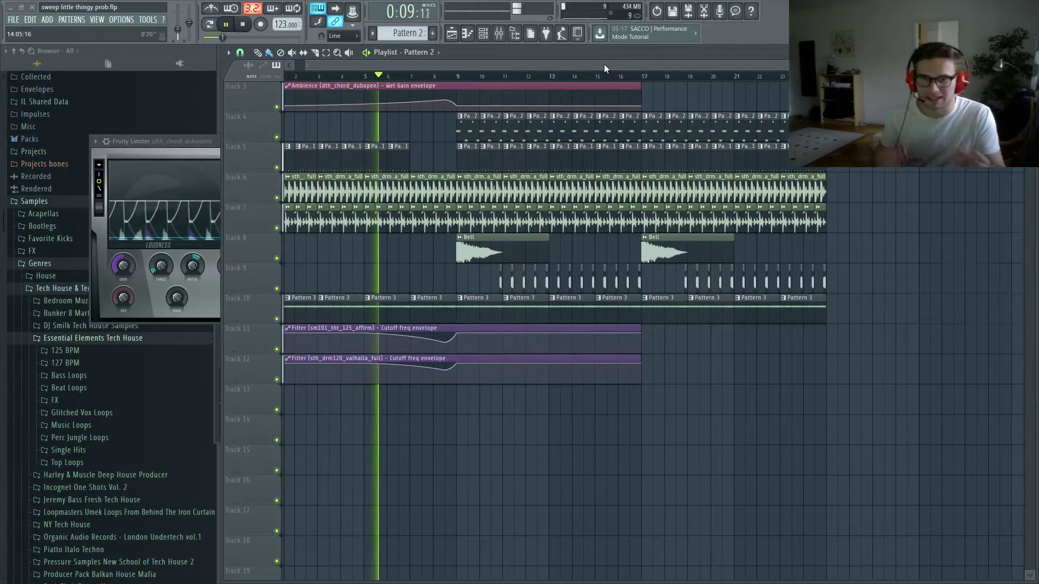
pyautogui.scroll(2, 638, 197)
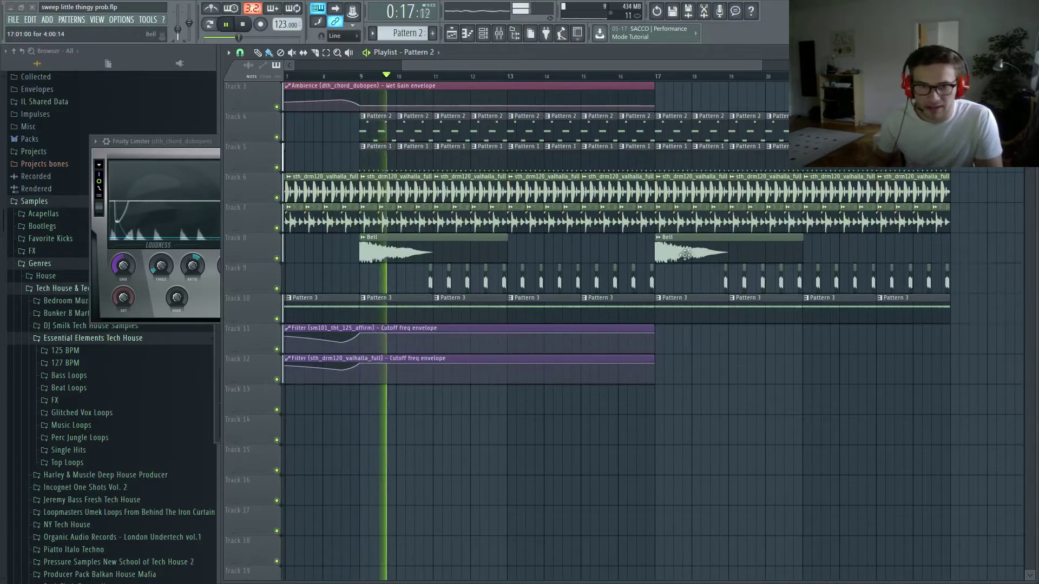
pyautogui.scroll(-1, 606, 342)
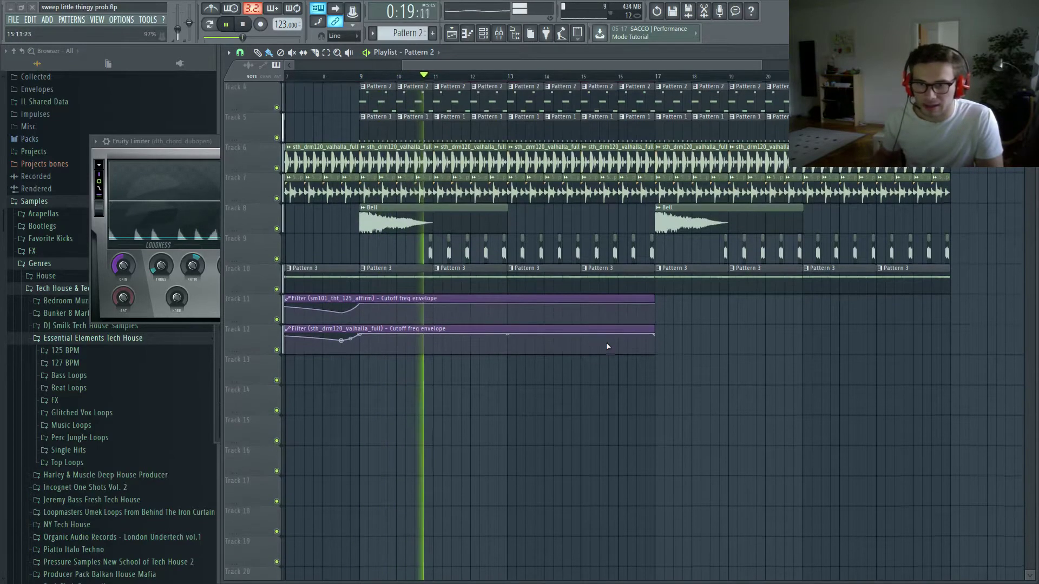
pyautogui.scroll(3, 606, 343)
pyautogui.keyDown('ctrl'); pyautogui.scroll(1, 607, 342); pyautogui.keyUp('ctrl')
pyautogui.keyDown('ctrl'); pyautogui.scroll(-2, 603, 340); pyautogui.keyUp('ctrl')
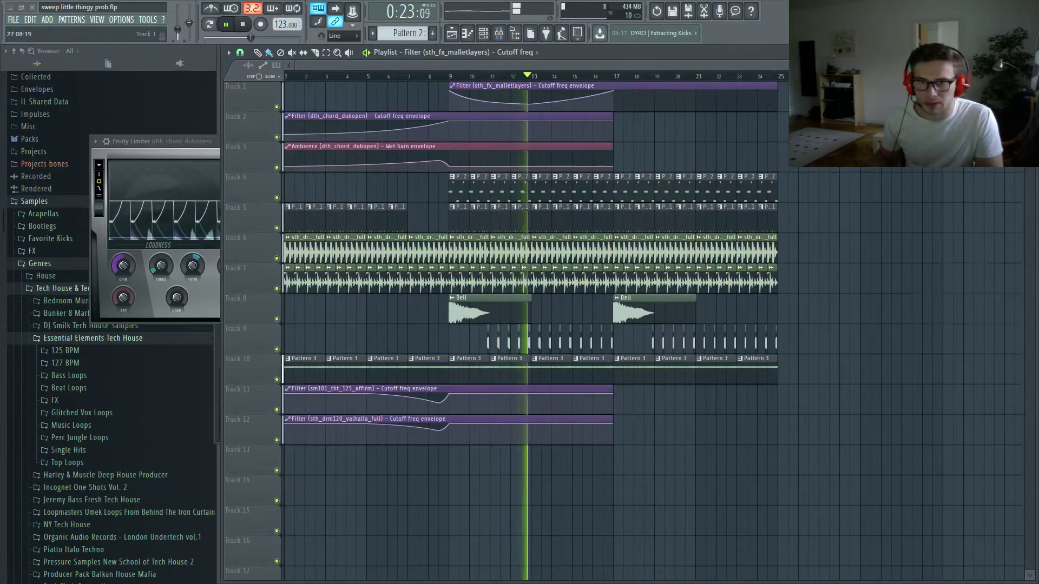
# - Shorten the Track 1 cutoff clip to bar 17, make it unique, and copy it to bars 17–25
pyautogui.press('space')
pyautogui.moveTo(772, 85); pyautogui.dragTo(614, 85)
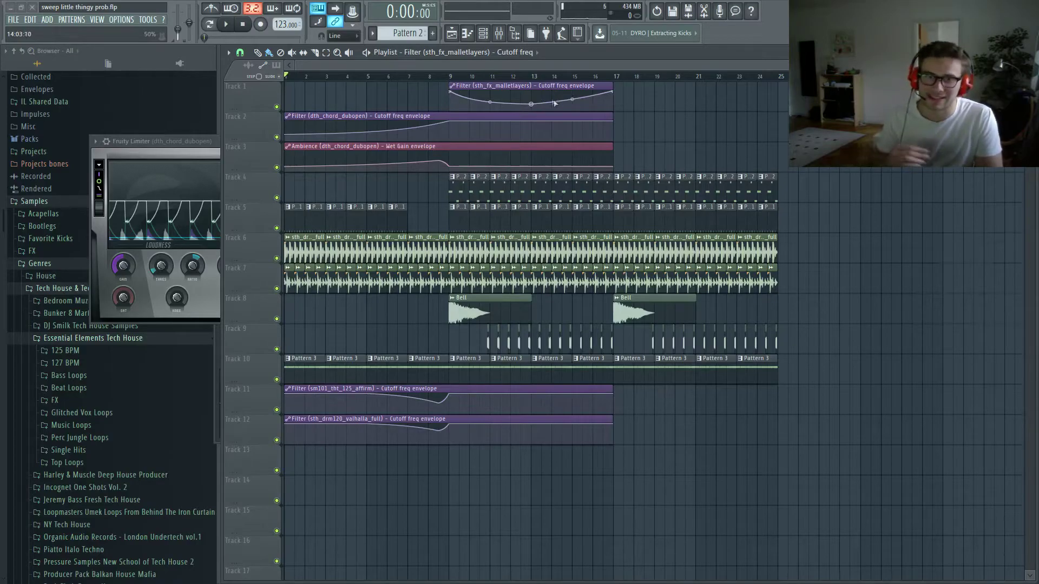
pyautogui.click(453, 86)
pyautogui.moveTo(487, 117)
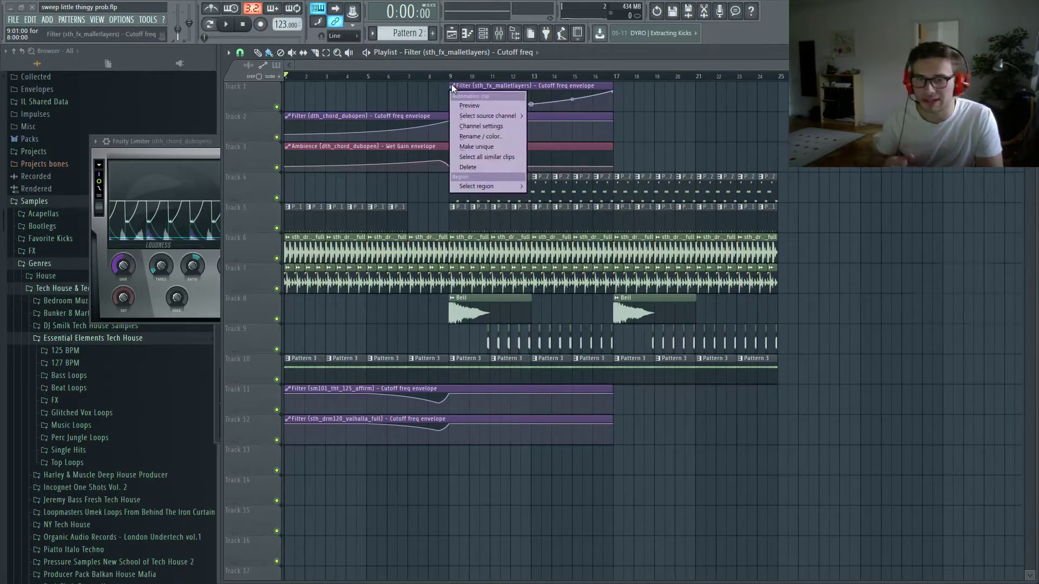
pyautogui.click(489, 148)
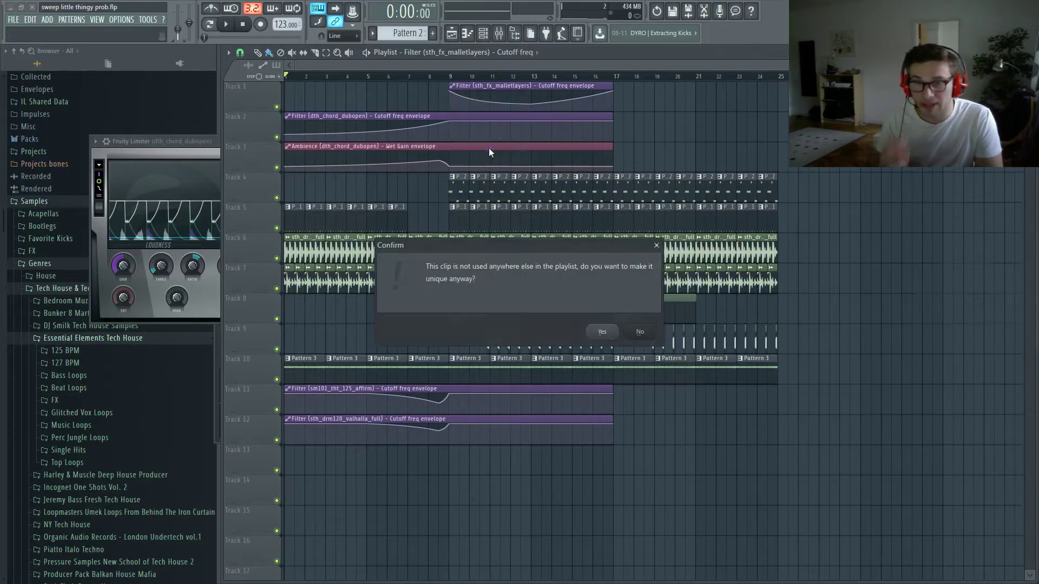
pyautogui.click(604, 333)
pyautogui.hotkey('ctrl', 'b')
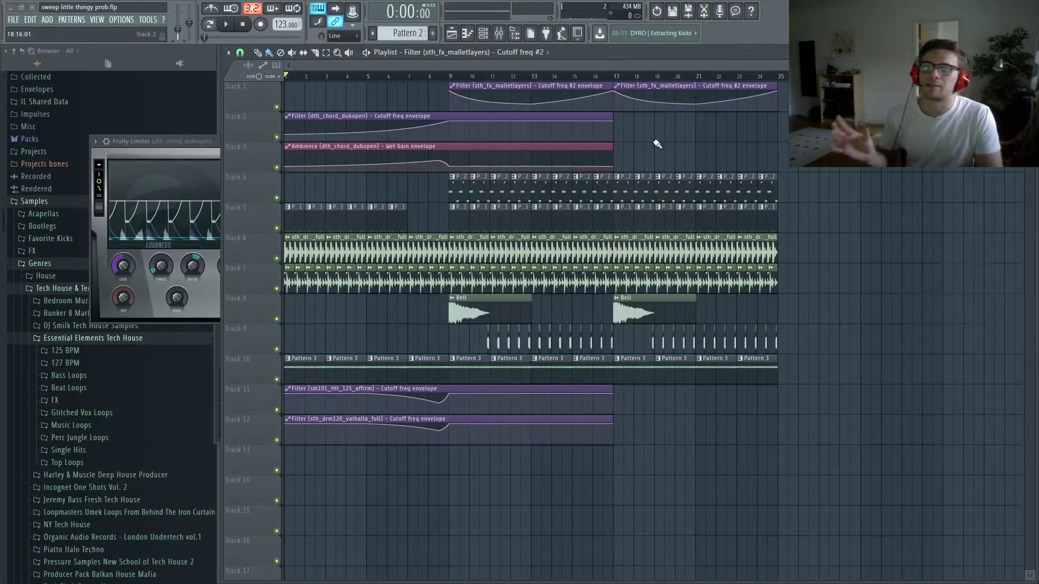
# - Place a chord cutoff clip on Track 2 near bar 18, then delete it
pyautogui.click(588, 119)
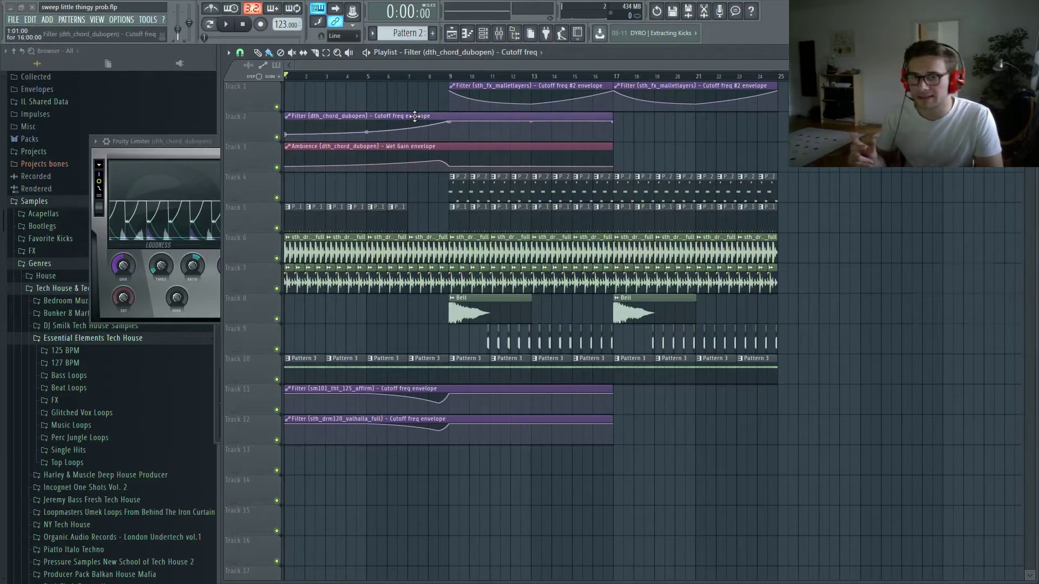
pyautogui.click(634, 128)
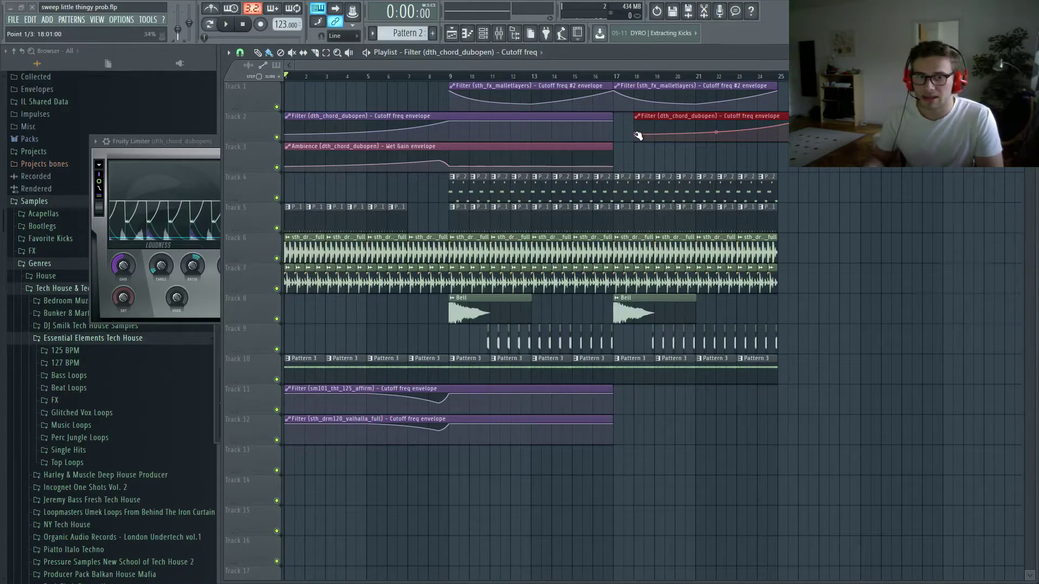
pyautogui.moveTo(637, 135); pyautogui.dragTo(635, 136)
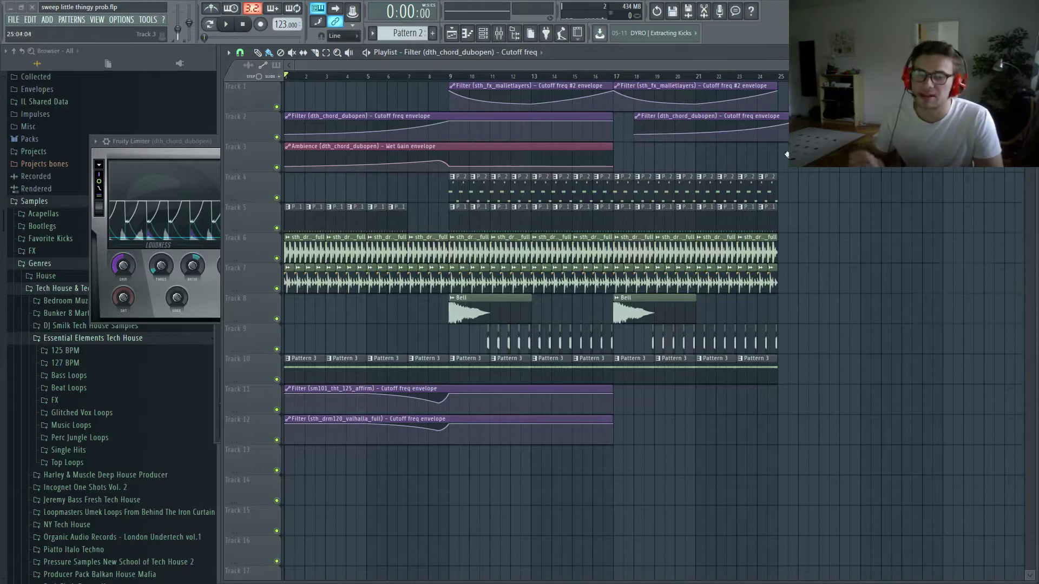
pyautogui.rightClick(714, 130)
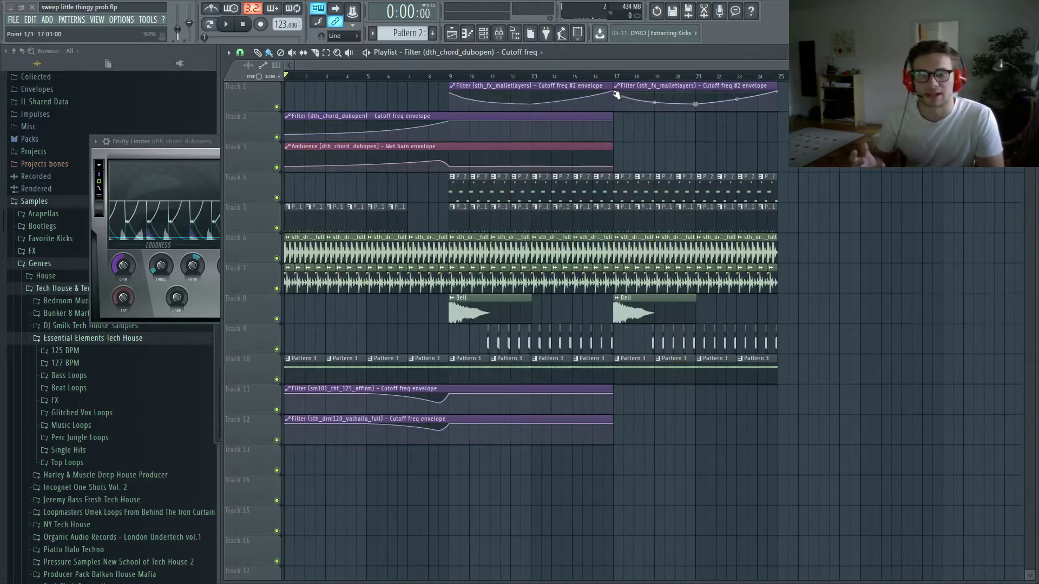
# - Lower the second Track 1 envelope's start, make it unique, and replay from bar 9
pyautogui.moveTo(616, 96); pyautogui.dragTo(614, 102)
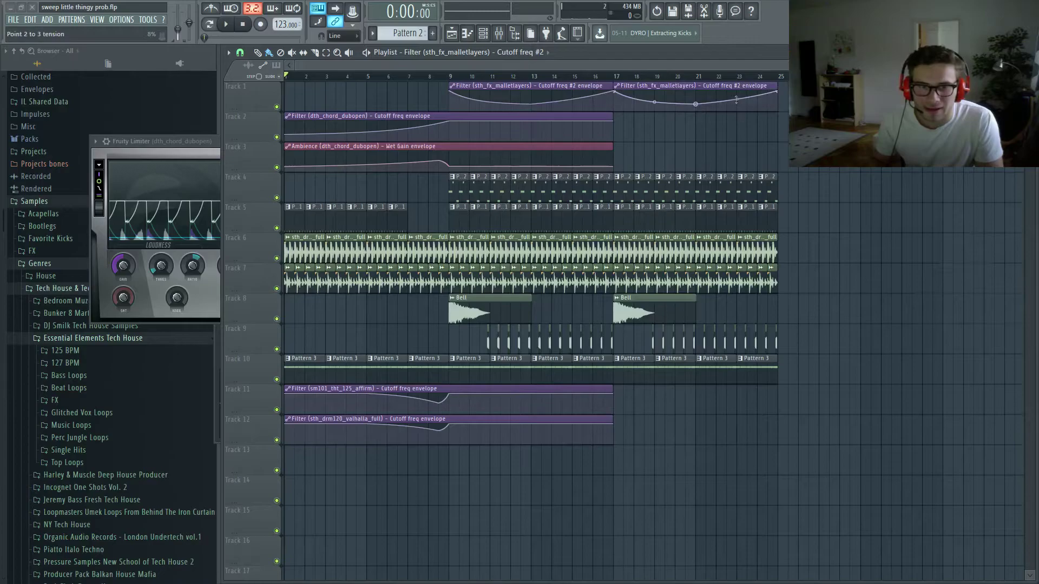
pyautogui.rightClick(617, 94)
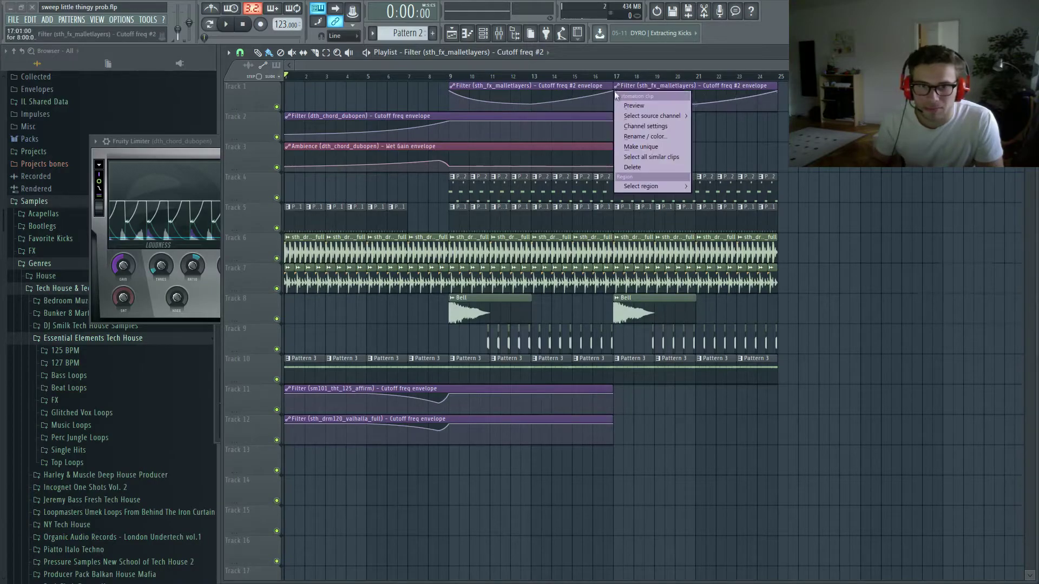
pyautogui.click(645, 146)
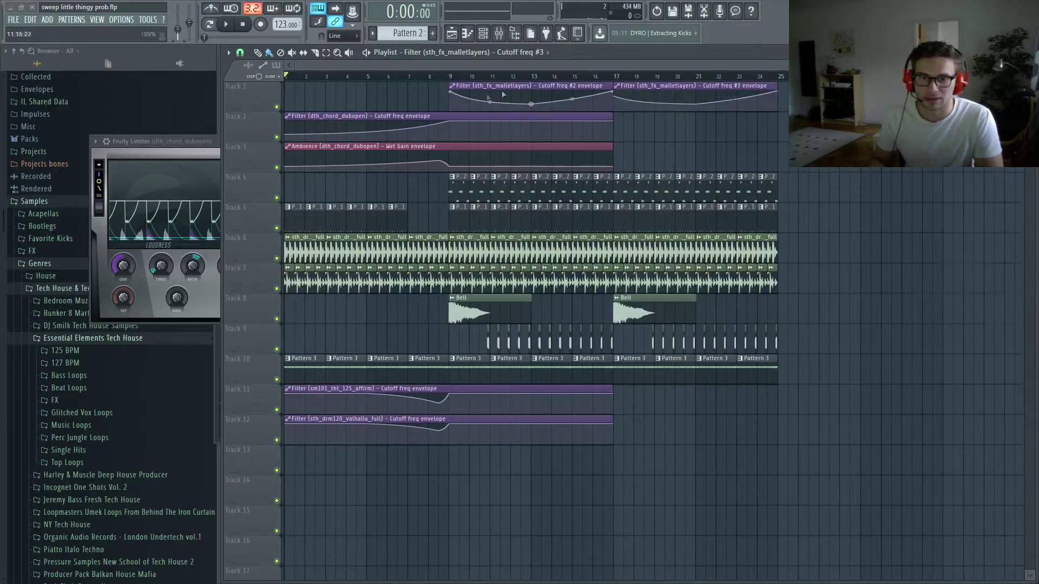
pyautogui.click(435, 79)
# - Audition from bar 9, then delete Track 5's Pattern 1 clip just before bar 17
pyautogui.press('space')
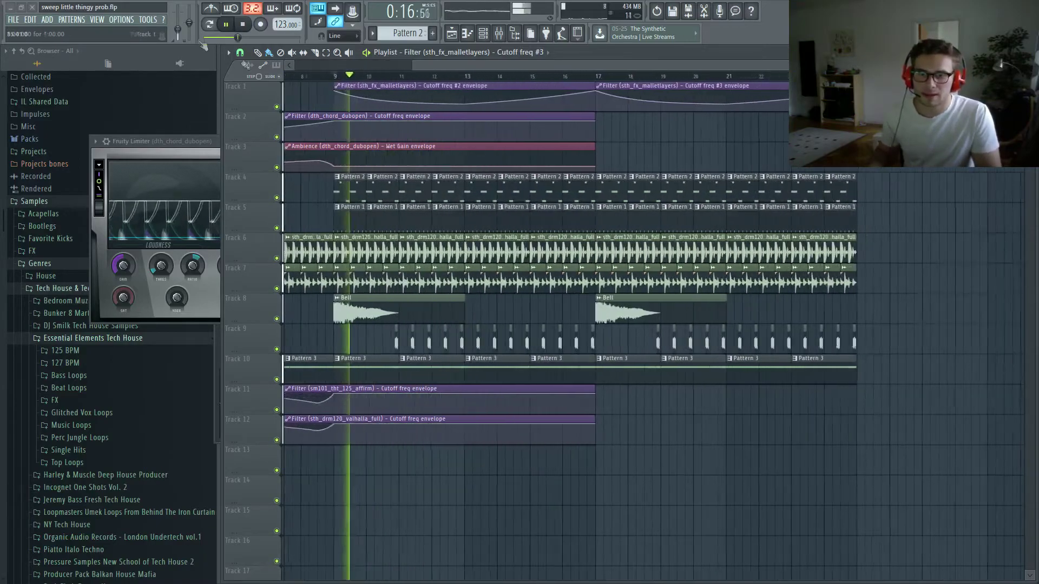
pyautogui.press('space')
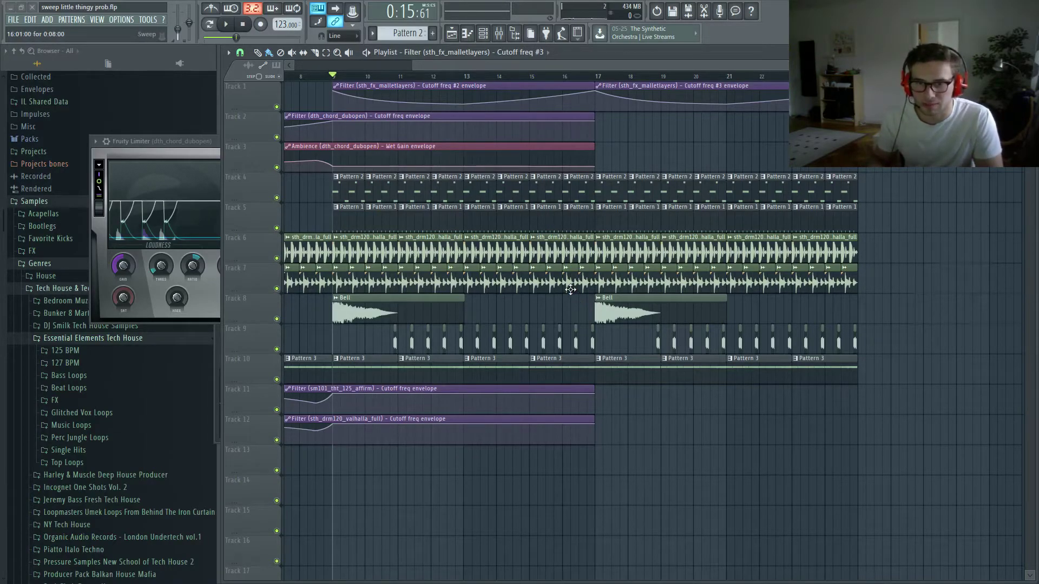
pyautogui.rightClick(579, 223)
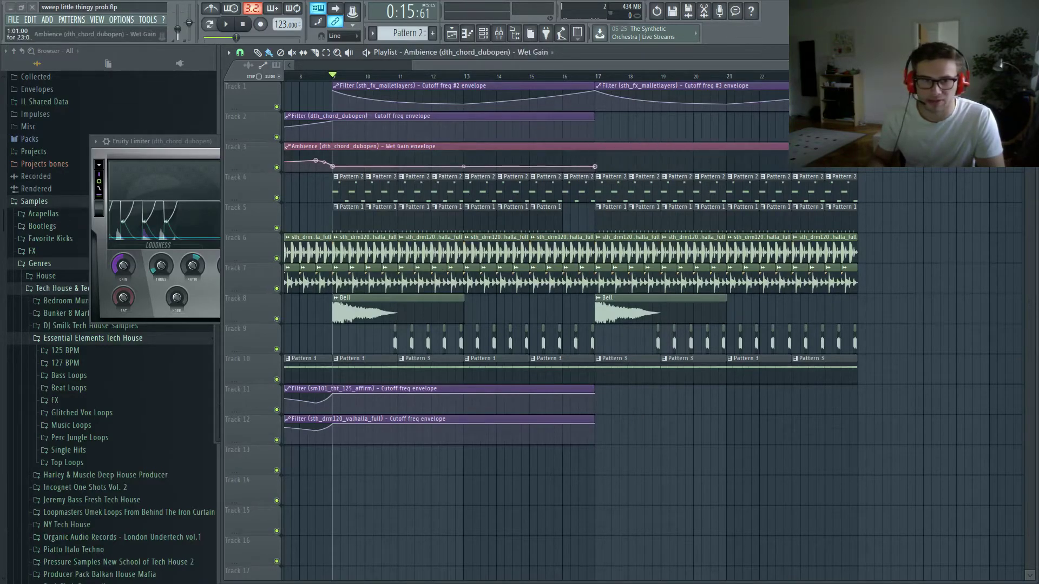
# - Extend the Track 3 Ambience wet-gain envelope past bar 22 with a point near bar 25
pyautogui.moveTo(591, 145); pyautogui.dragTo(764, 160)
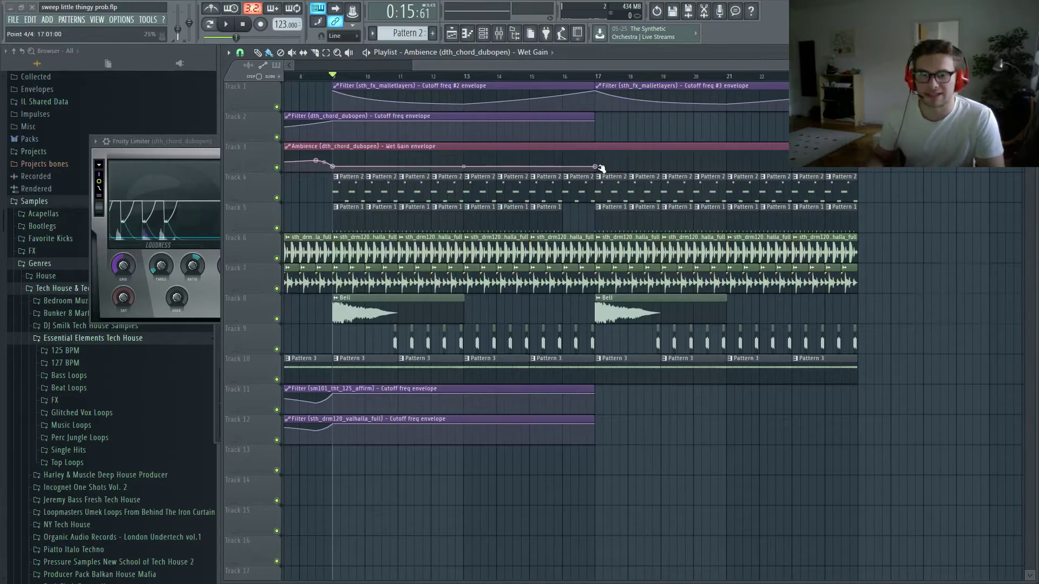
pyautogui.press('space')
pyautogui.rightClick(179, 35)
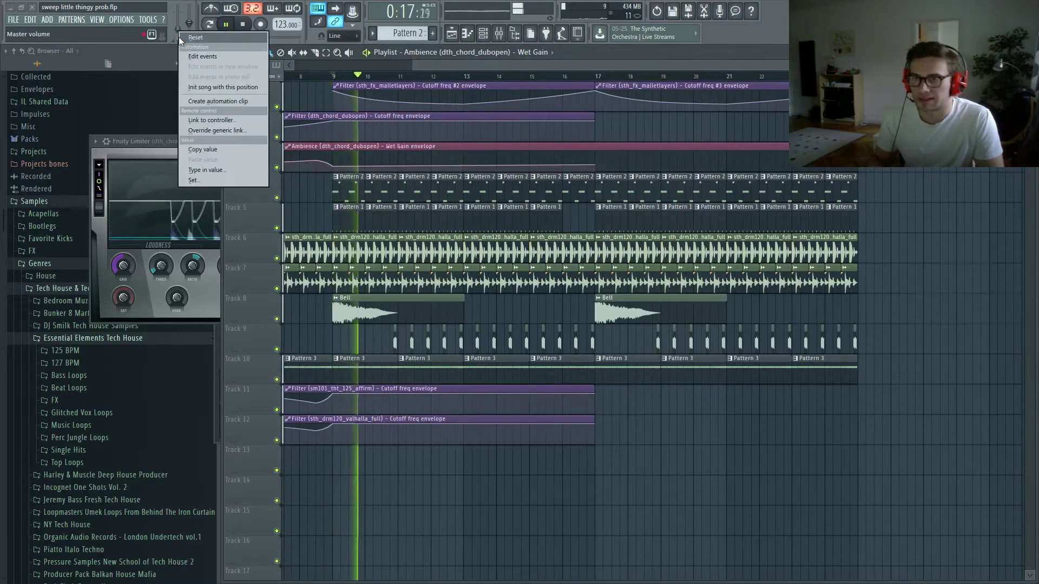
pyautogui.press('Escape')
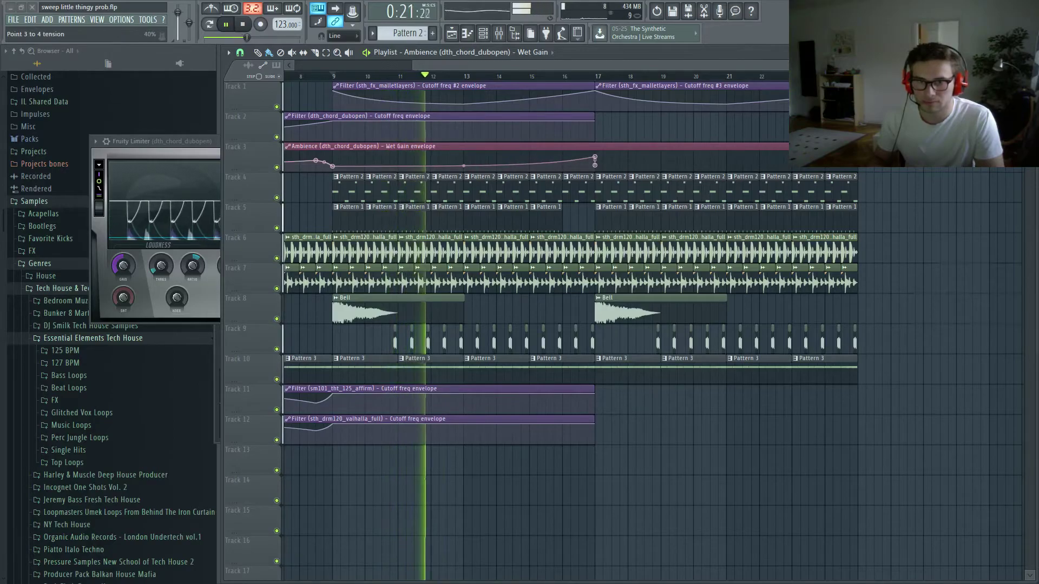
pyautogui.click(861, 169)
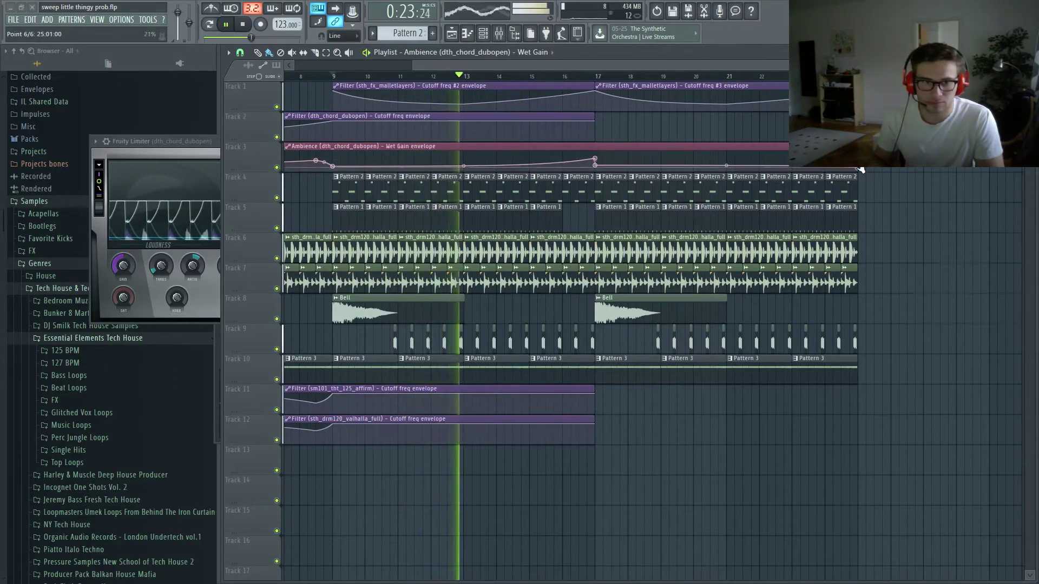
pyautogui.press('space')
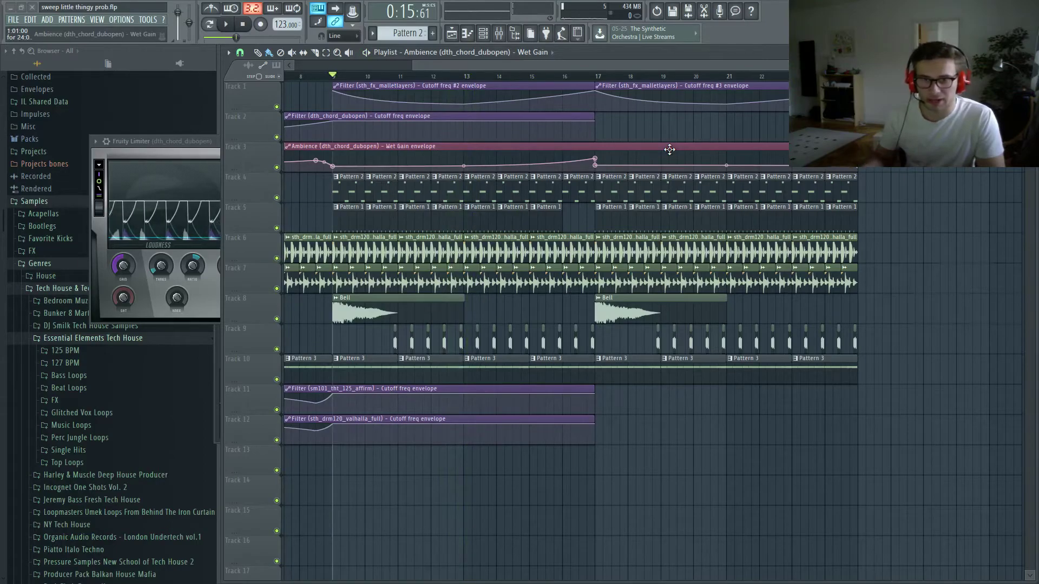
# - Lengthen the Track 2 chord filter envelope past bar 22 and lower its end point
pyautogui.press('space')
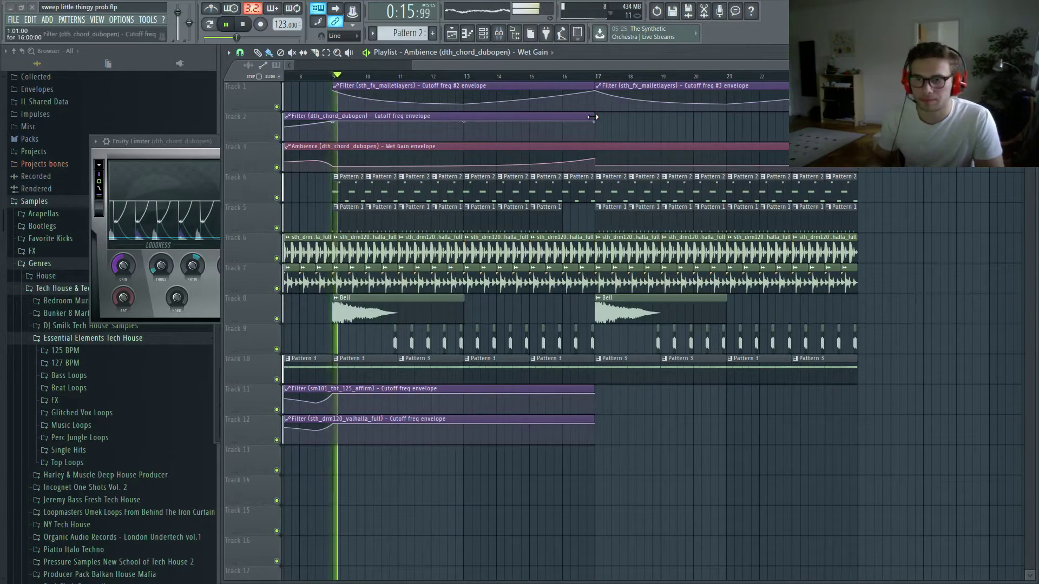
pyautogui.moveTo(594, 117); pyautogui.dragTo(791, 118)
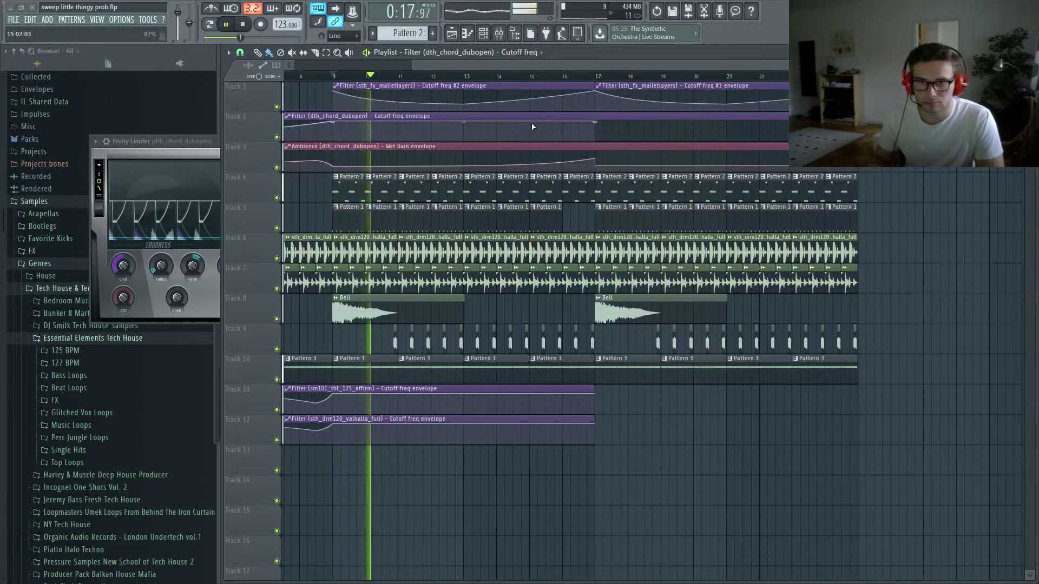
pyautogui.moveTo(594, 122); pyautogui.dragTo(597, 127)
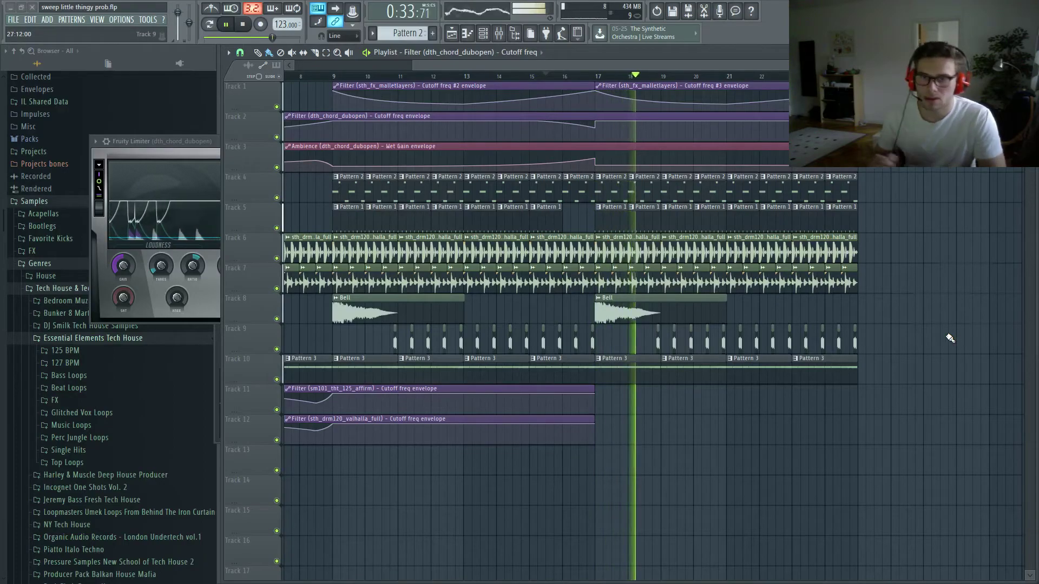
pyautogui.press('space')
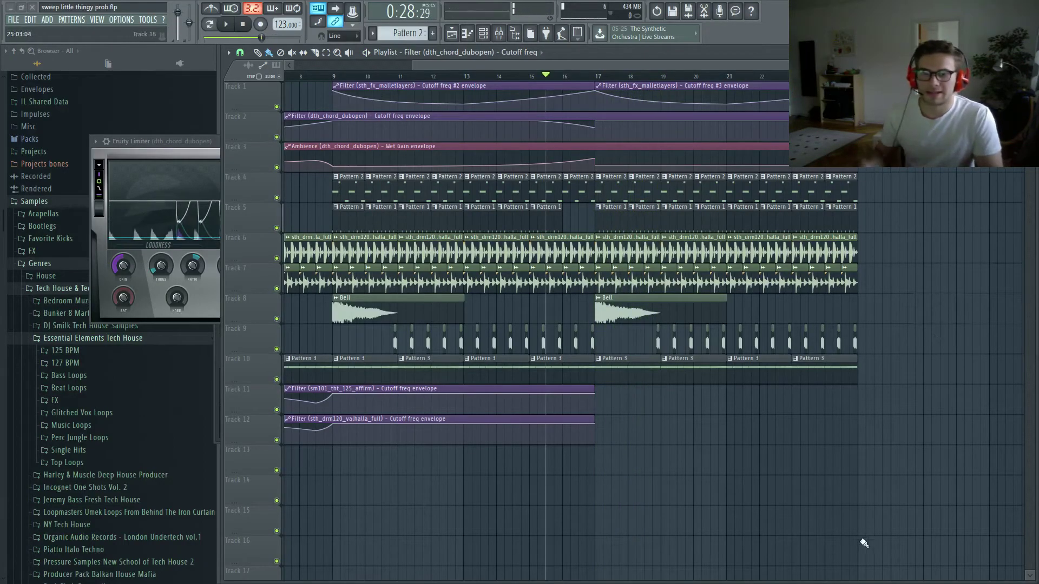
pyautogui.scroll(-3, 660, 416)
pyautogui.scroll(-1, 659, 415)
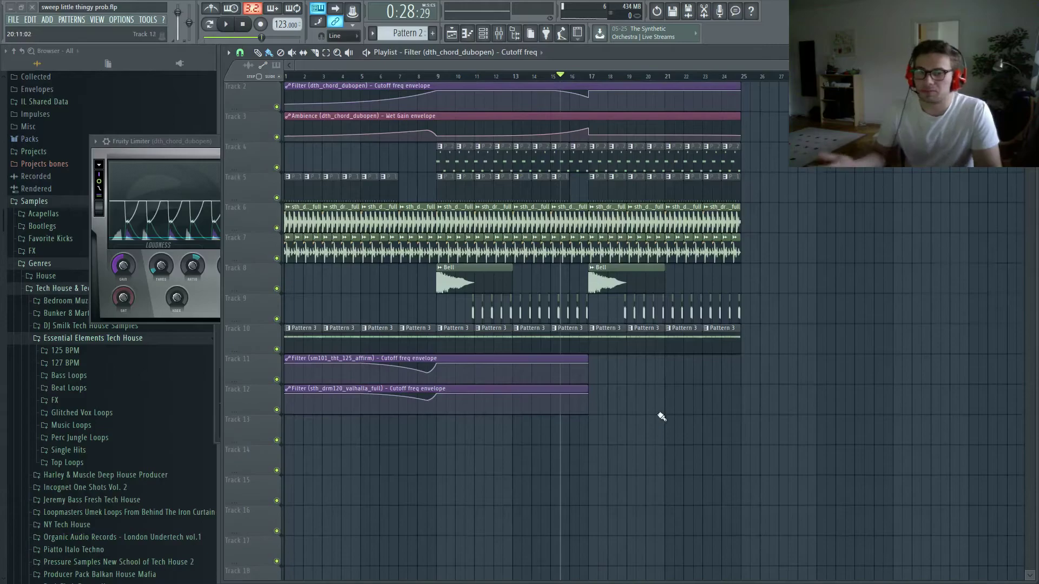
pyautogui.scroll(1, 659, 408)
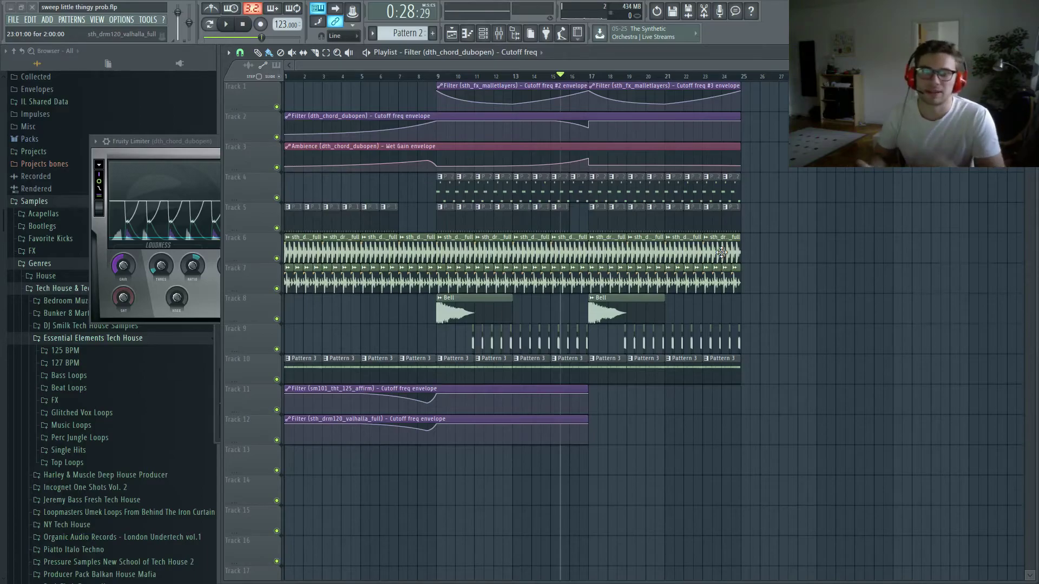
# - Move the Fruity Limiter window aside and play the song from bar 1
pyautogui.moveTo(187, 154)
pyautogui.mouseDown()
pyautogui.moveTo(480, 315)
pyautogui.moveTo(817, 255)
pyautogui.mouseUp()
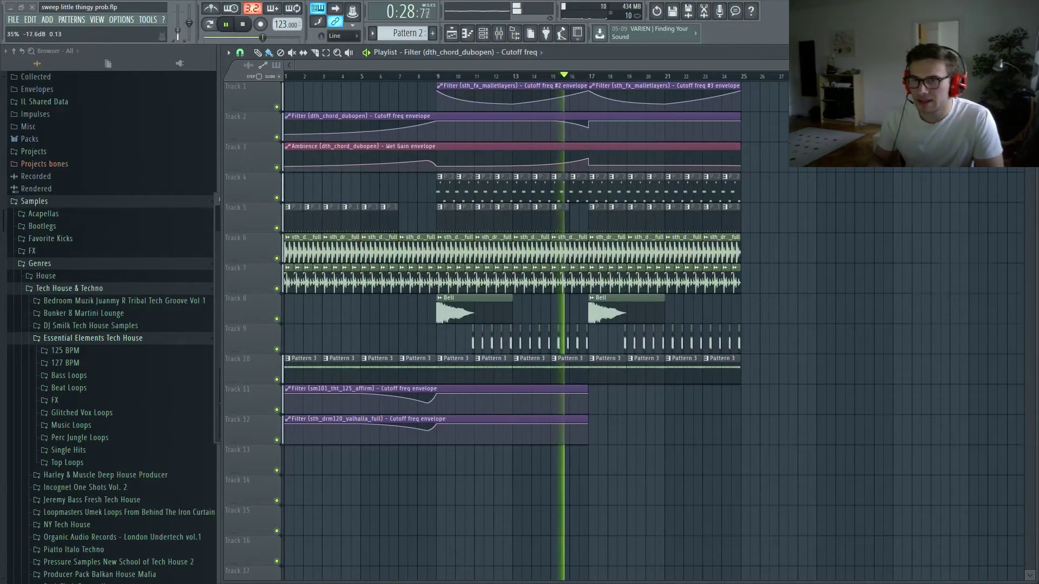
pyautogui.press('space')
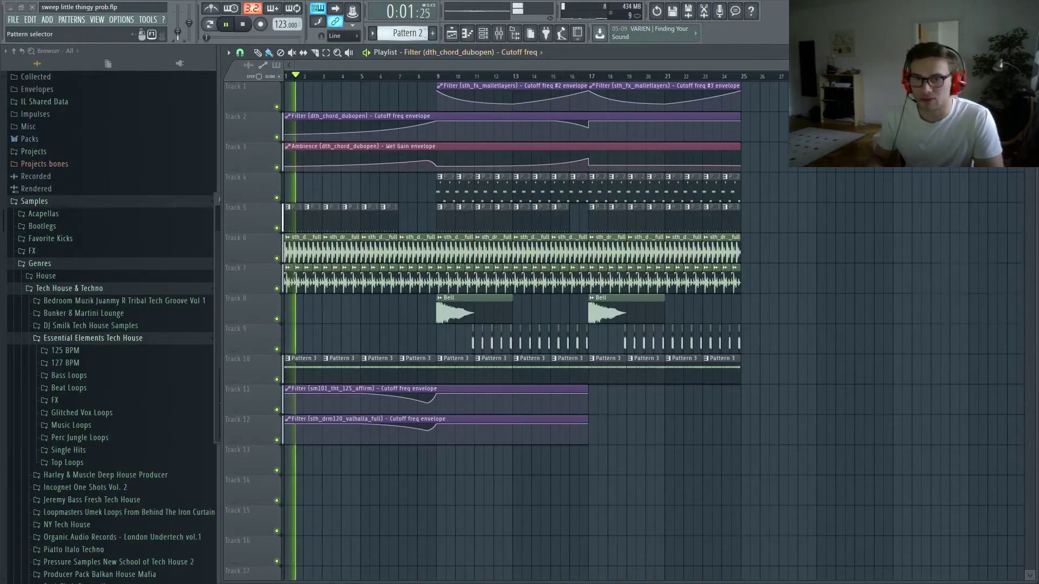
# - Switch the Channel rack to empty Pattern 4 and preview a Single Hits hi-hat sample
pyautogui.press('F6')
pyautogui.press('KP_Add')
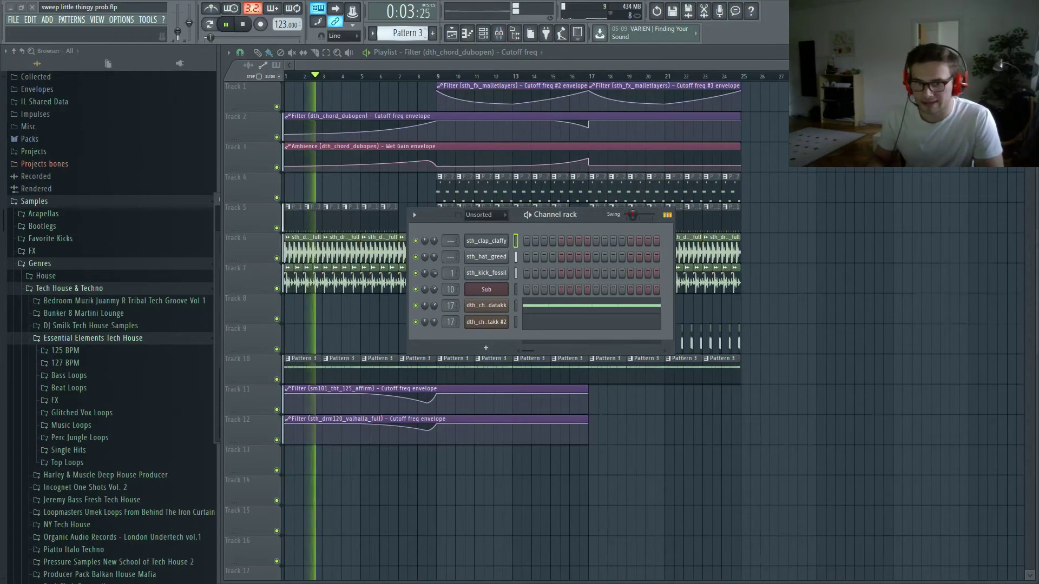
pyautogui.press('KP_Add')
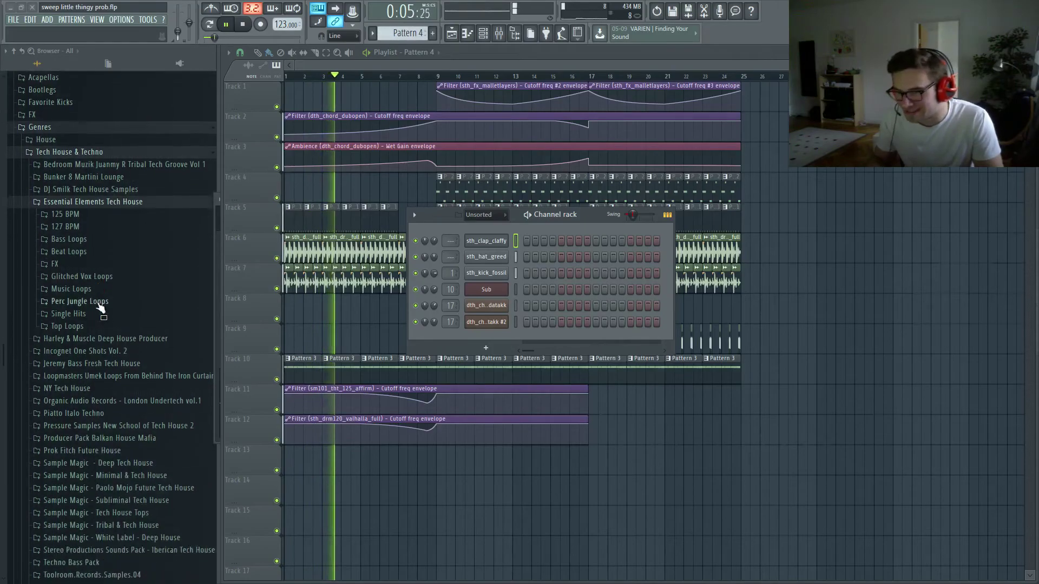
pyautogui.click(90, 314)
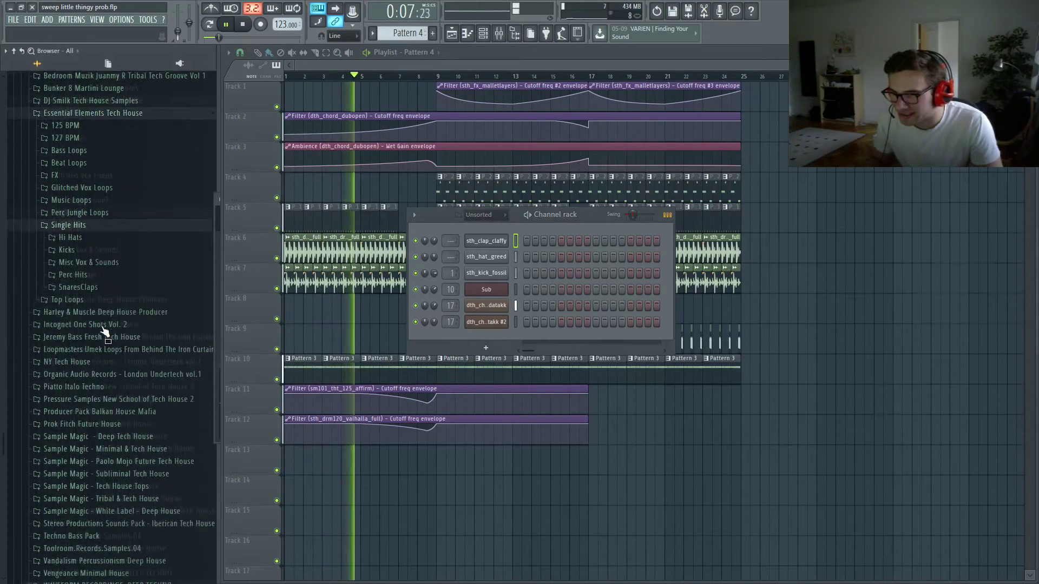
pyautogui.click(70, 189)
pyautogui.press('space')
pyautogui.click(118, 360)
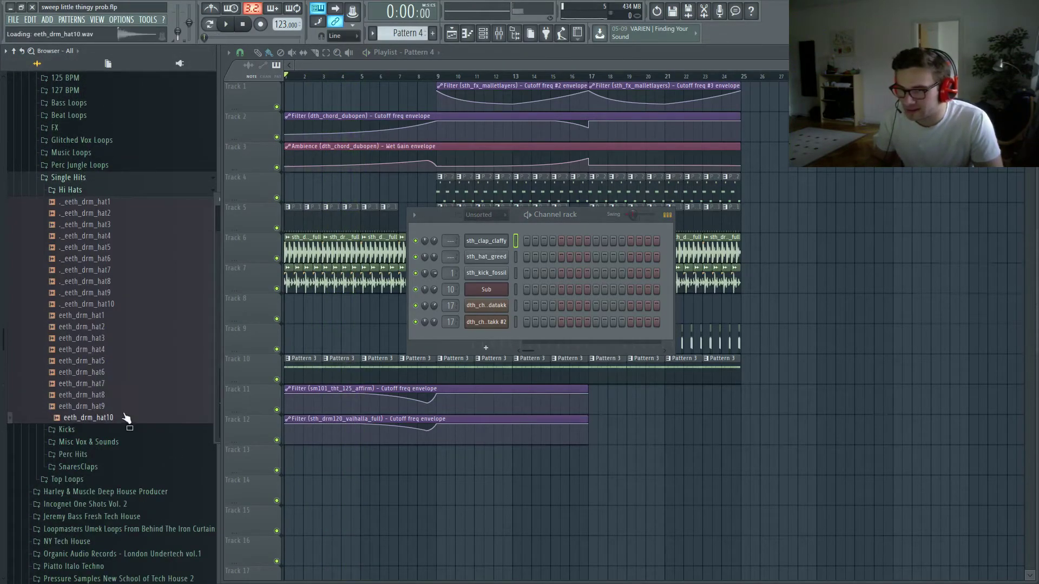
# - Browse to Sample Magic - Deep Tech House > Drum Hits & One Shots > Hats
pyautogui.rightClick(180, 37)
pyautogui.press('Escape')
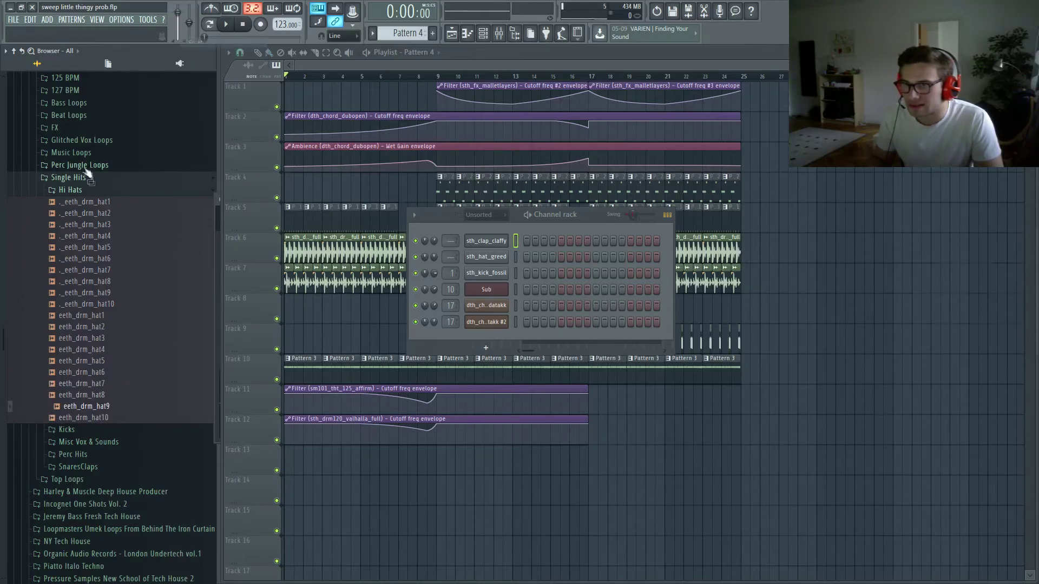
pyautogui.scroll(5, 97, 276)
pyautogui.click(101, 273)
pyautogui.scroll(-3, 104, 284)
pyautogui.click(134, 337)
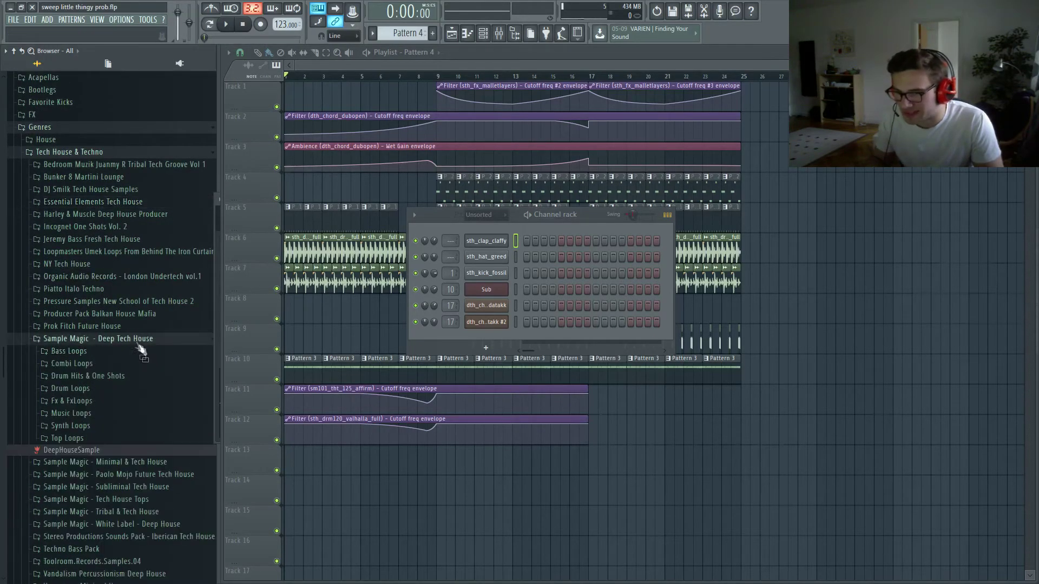
pyautogui.click(103, 375)
pyautogui.click(66, 333)
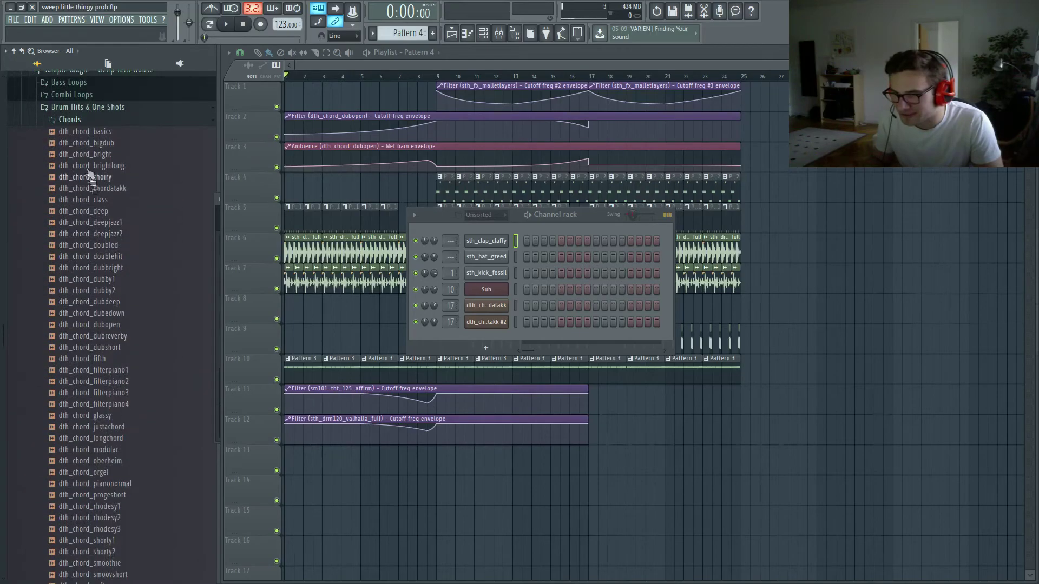
pyautogui.click(67, 131)
pyautogui.click(67, 132)
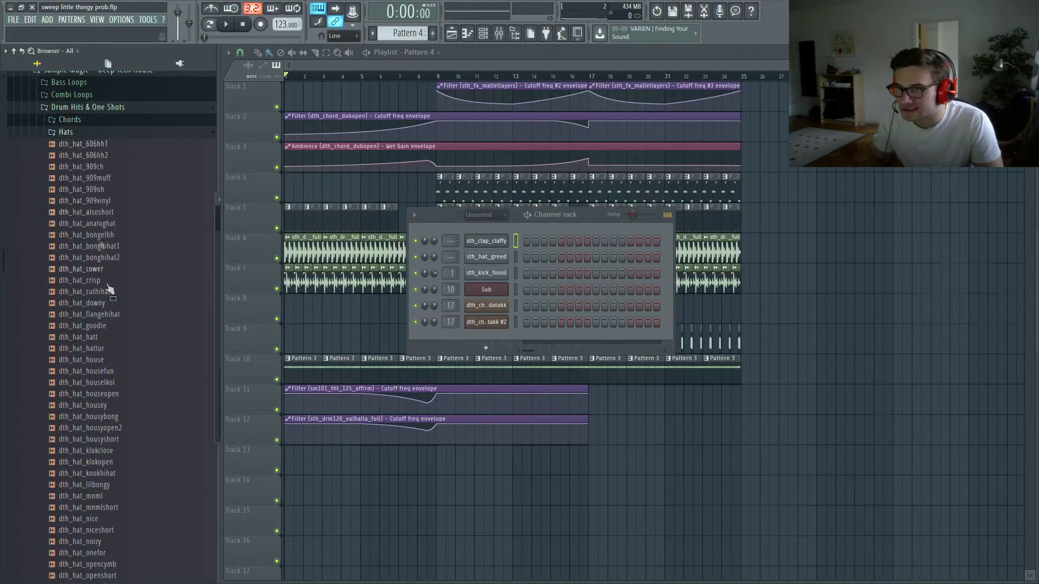
pyautogui.scroll(-4, 109, 291)
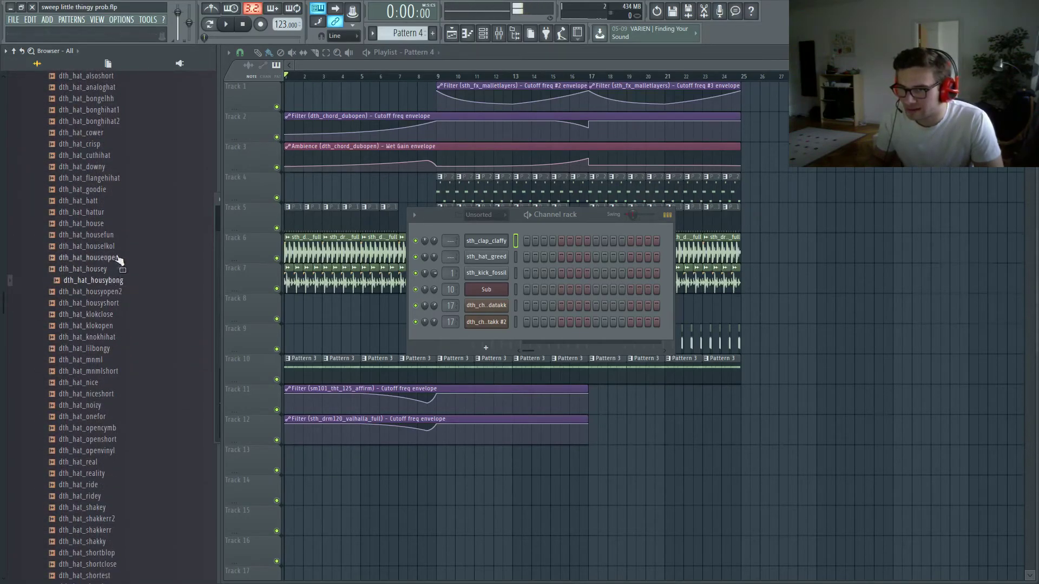
pyautogui.scroll(4, 114, 276)
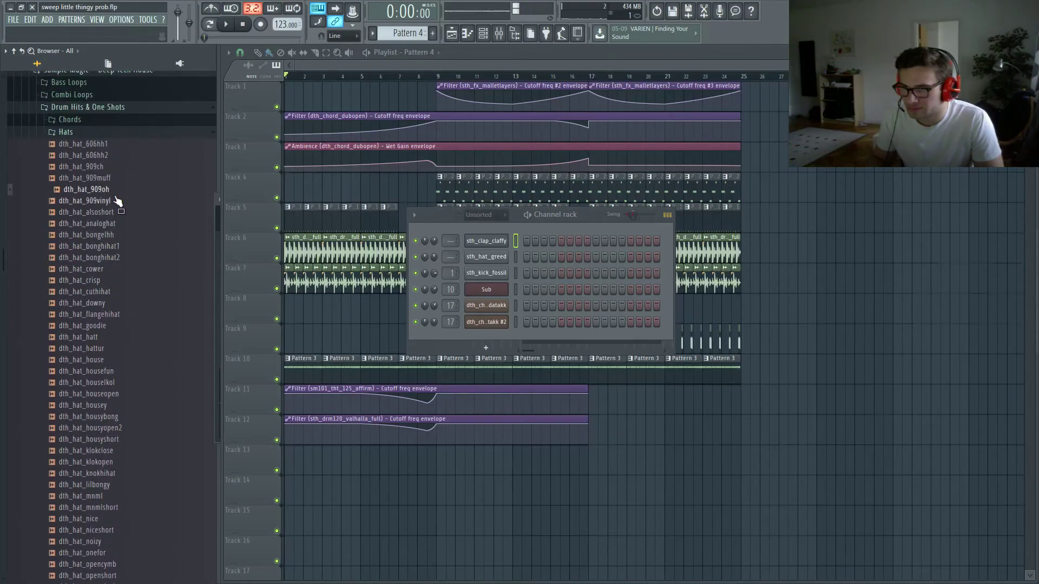
# - Add dth_hat_909oh as a channel and place Pattern 4 on Track 13 at bar 17
pyautogui.moveTo(471, 335); pyautogui.dragTo(469, 336)
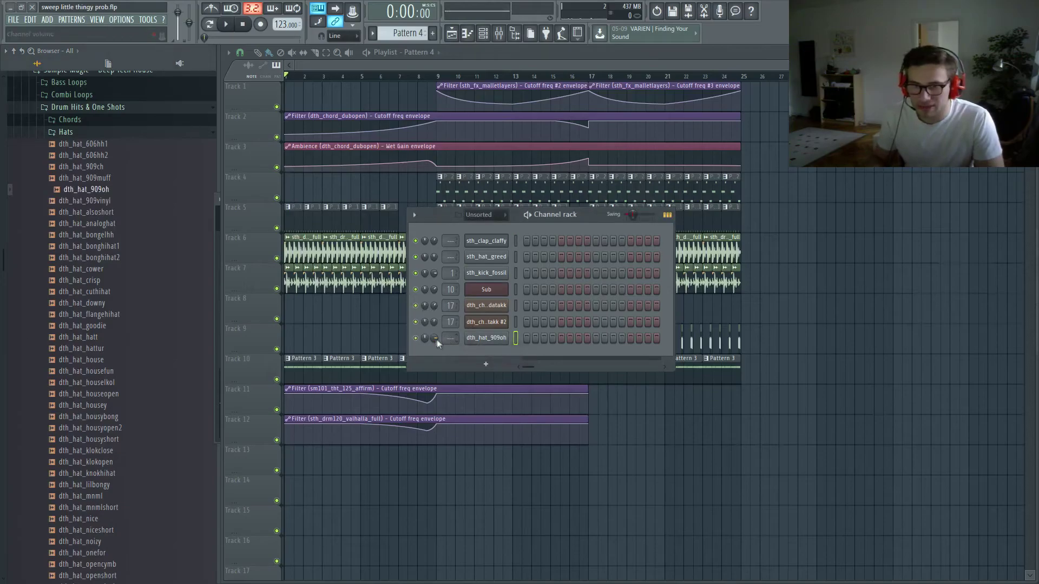
pyautogui.click(487, 338)
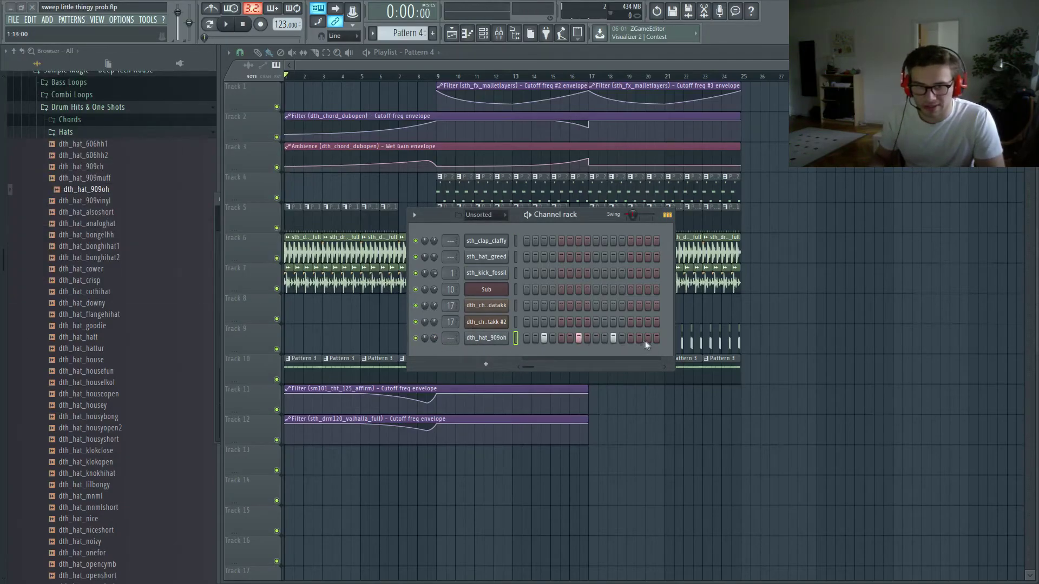
pyautogui.press('F6')
pyautogui.click(594, 466)
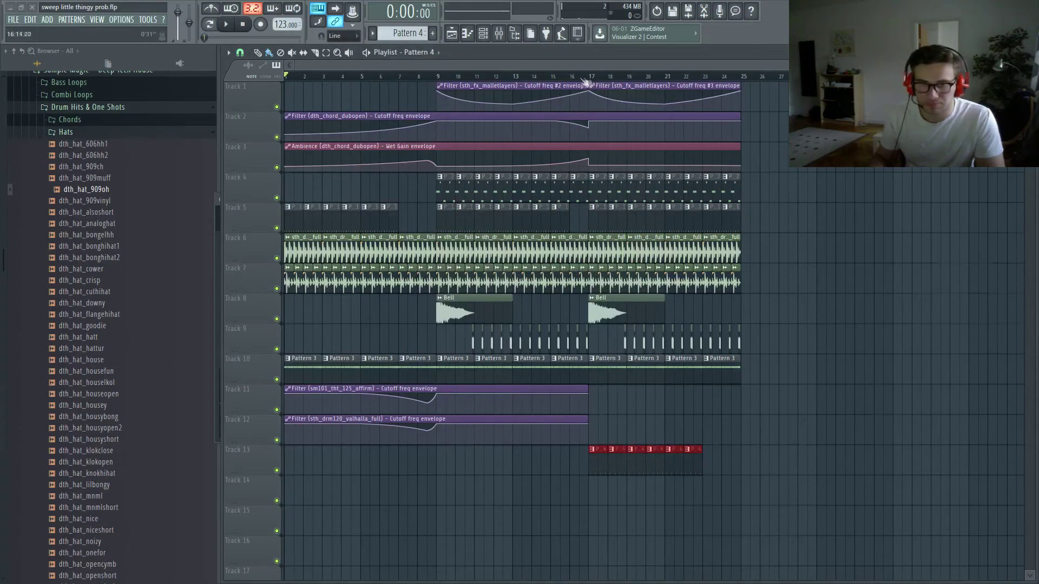
# - Extend the Track 13 open hi-hat clips through to bar 25
pyautogui.press('F6')
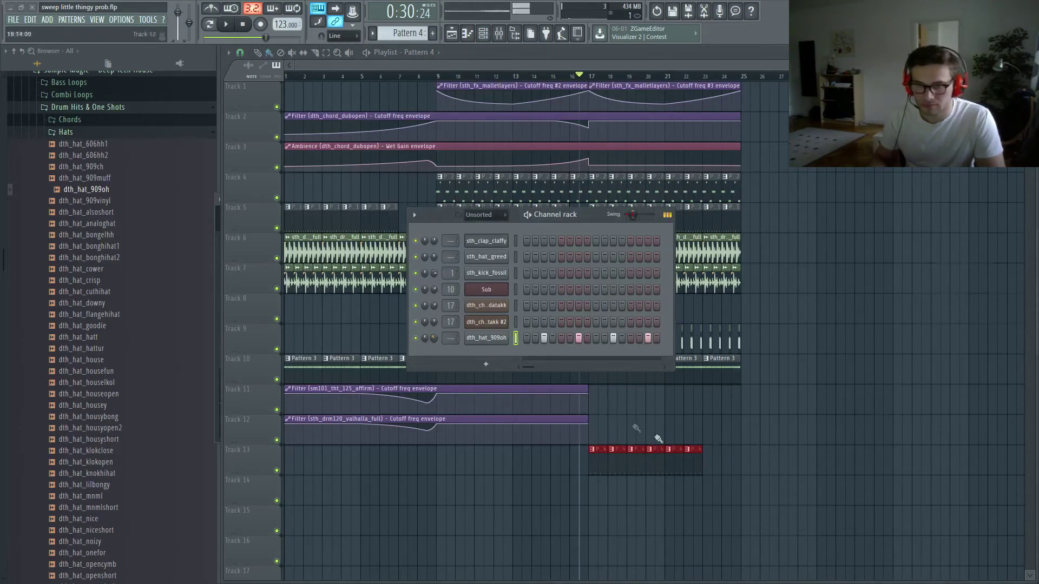
pyautogui.press('F6')
pyautogui.moveTo(707, 454); pyautogui.dragTo(730, 463)
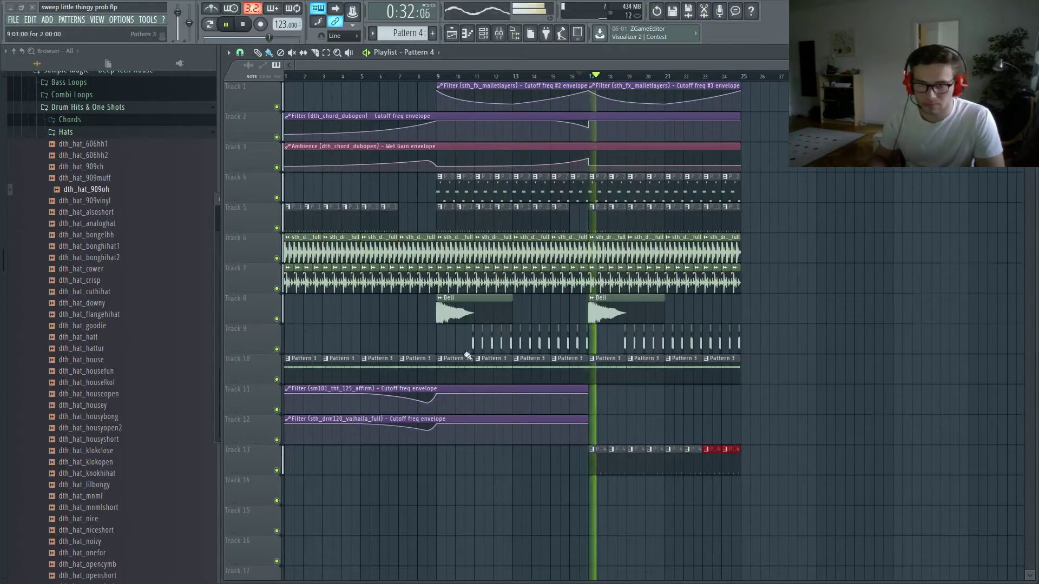
pyautogui.press('F6')
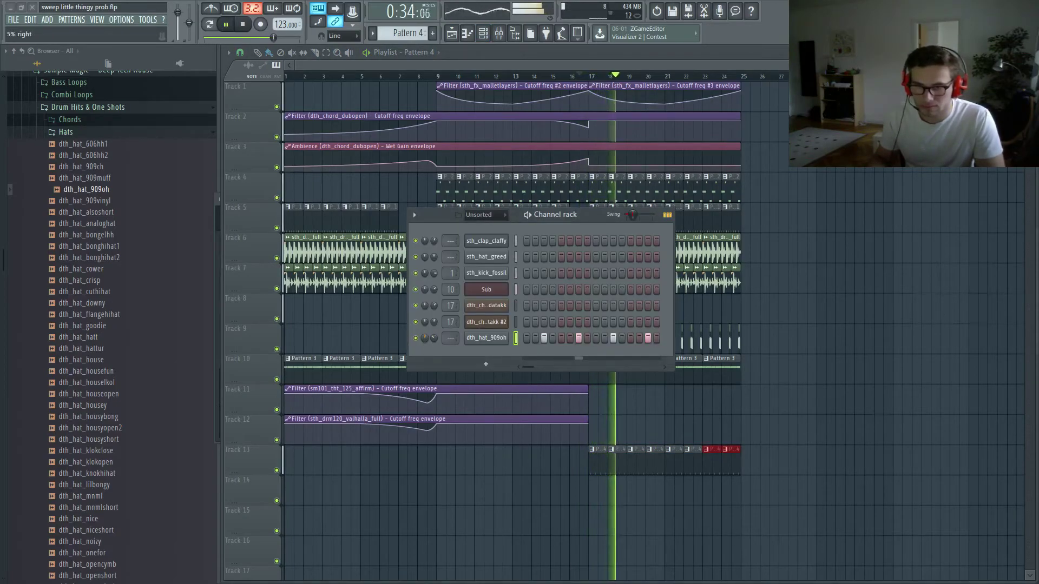
pyautogui.press('F6')
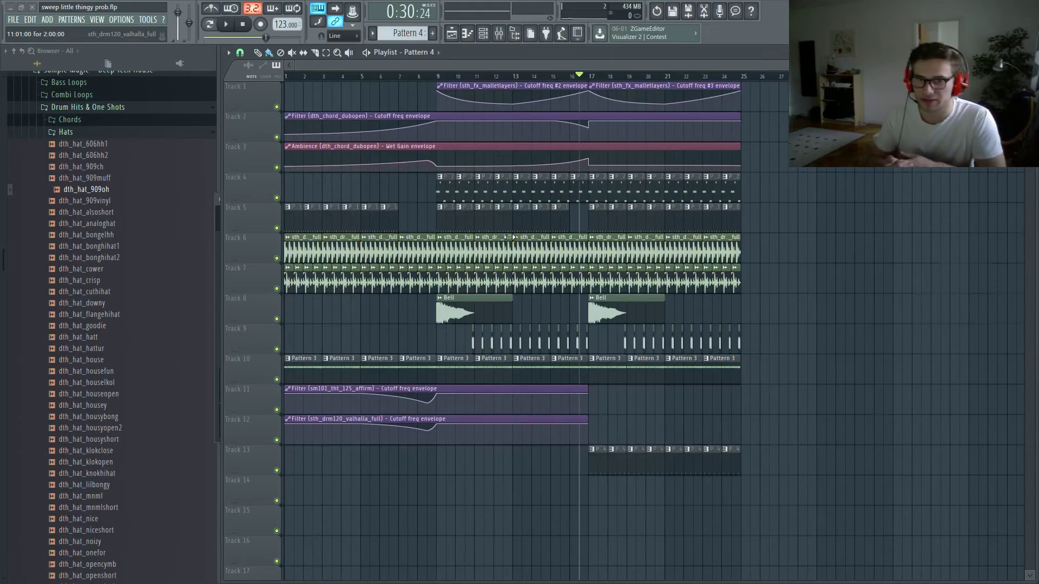
# - Toggle the step grid and check the sth_drm120_valhalla_full sample settings
pyautogui.press('F6')
pyautogui.press('F6')
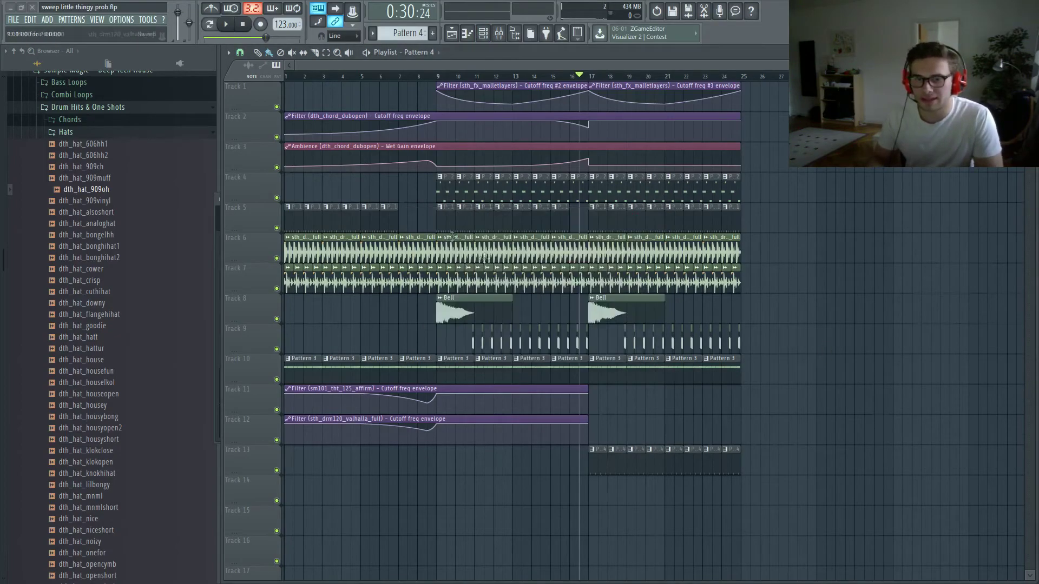
pyautogui.press('F6')
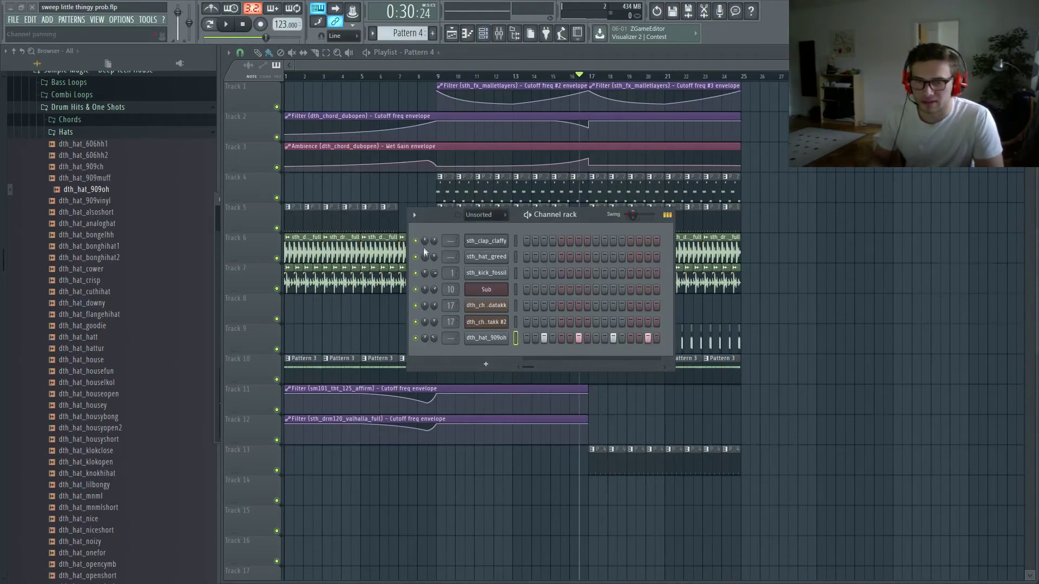
pyautogui.press('F6')
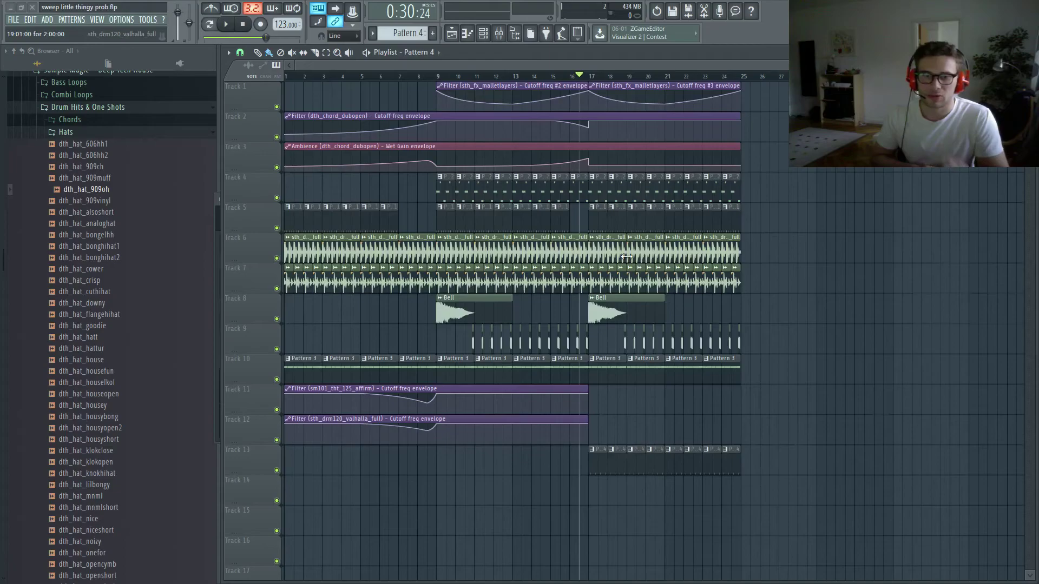
pyautogui.doubleClick(611, 250)
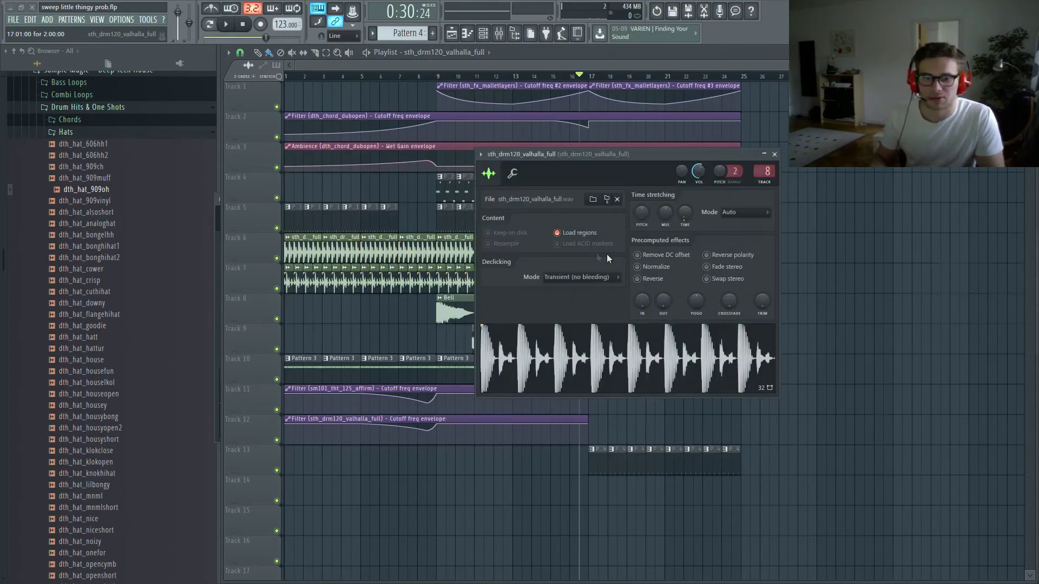
pyautogui.press('Escape')
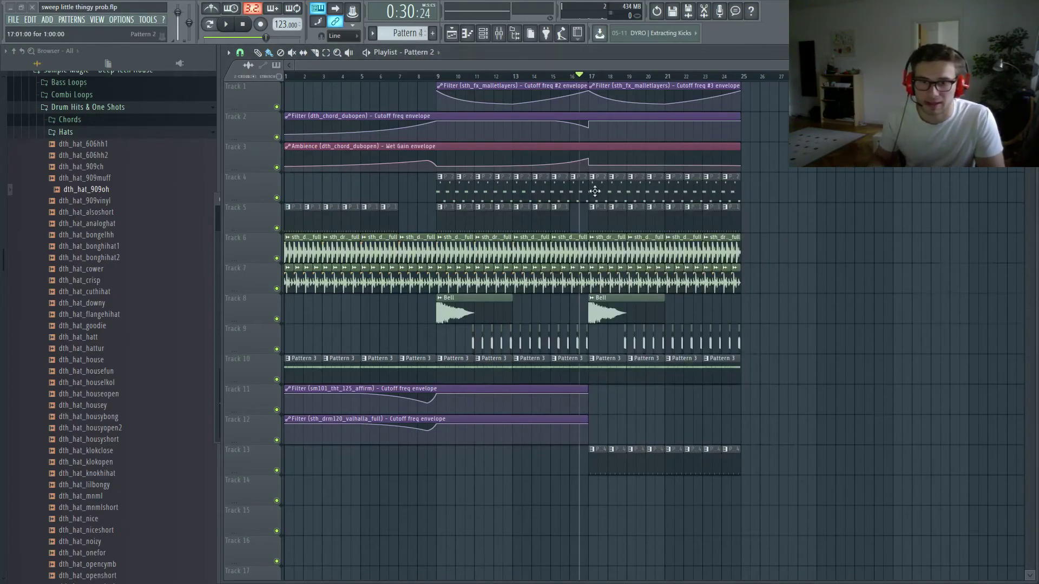
# - Open Pattern 3, pan the chordatakk stab to 5% left, and replay from bar 17
pyautogui.doubleClick(604, 371)
pyautogui.press('space')
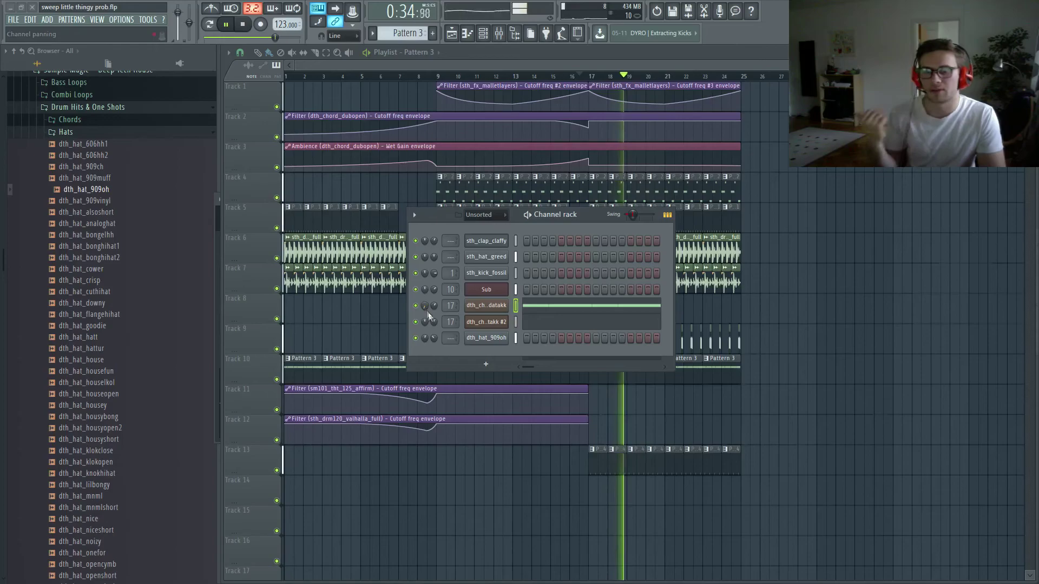
pyautogui.press('space')
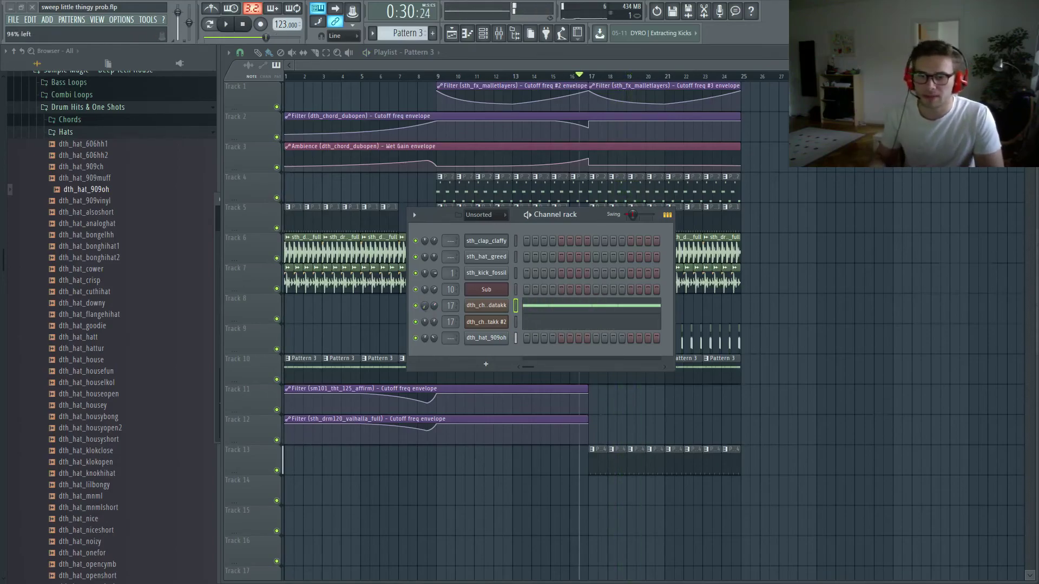
pyautogui.moveTo(423, 305); pyautogui.dragTo(422, 305)
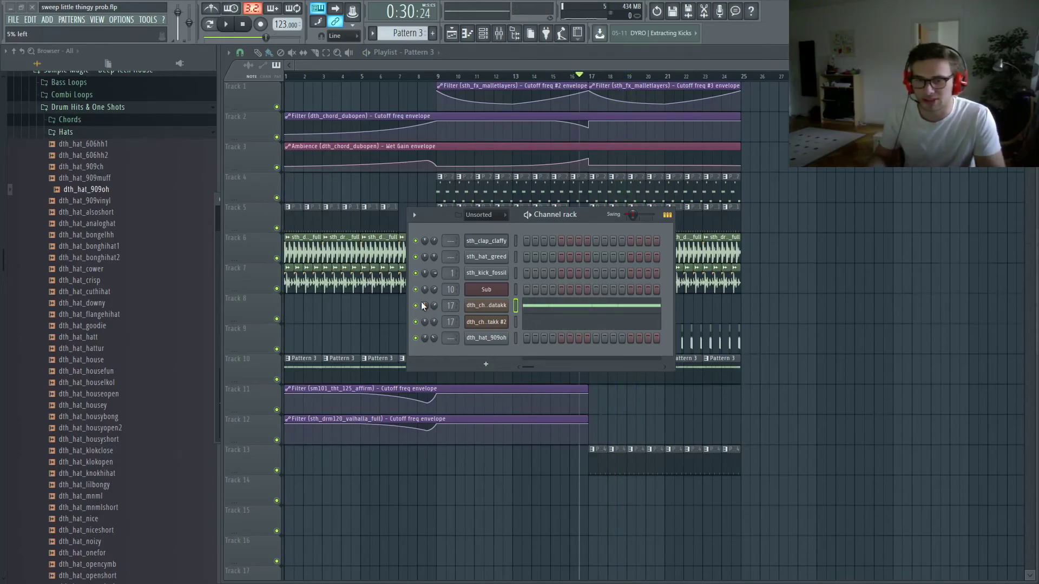
pyautogui.press('F6')
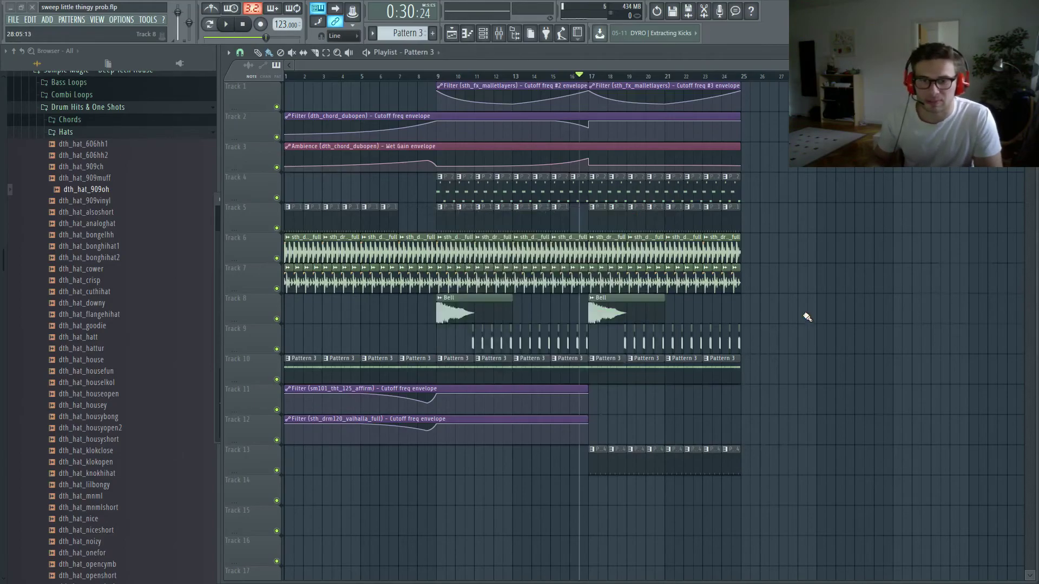
pyautogui.press('space')
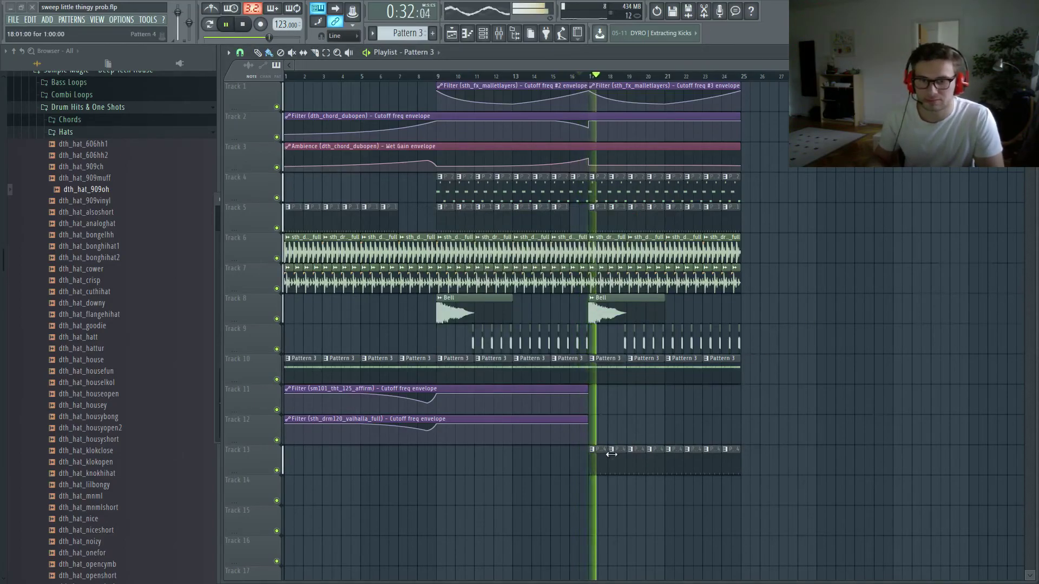
# - Open Pattern 4, collapse the browser's Hats folder, and hide the Channel rack
pyautogui.doubleClick(664, 451)
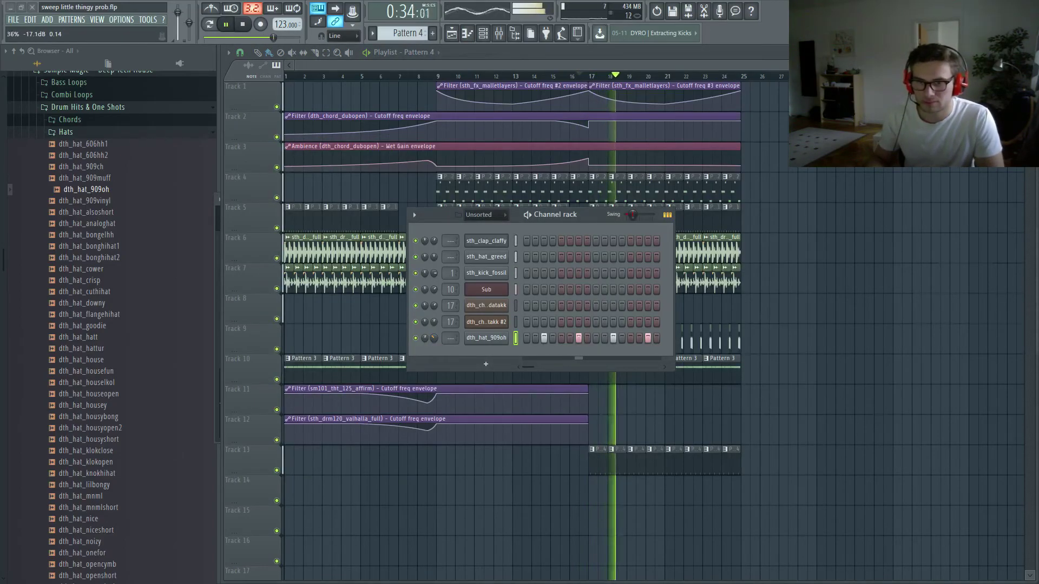
pyautogui.click(97, 133)
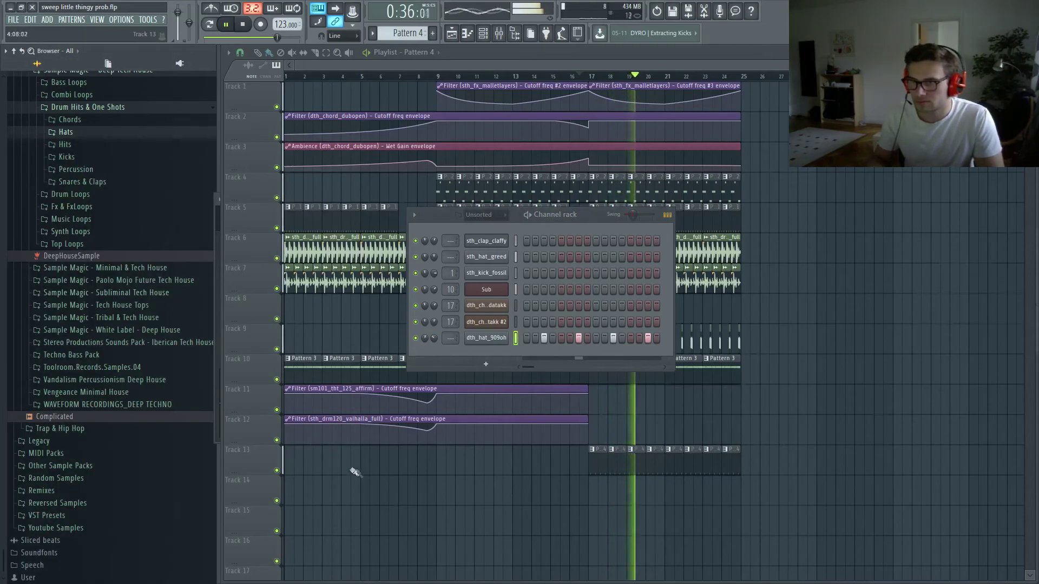
pyautogui.press('F6')
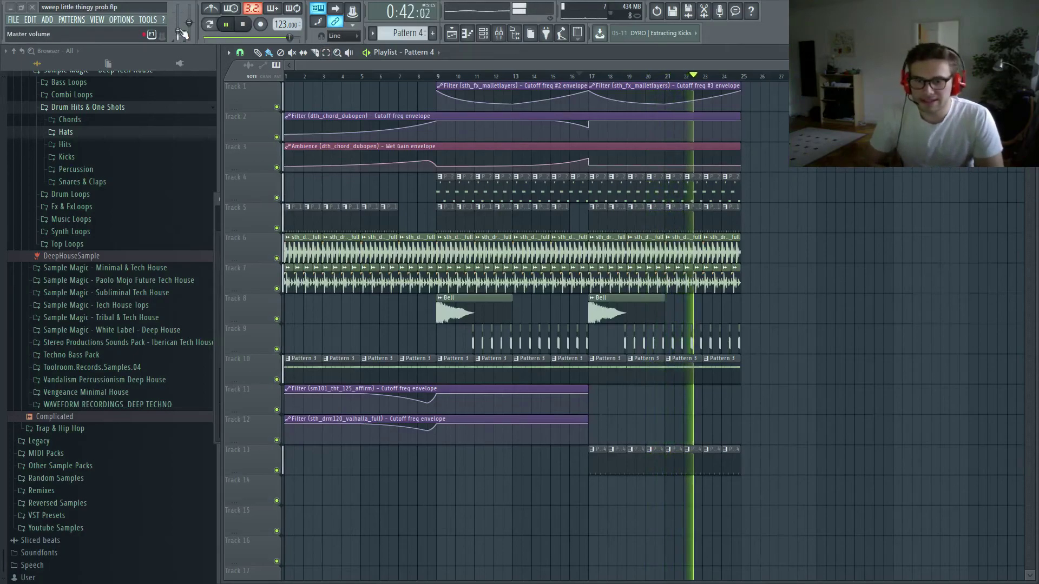
pyautogui.scroll(-3, 182, 34)
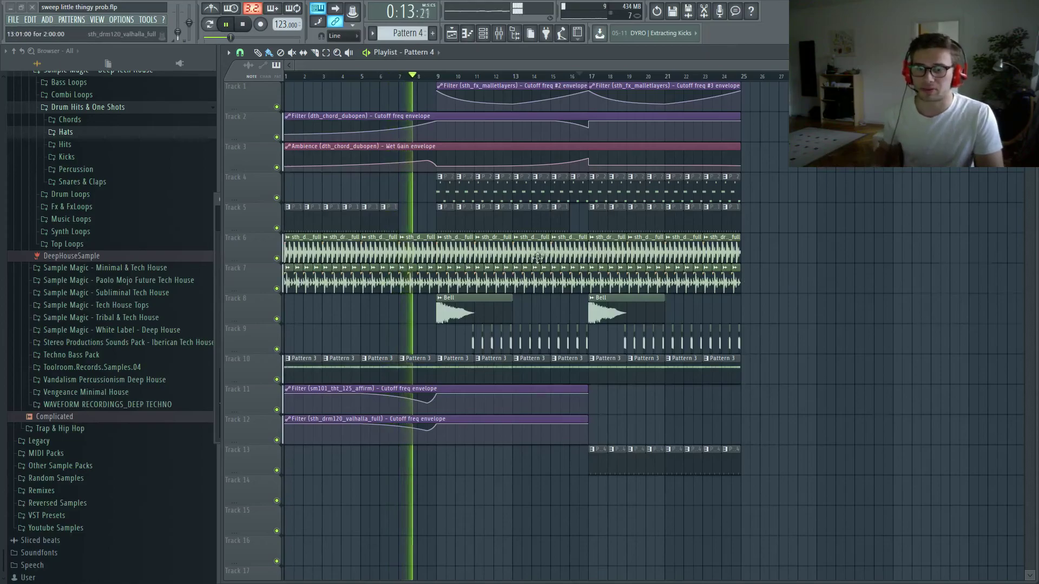
pyautogui.hotkey('ctrl', 'a')
pyautogui.moveTo(409, 254); pyautogui.dragTo(601, 249)
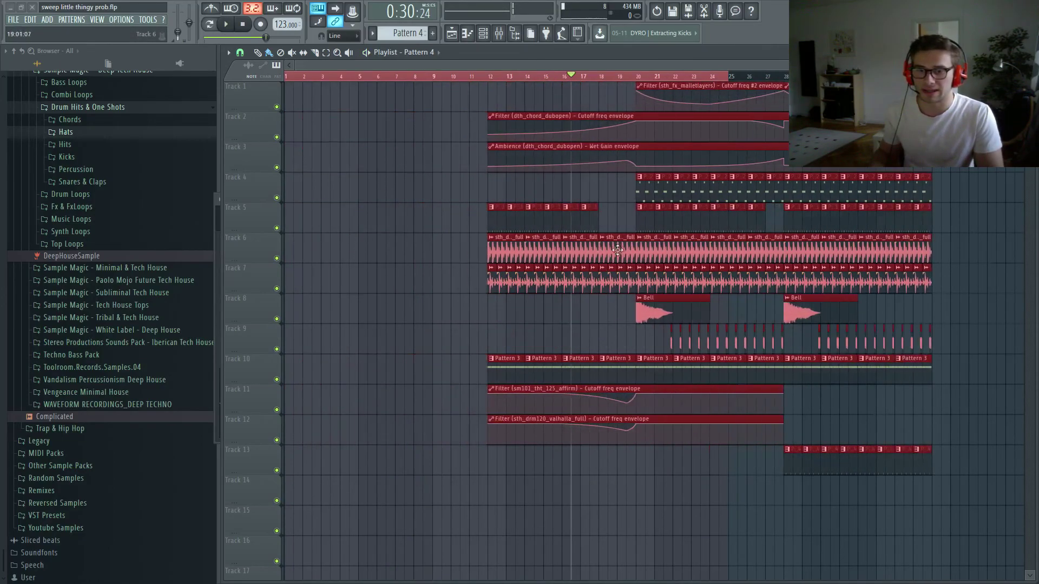
pyautogui.hotkey('ctrl', 'z')
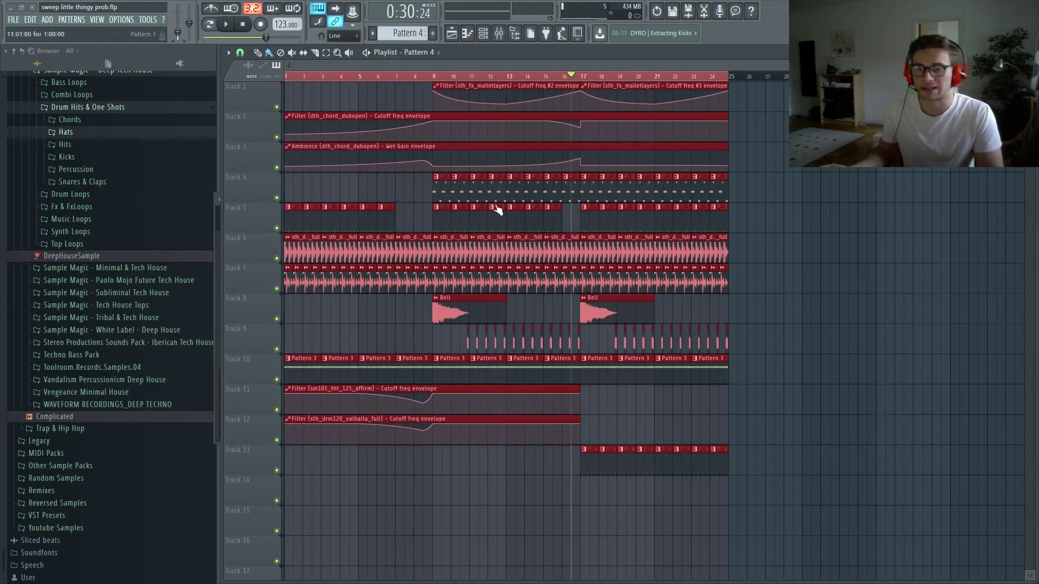
pyautogui.click(571, 79)
pyautogui.press('space')
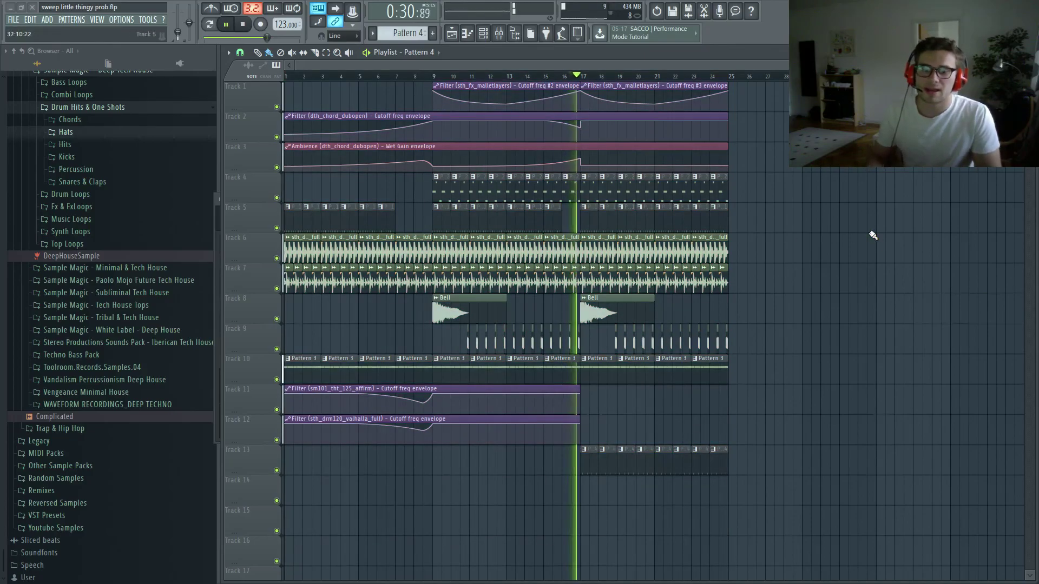